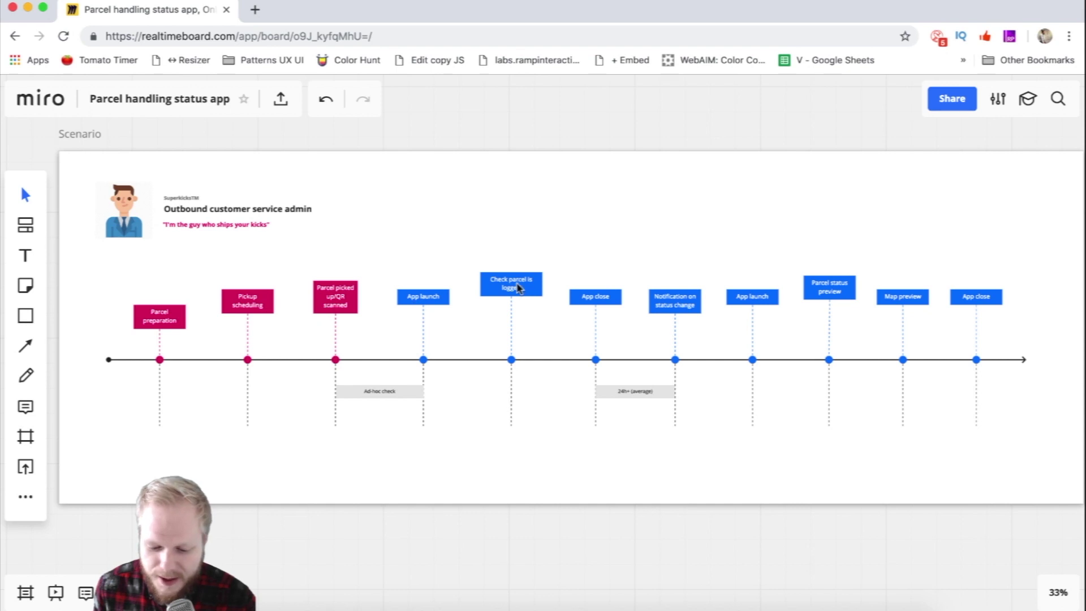
Pan along the Miro timeline and inspect the Check parcel is logged and Map preview cards.
scroll(451, 575, "up", 3)
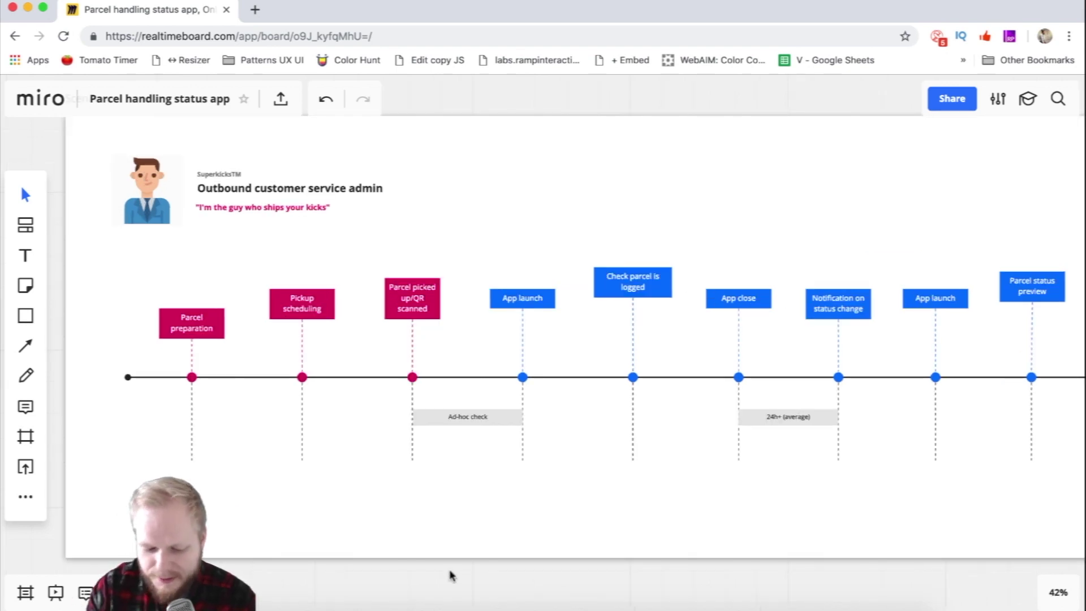
left_click_drag(636, 581, 422, 572)
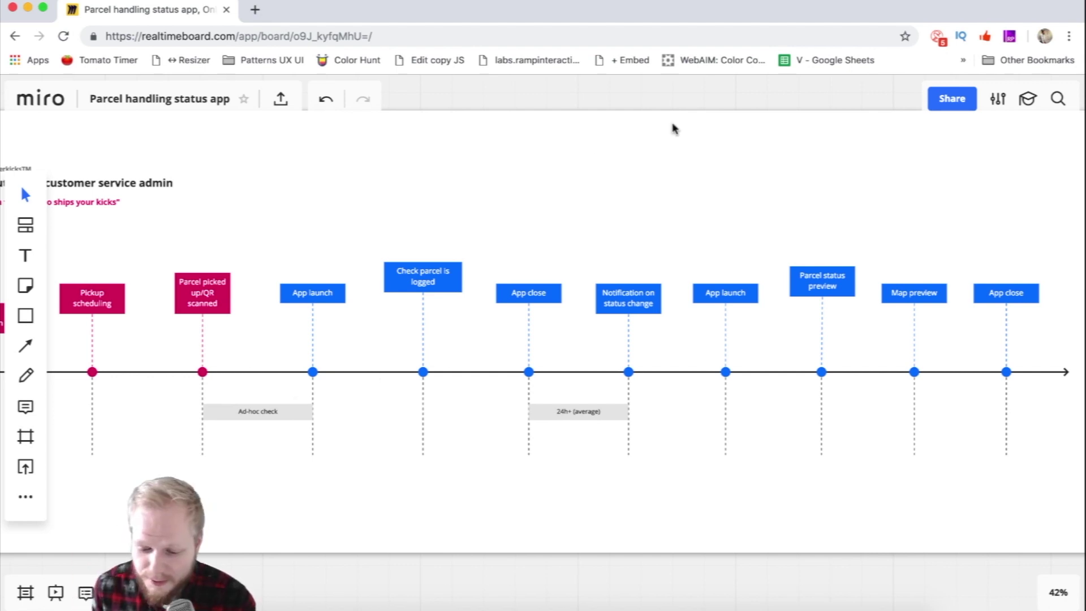
left_click_drag(690, 96, 552, 104)
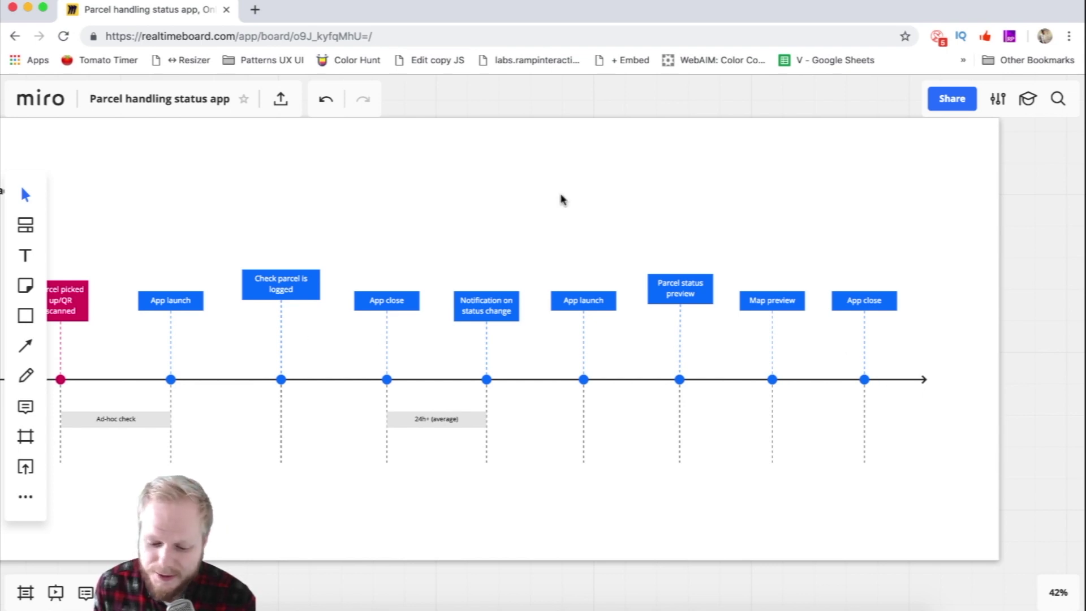
left_click_drag(488, 109, 572, 104)
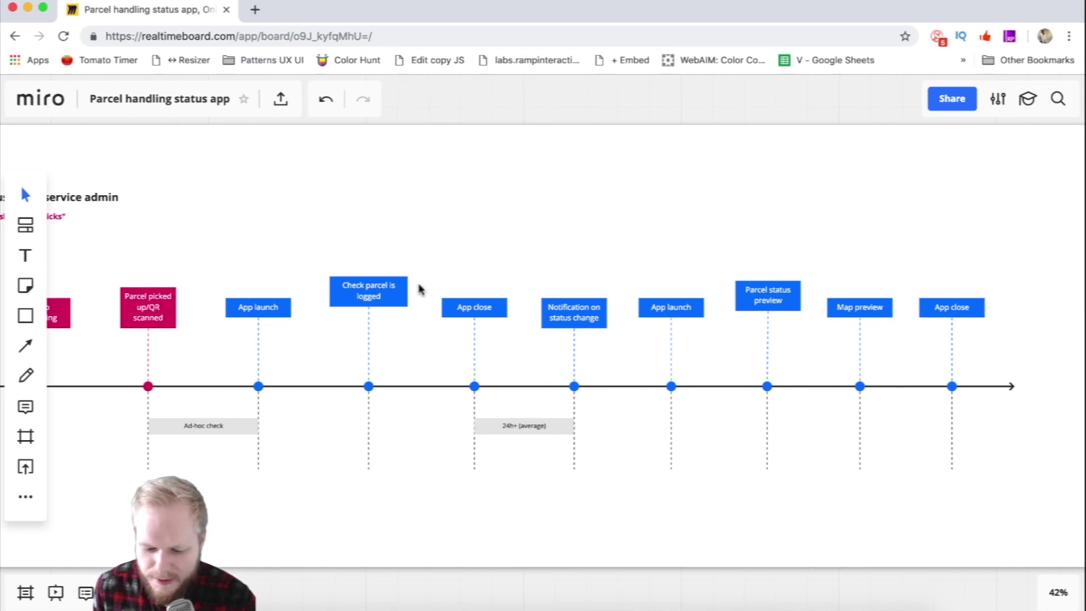
left_click(357, 301)
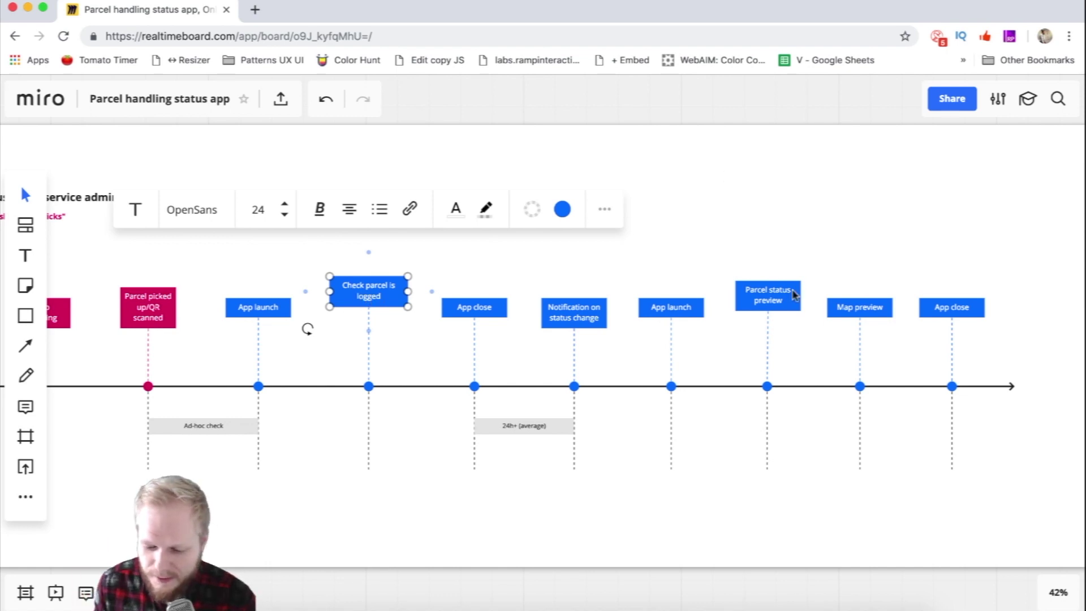
left_click(884, 314)
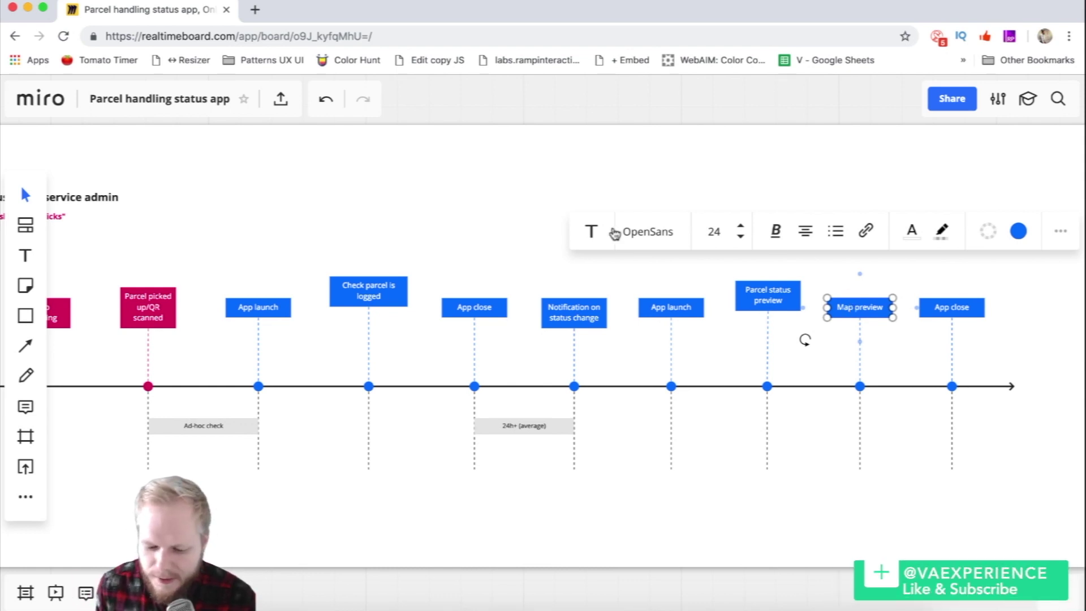
left_click(364, 227)
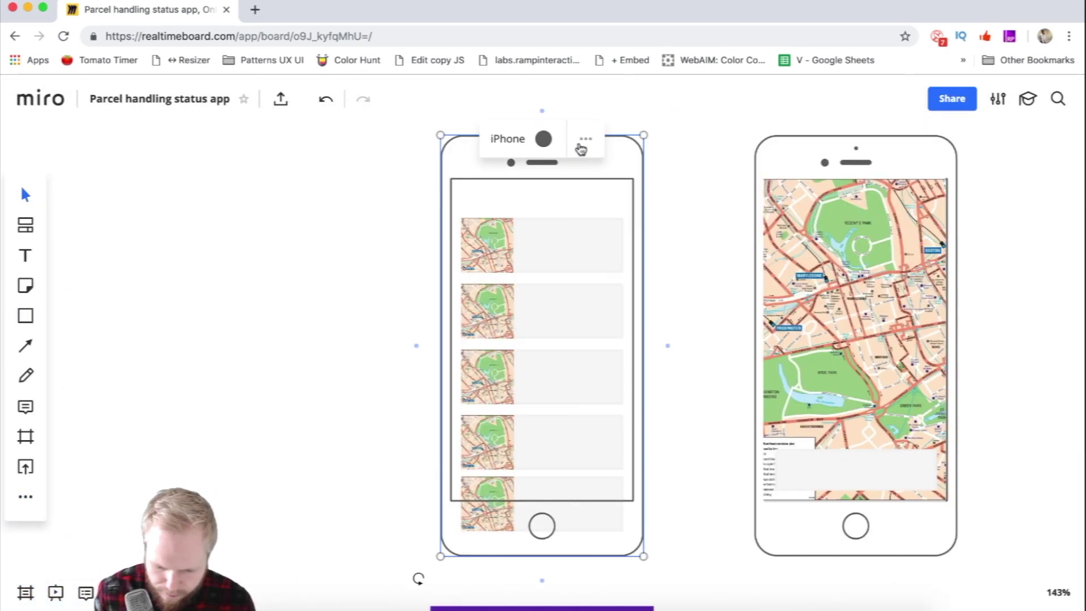
Zoom and recentre the Miro board on the two iPhone wireframes below the timeline.
scroll(683, 249, "up", 3)
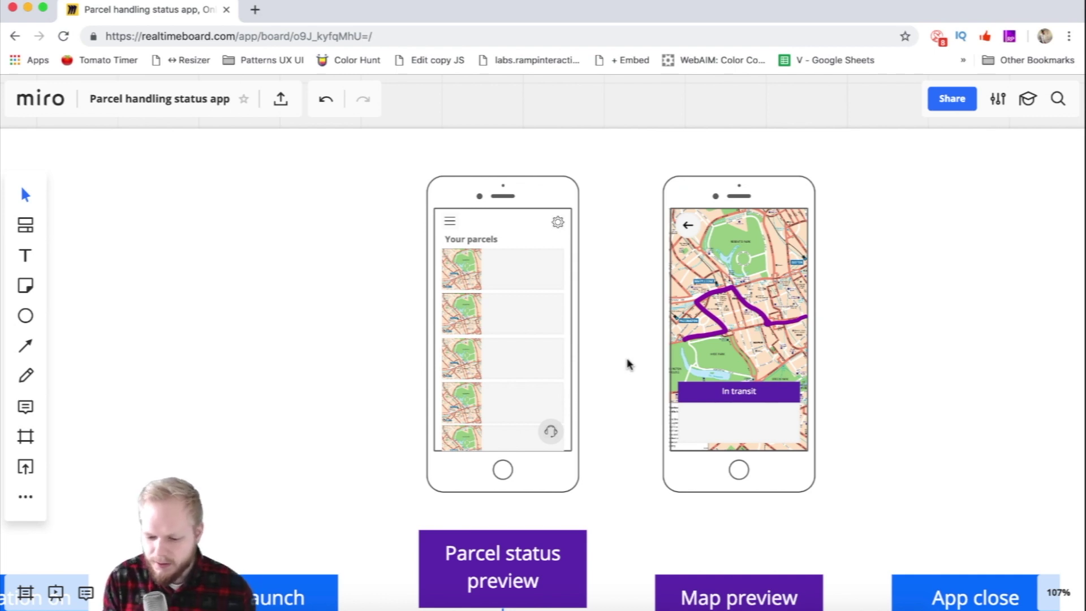
scroll(628, 363, "down", 3)
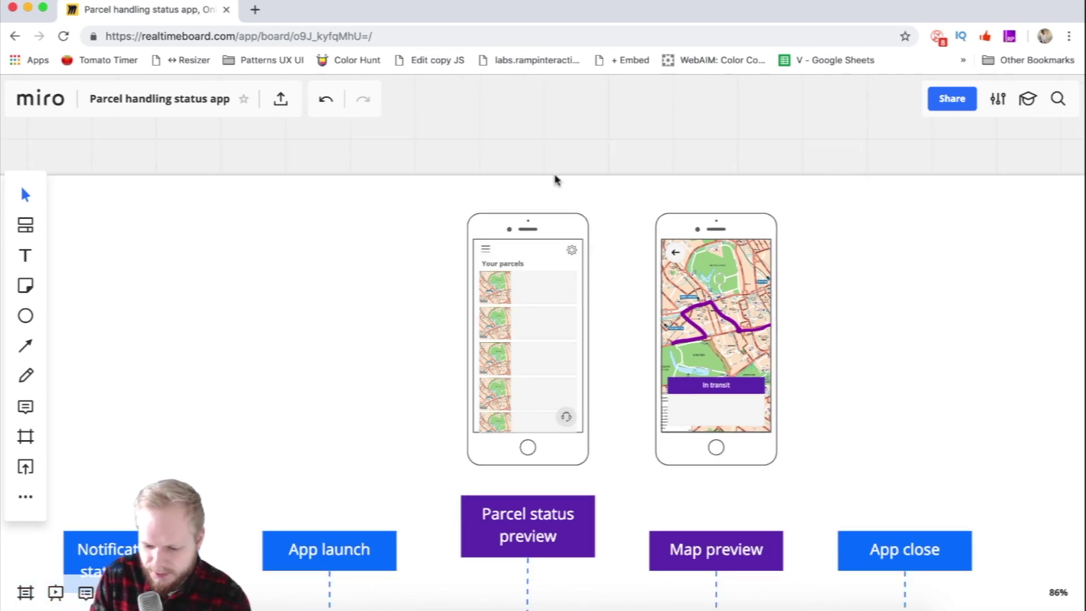
scroll(558, 137, "right", 2)
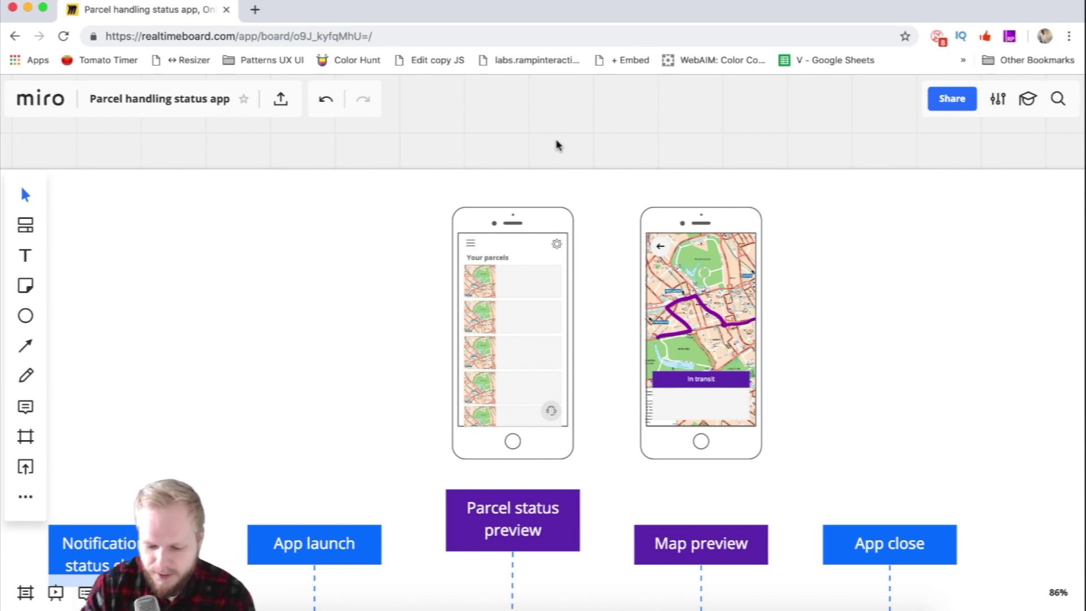
scroll(627, 280, "up", 5)
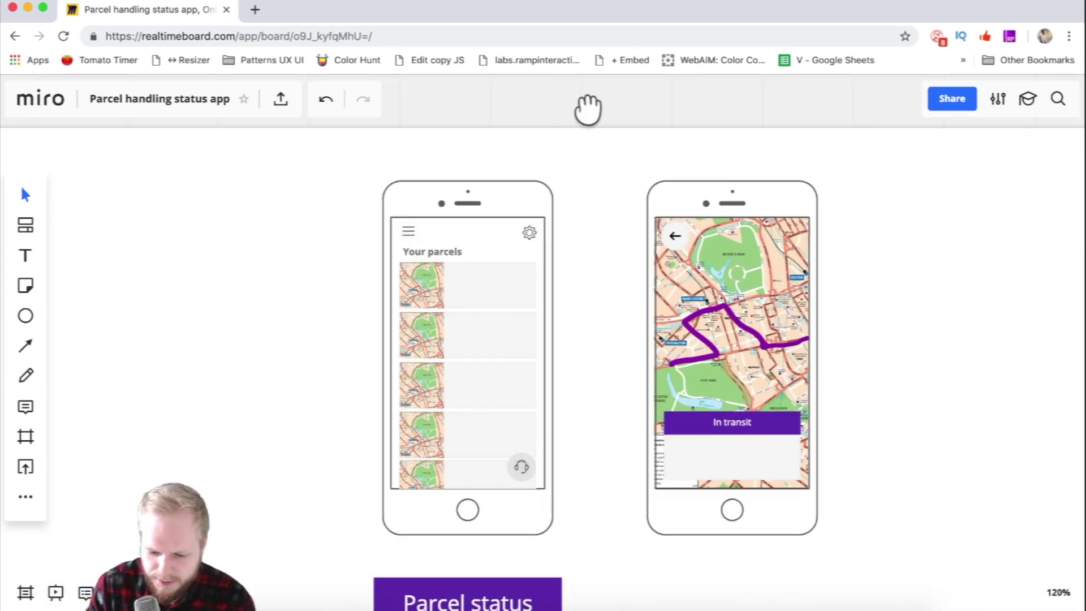
left_click_drag(586, 103, 583, 93)
scroll(608, 161, "up", 1)
scroll(611, 155, "down", 1)
scroll(539, 235, "up", 1)
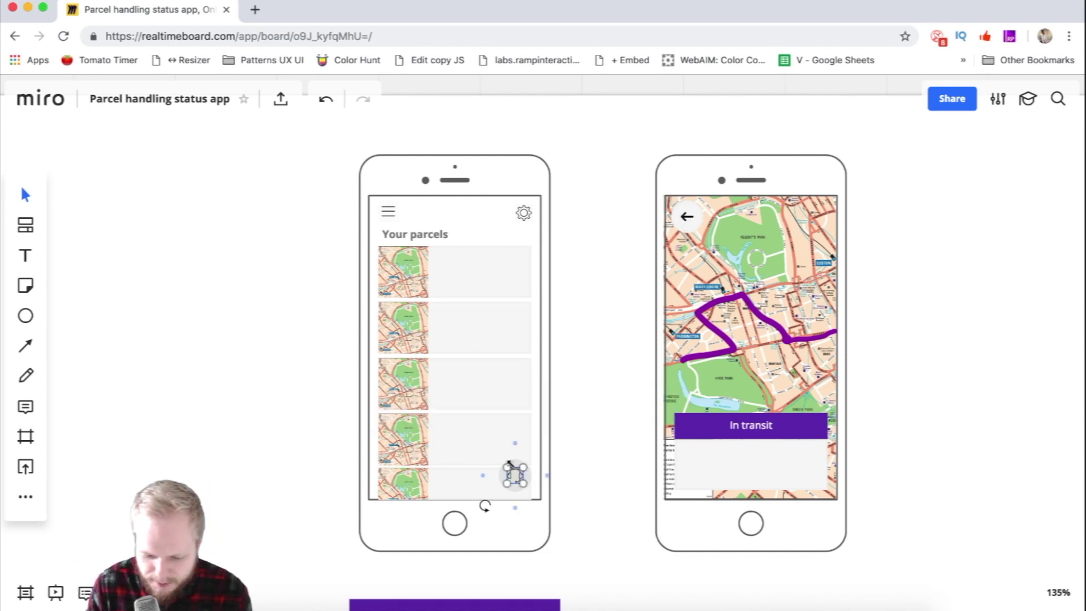
Duplicate the headset icon from the Your parcels list onto the map screen above its In transit card.
left_click(517, 475)
left_click_drag(518, 478, 816, 392)
left_click(896, 426)
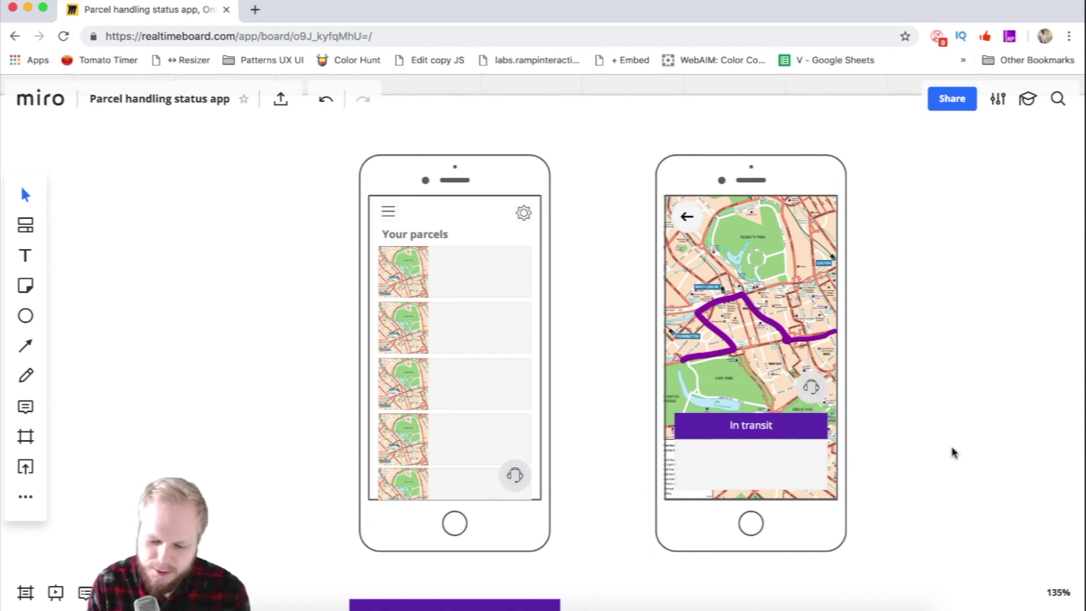
scroll(952, 452, "down", 2)
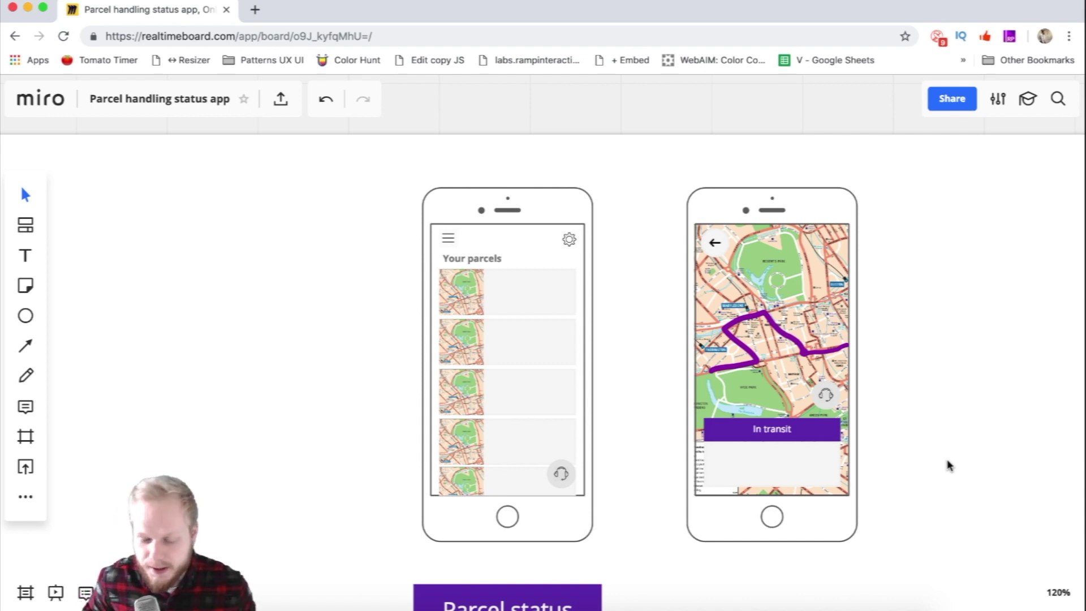
scroll(859, 283, "down", 2)
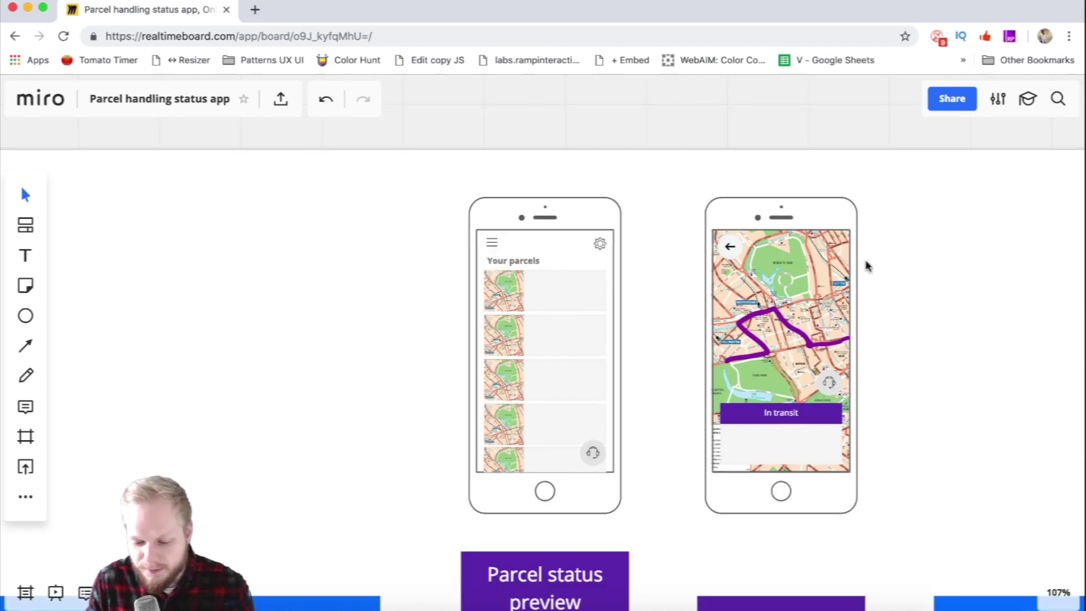
left_click_drag(807, 125, 694, 97)
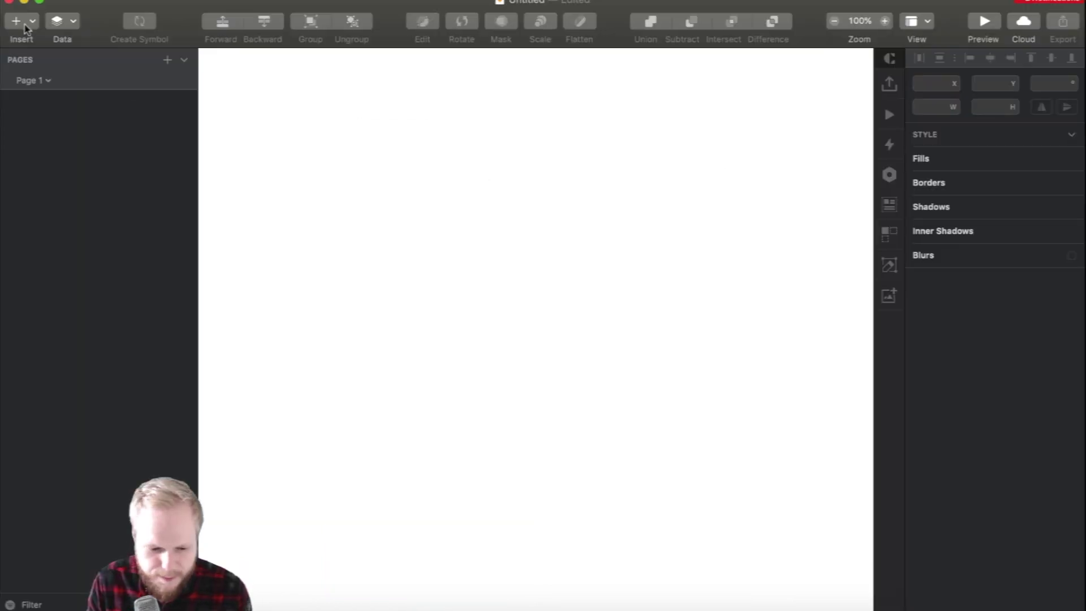
Insert an iPhone 8 Plus artboard into the blank Sketch document and select it.
left_click(15, 21)
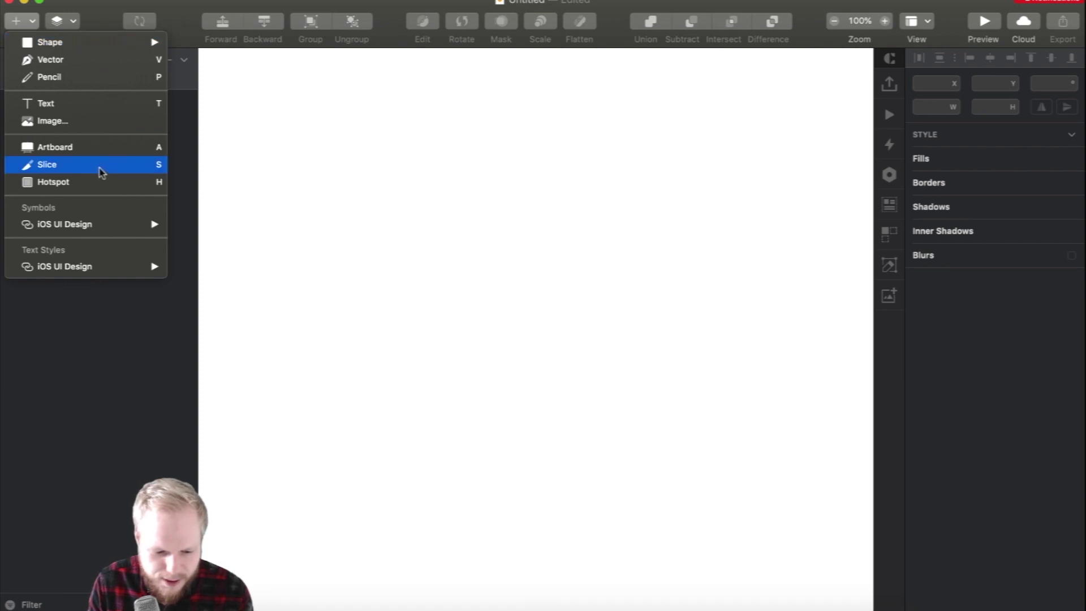
left_click(79, 147)
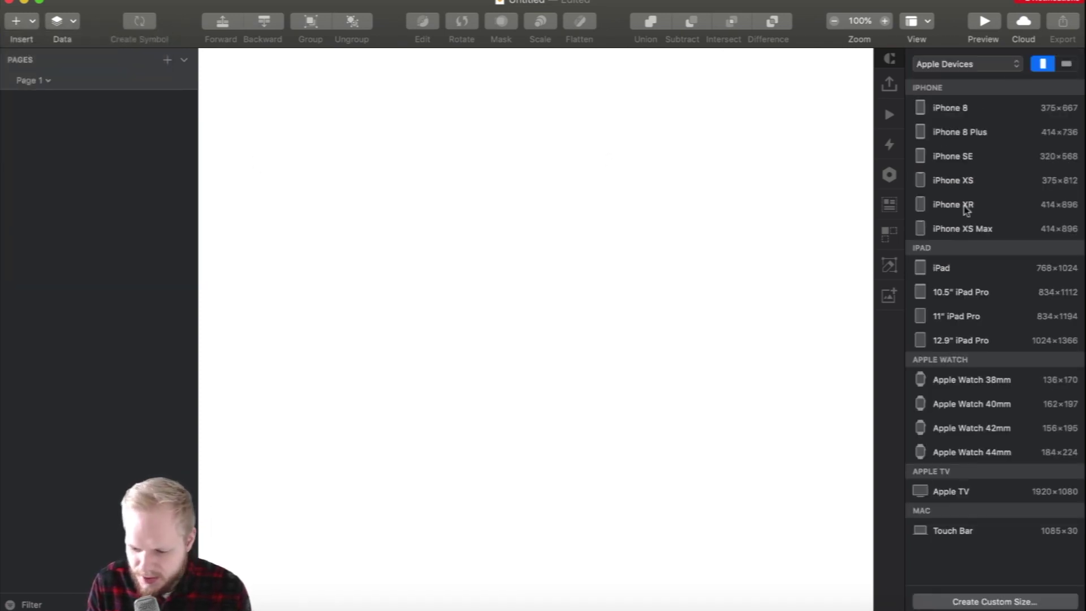
left_click(963, 132)
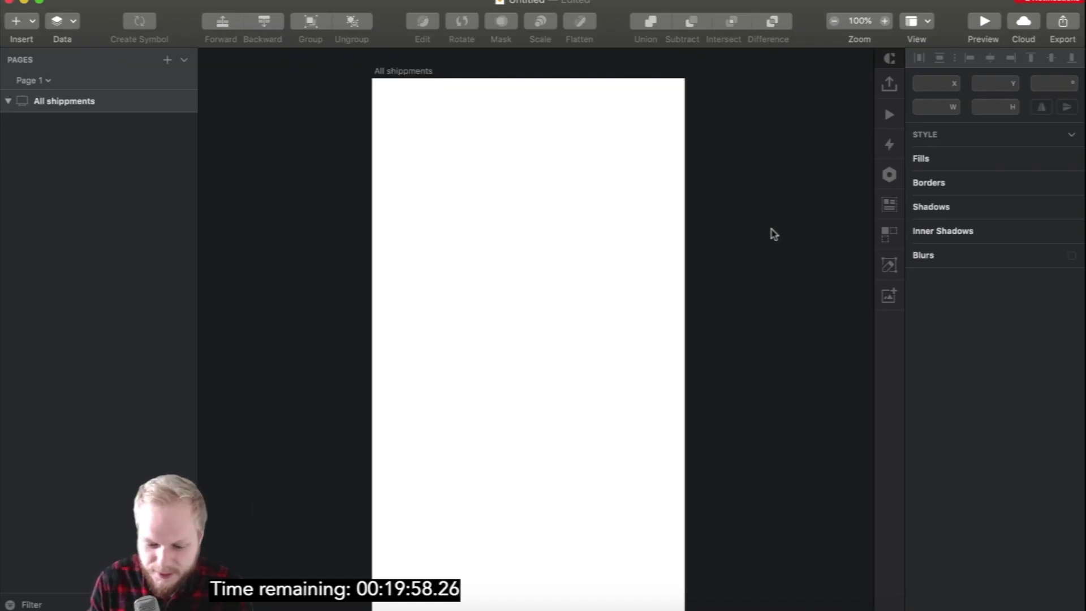
left_click(562, 233)
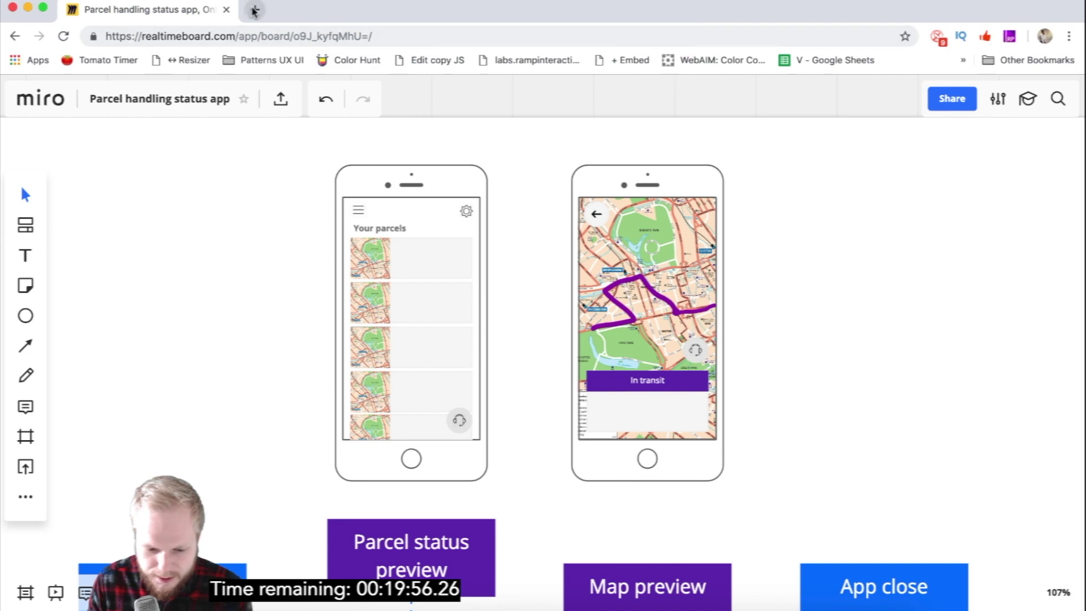
Look up Snazzy Maps in a new tab and frame the 'for manila' Manhattan map.
left_click(254, 10)
type("snazzymaps.com")
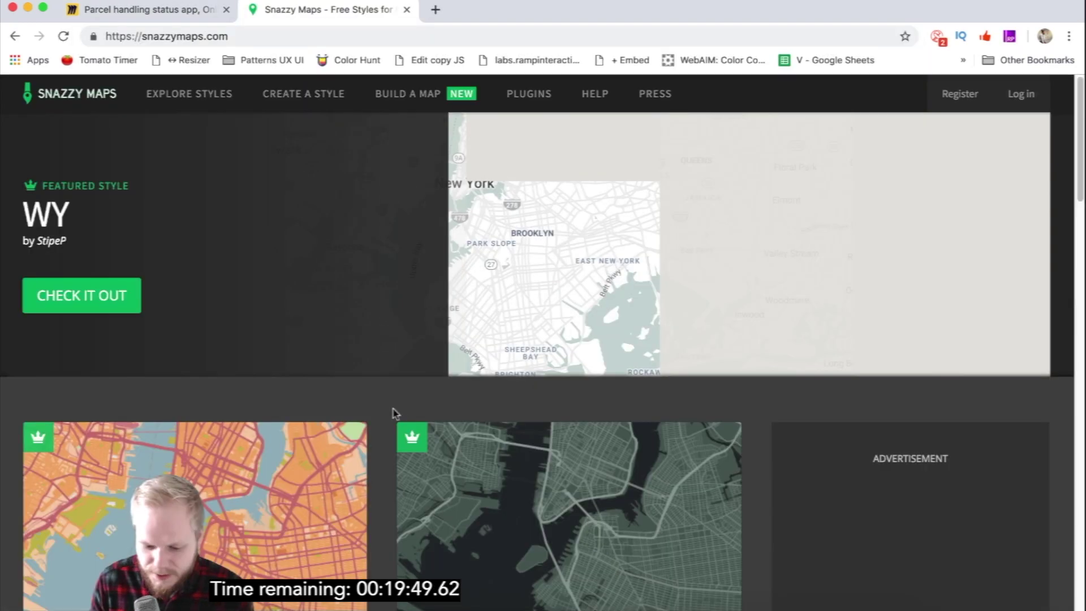
scroll(396, 413, "down", 3)
scroll(728, 410, "up", 3)
scroll(728, 406, "down", 10)
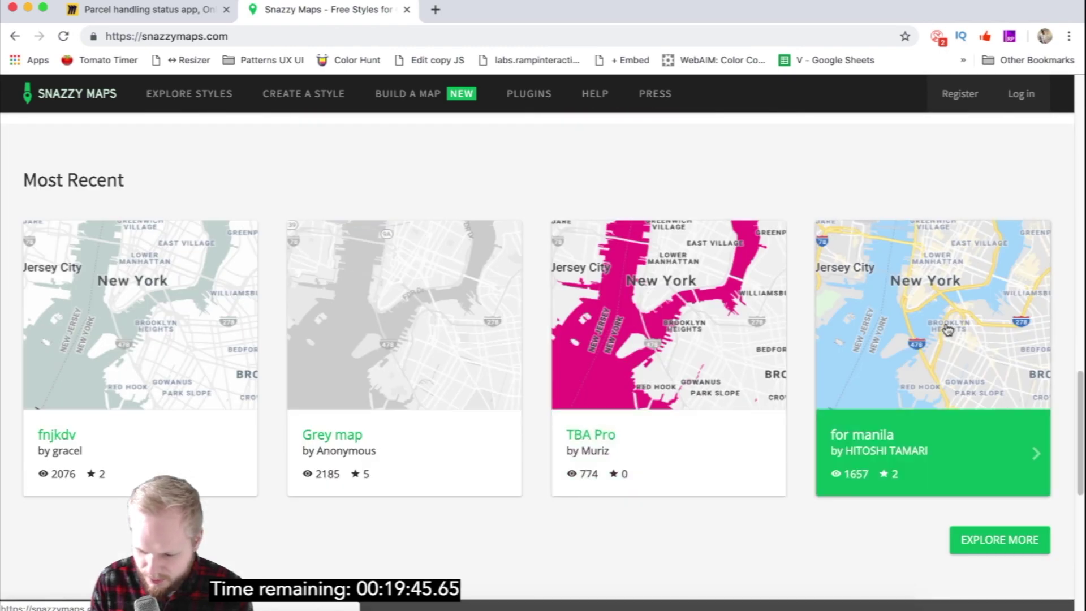
scroll(666, 287, "up", 5)
scroll(666, 286, "down", 5)
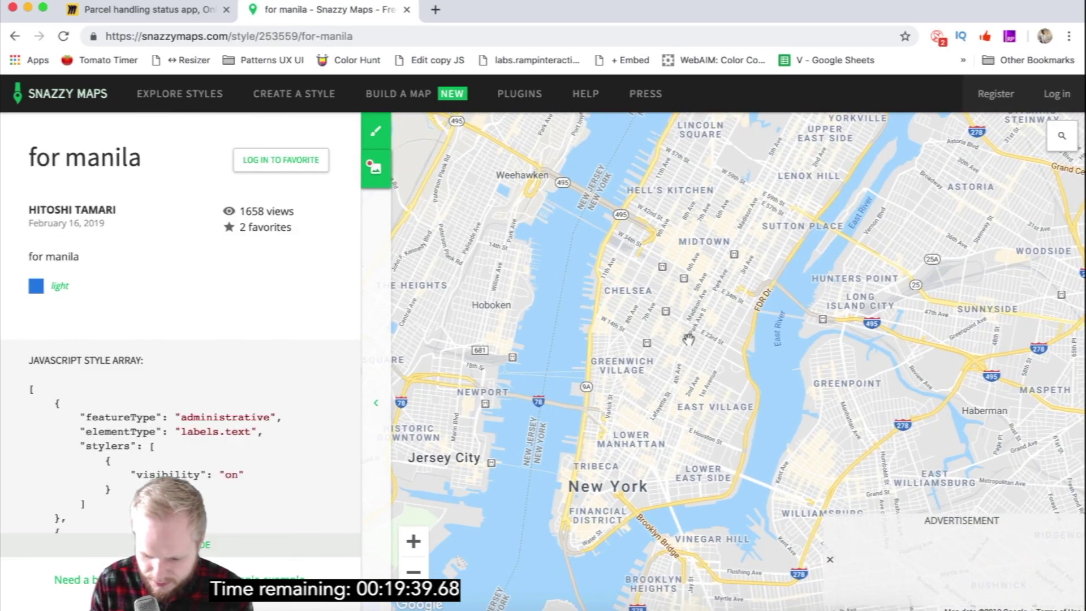
left_click_drag(698, 275, 699, 274)
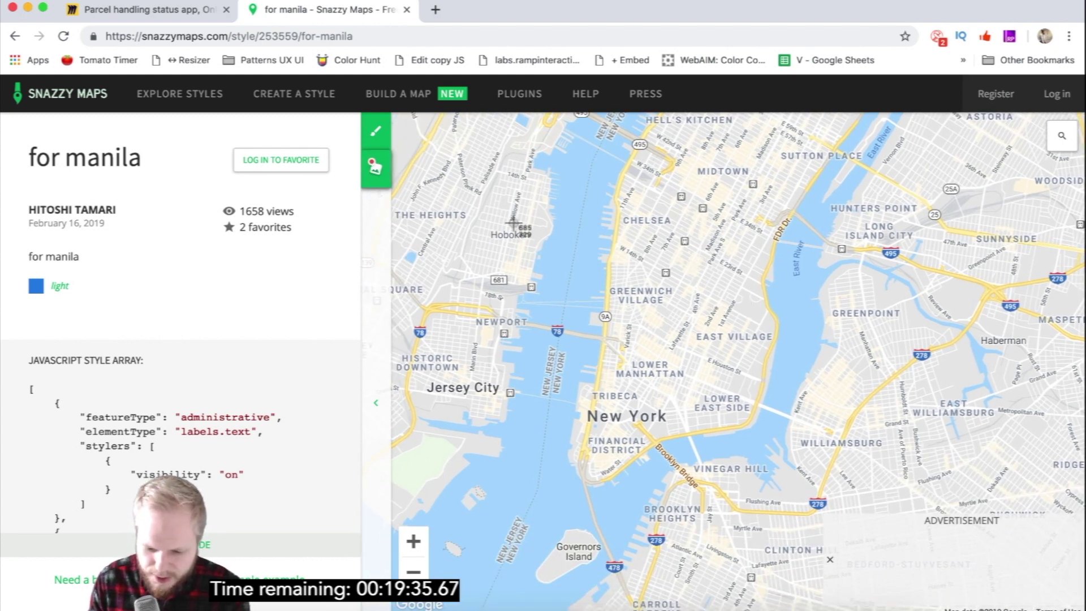
Screenshot the map, paste it onto the Sketch artboard and shrink it to a thumbnail.
left_click_drag(519, 203, 872, 512)
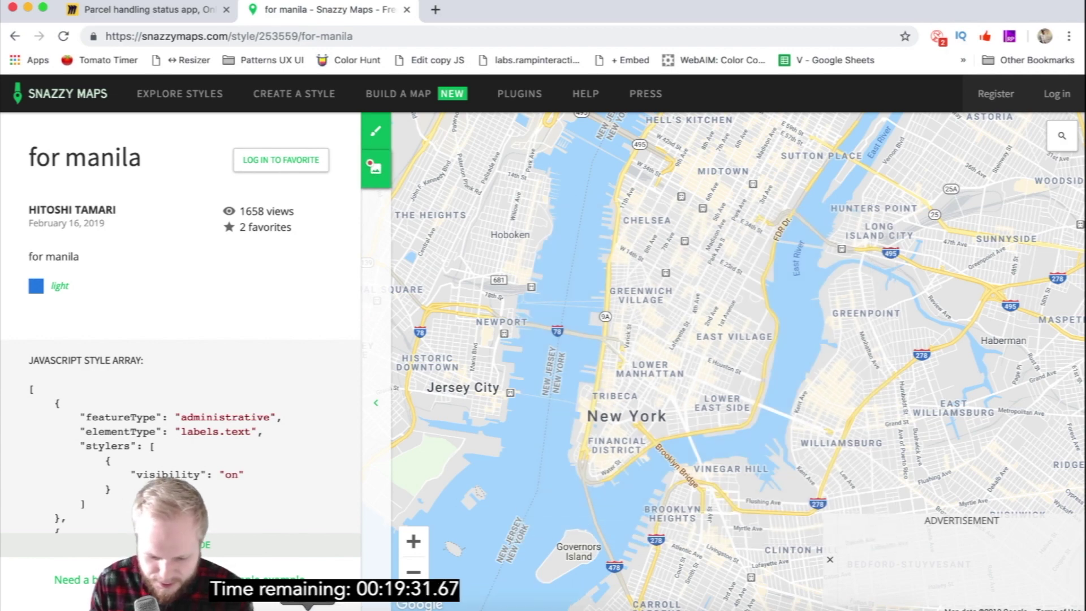
key("super+Tab")
key("super+v")
mouse_move(707, 494)
left_mouse_down()
mouse_move(469, 261)
mouse_move(460, 235)
left_mouse_up()
Position the map and draw a wide white rectangle card from its top-left corner.
left_click(492, 242)
scroll(489, 235, "up", 1)
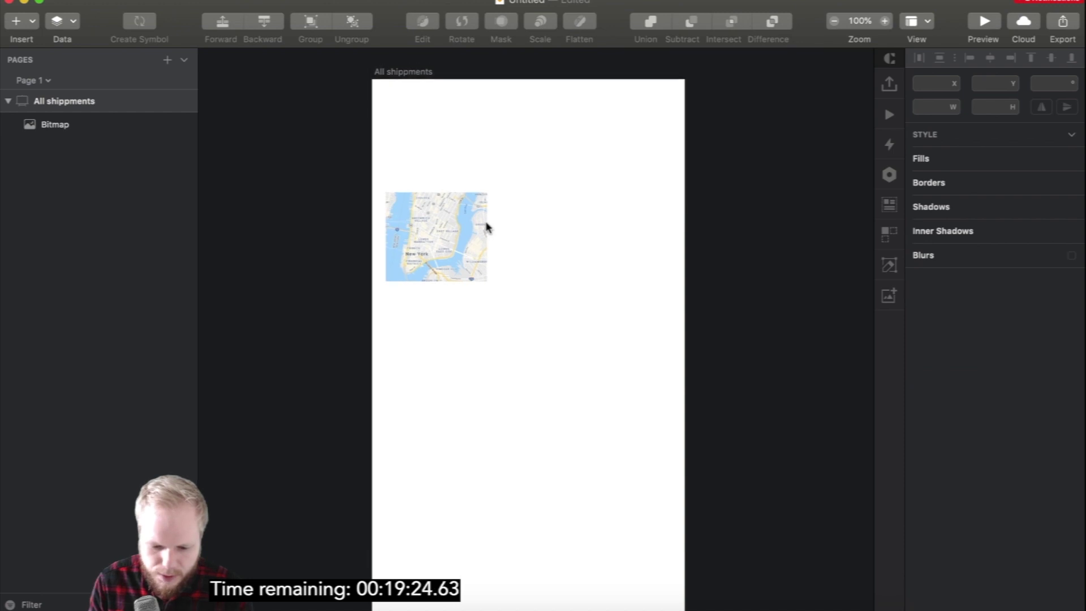
left_click(20, 22)
mouse_move(97, 48)
left_click(217, 45)
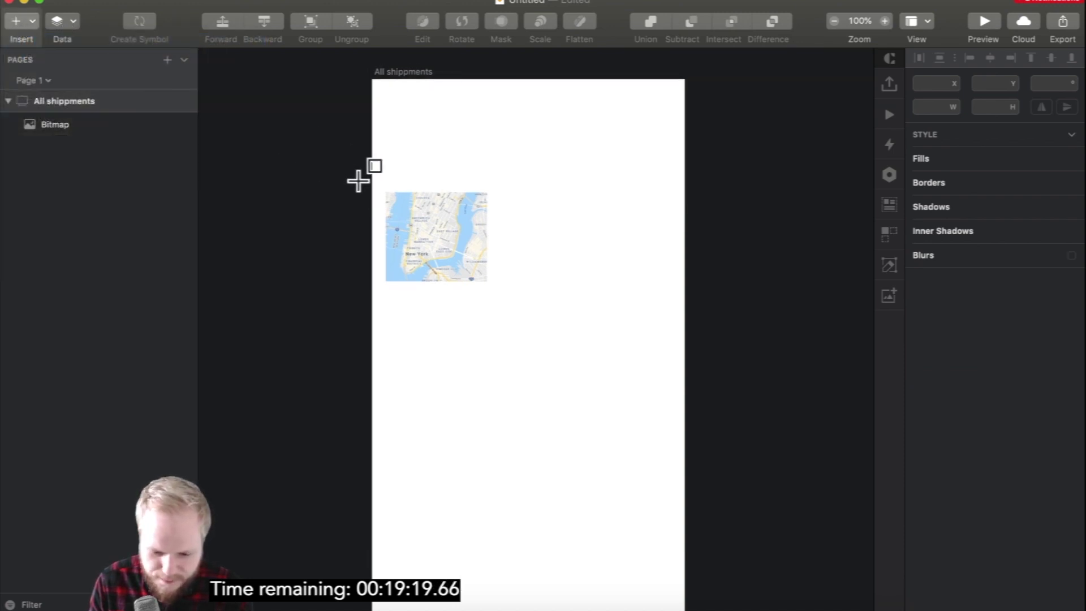
left_click_drag(385, 192, 669, 281)
left_click(941, 445)
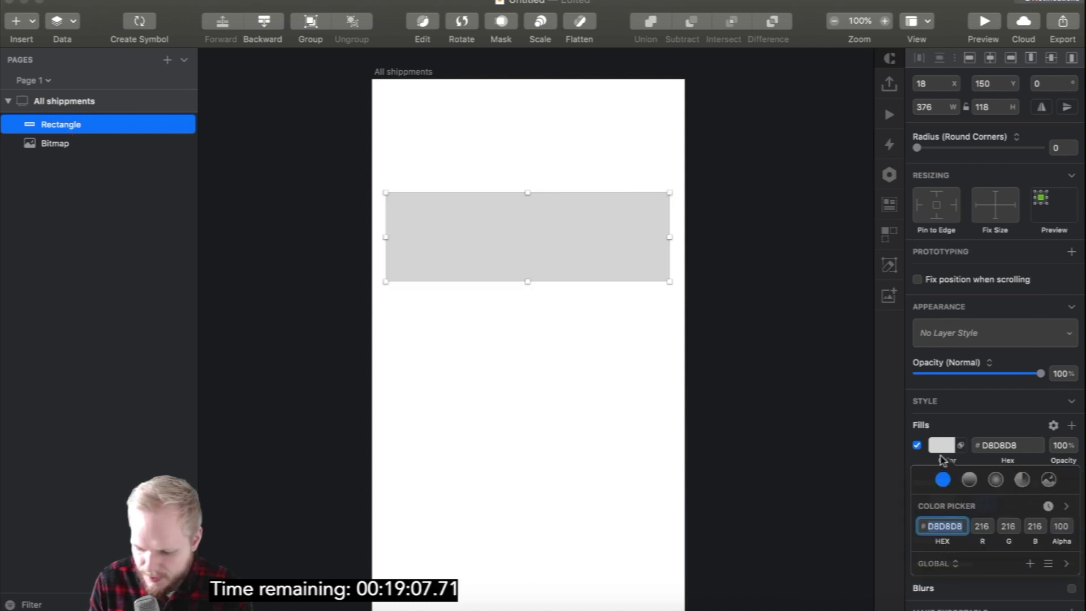
left_click(943, 446)
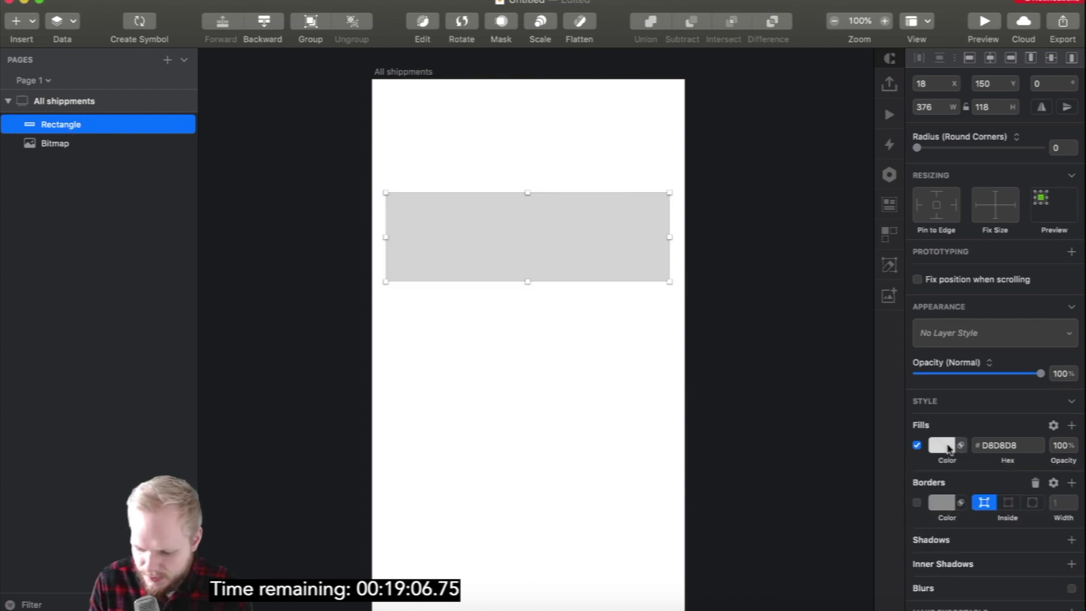
left_click(954, 448)
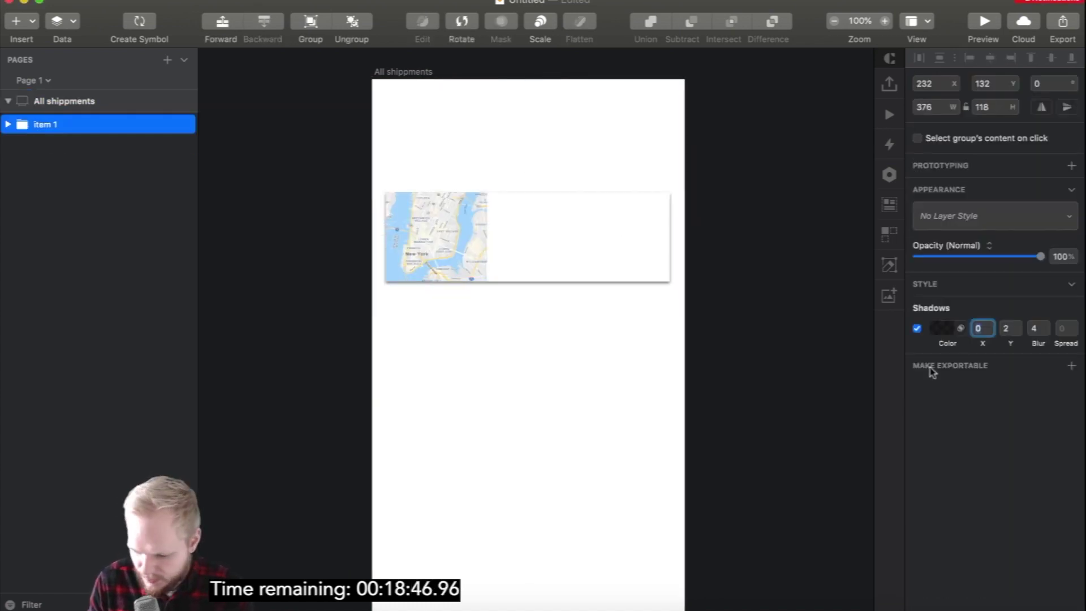
Expand the item 1 card group in Layers and select the map Bitmap inside it.
scroll(575, 251, "up", 2)
left_click(575, 252)
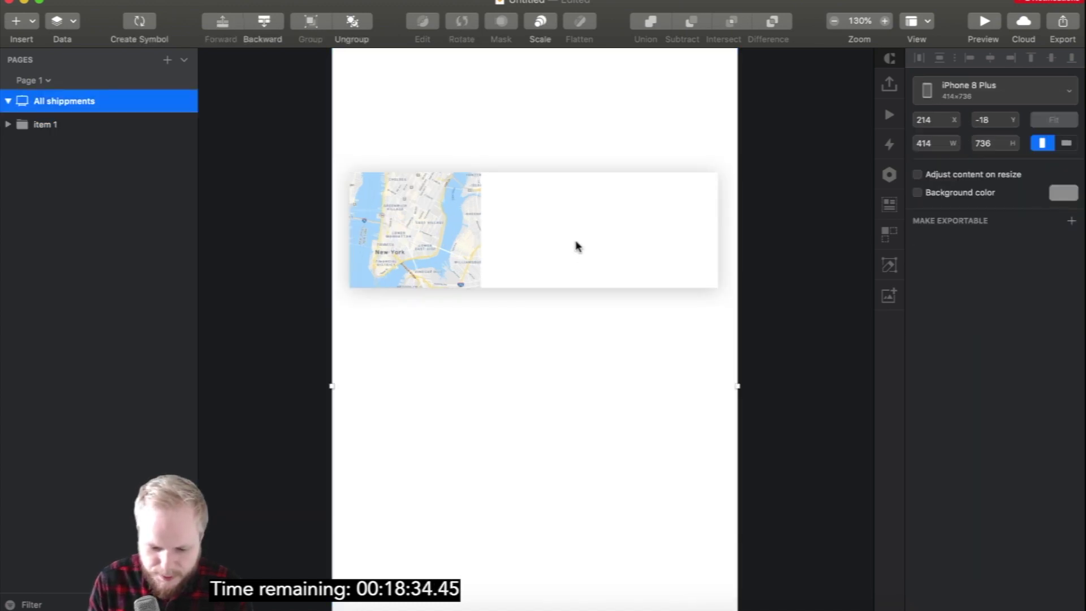
left_click(23, 124)
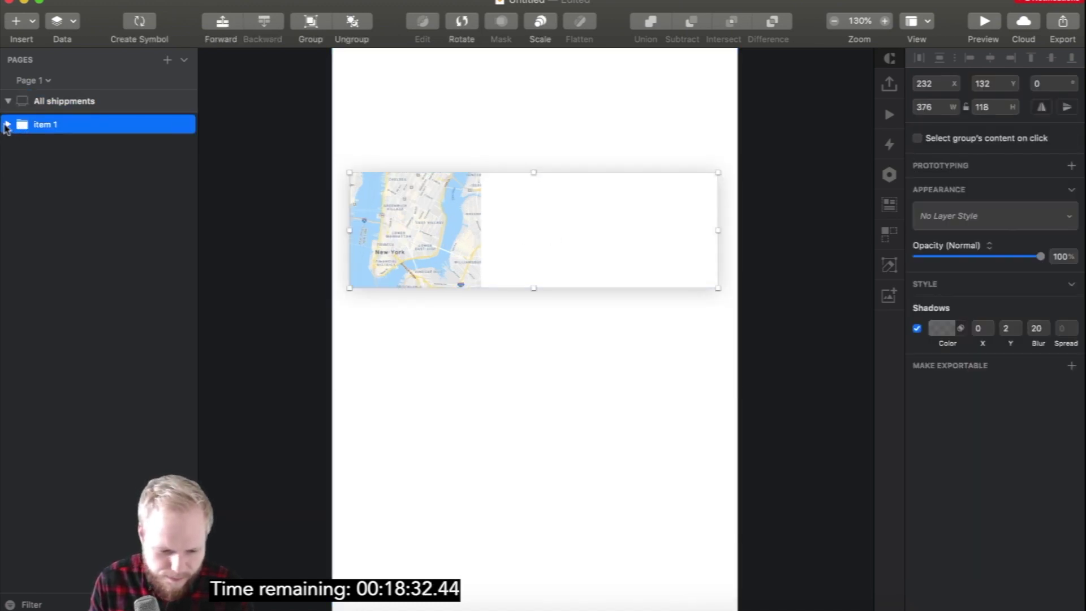
left_click(8, 124)
left_click(57, 144)
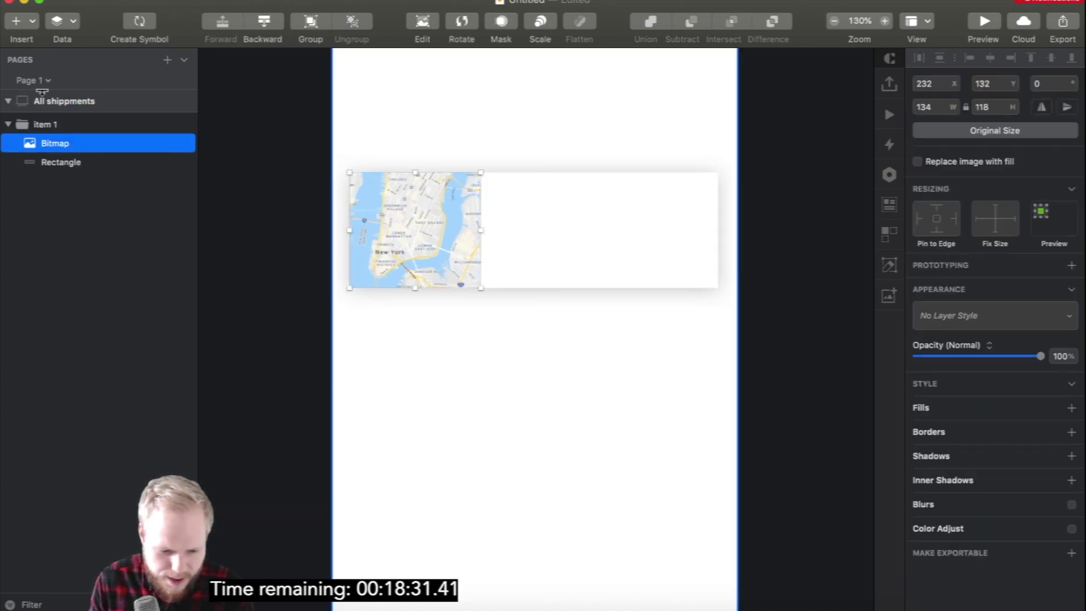
left_click(26, 21)
Draw a vector route across the map with a magenta 3px rounded border and group it into the card.
left_click(70, 60)
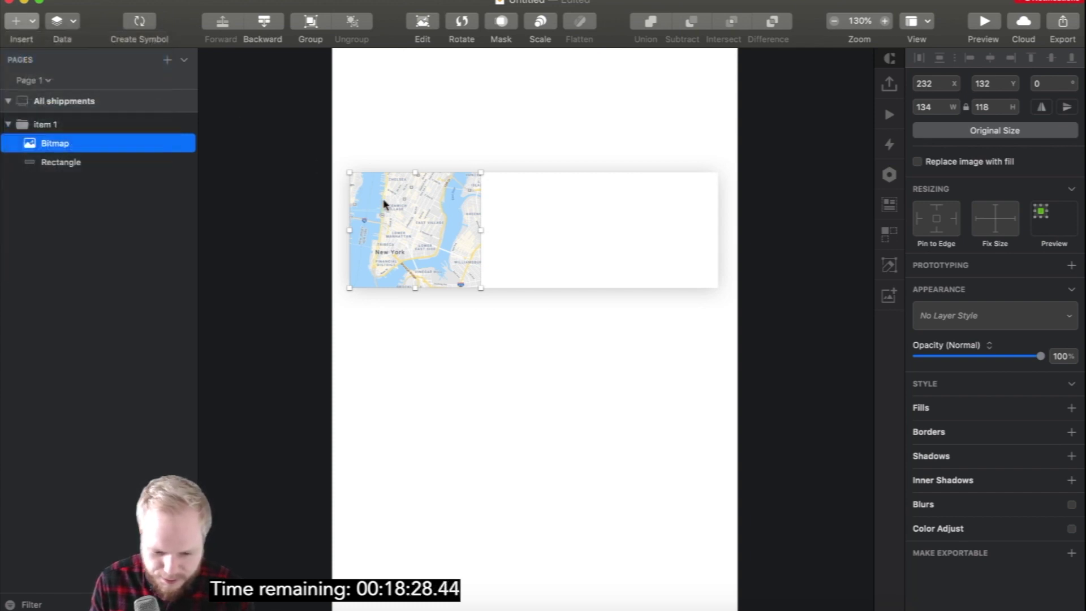
left_click(390, 252)
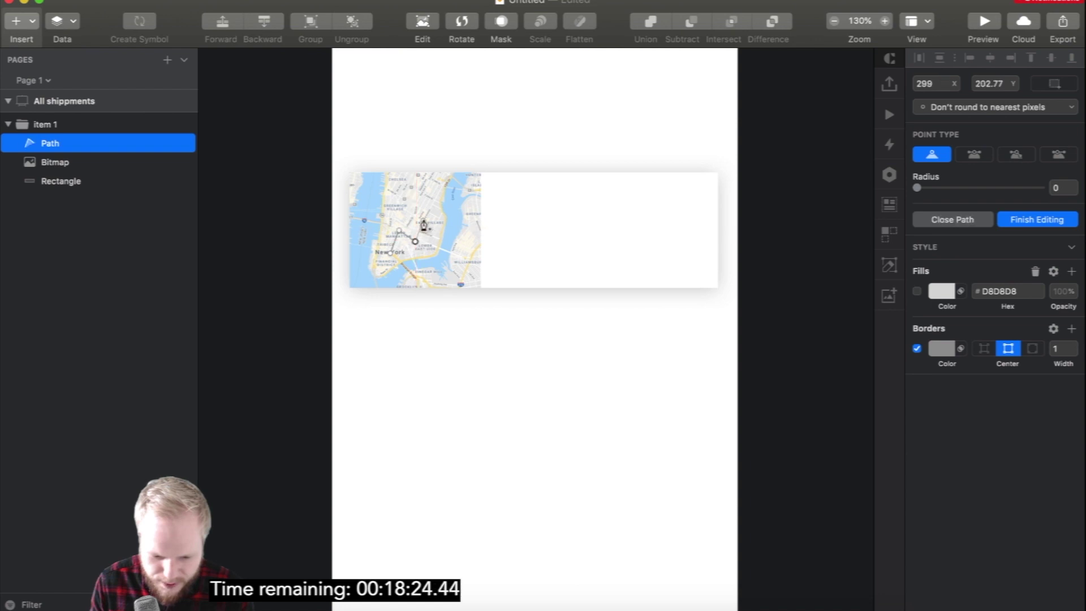
left_click(420, 182)
left_click(415, 172)
left_click(941, 348)
left_click(1025, 538)
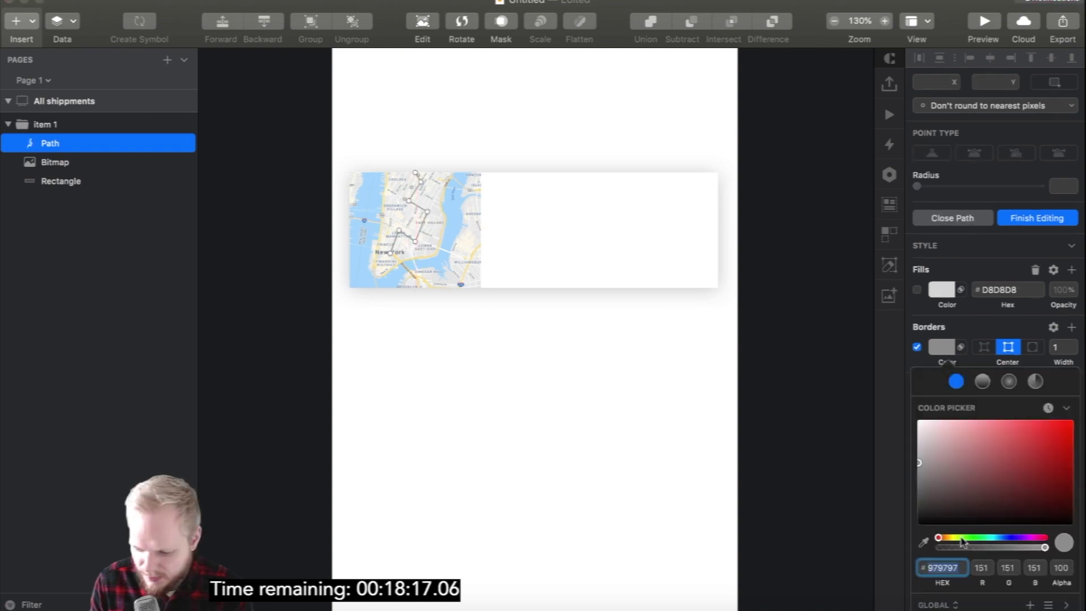
left_click(1075, 429)
left_click(1061, 348)
type("3")
left_click(1053, 410)
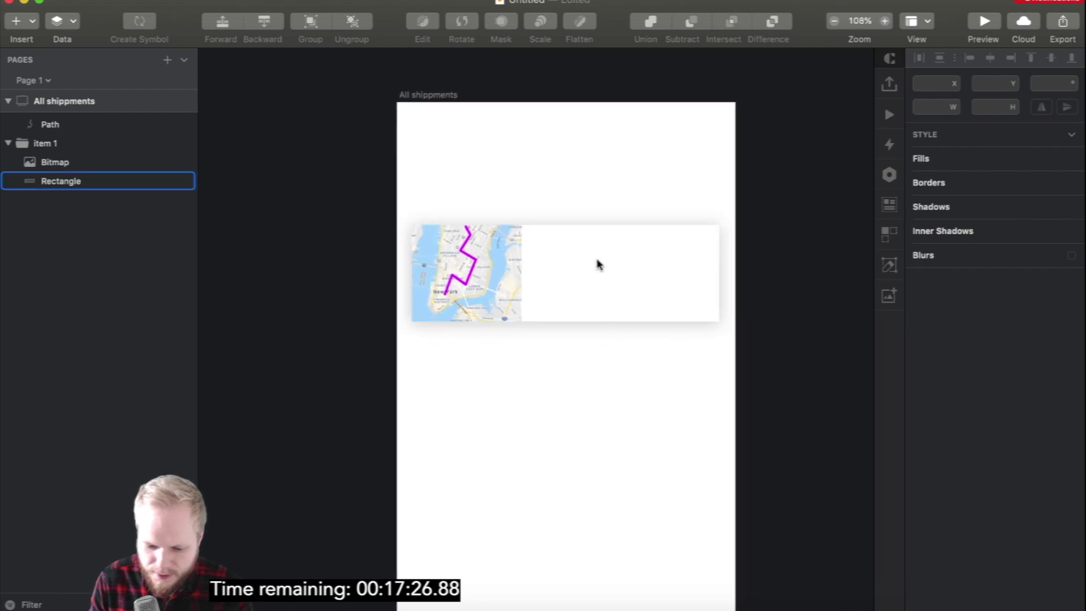
scroll(598, 264, "up", 5)
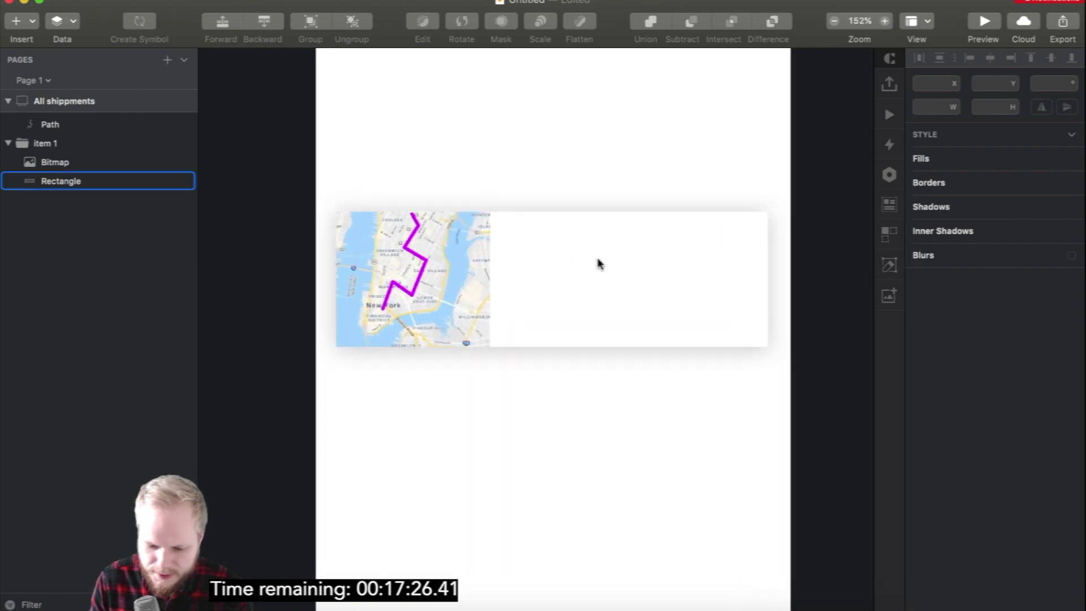
left_click(91, 139)
left_click_drag(53, 125, 59, 152)
Add an enlarged black 'Parcel ID3458ABF' title on the card, unmasked and spelled correctly.
left_click(21, 22)
left_click(51, 103)
left_click(520, 240)
type("Pacel ID3458ABF")
key("super+a")
left_click(1061, 298)
type("000000")
key("Return")
right_click(53, 143)
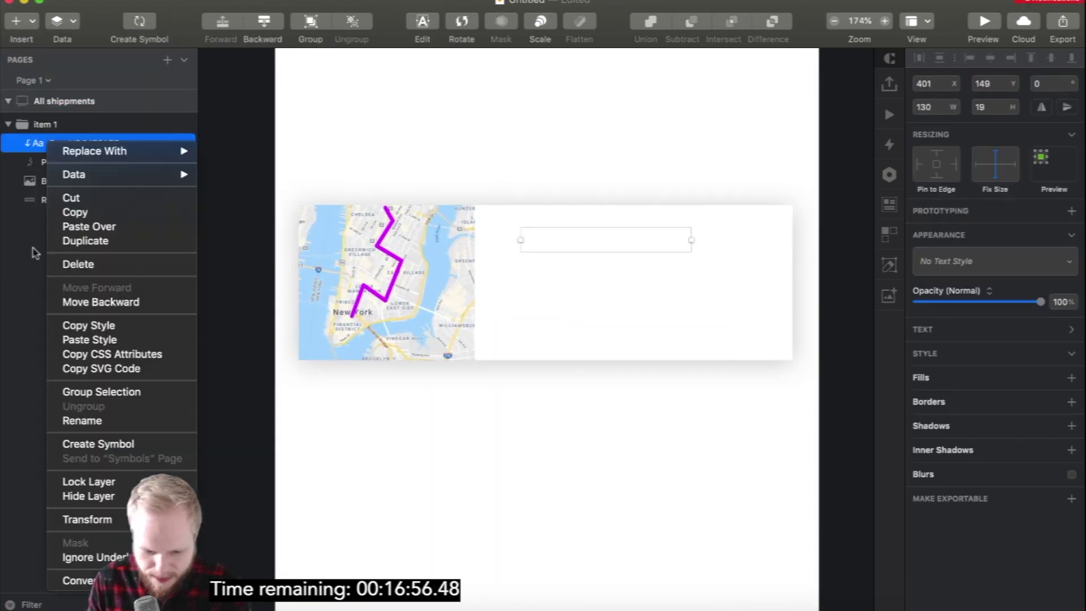
left_click(82, 557)
key("alt+super+plus")
key("alt+super+plus")
key("alt+super+plus")
key("alt+super+plus")
double_click(569, 244)
type("r")
left_click_drag(689, 243, 666, 262)
Add smaller grey 'In transit' status text below the title and nudge both texts into place.
left_click_drag(665, 261, 666, 303)
double_click(622, 300)
type("In transit")
key("super+a")
left_click(1064, 379)
scroll(557, 328, "down", 1)
left_click(557, 328)
left_click(555, 328)
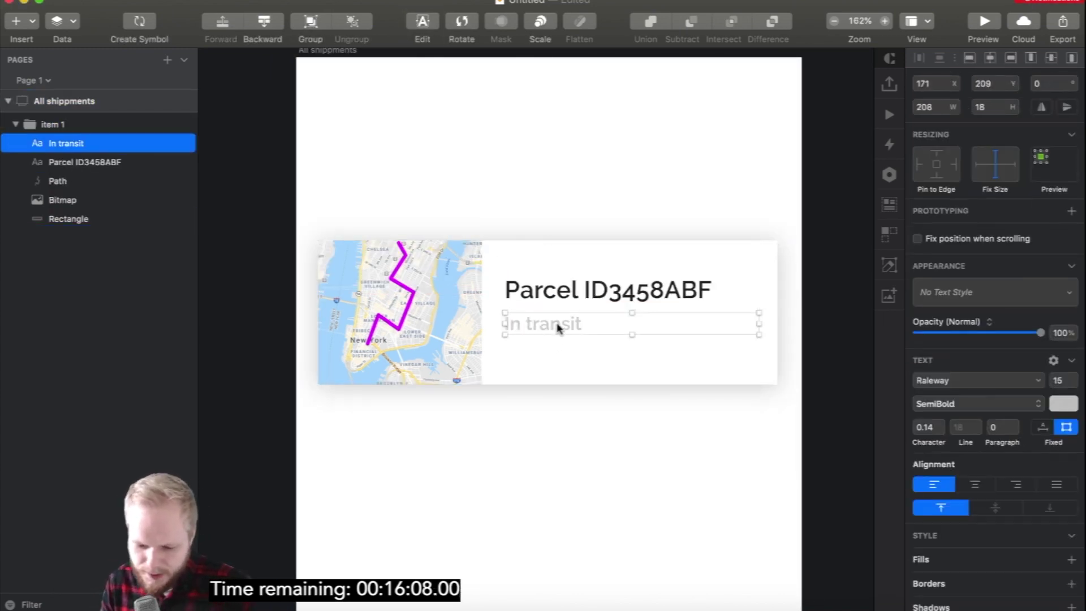
left_click(574, 289, "shift")
left_click_drag(574, 289, 583, 299)
left_click(626, 450)
scroll(626, 450, "down", 5)
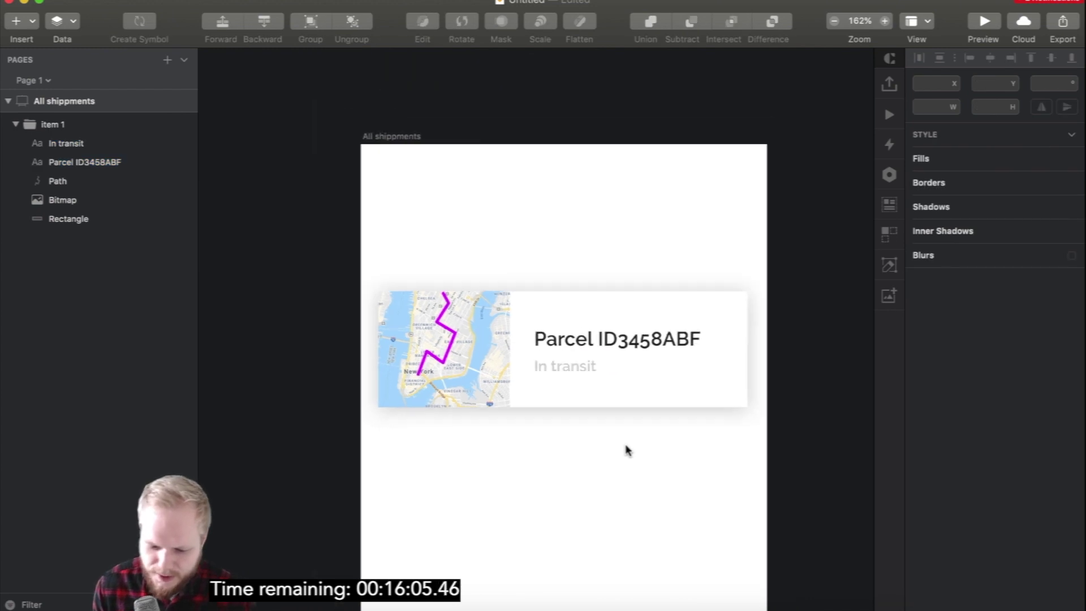
scroll(625, 449, "down", 3)
left_click(680, 347)
left_click(680, 347)
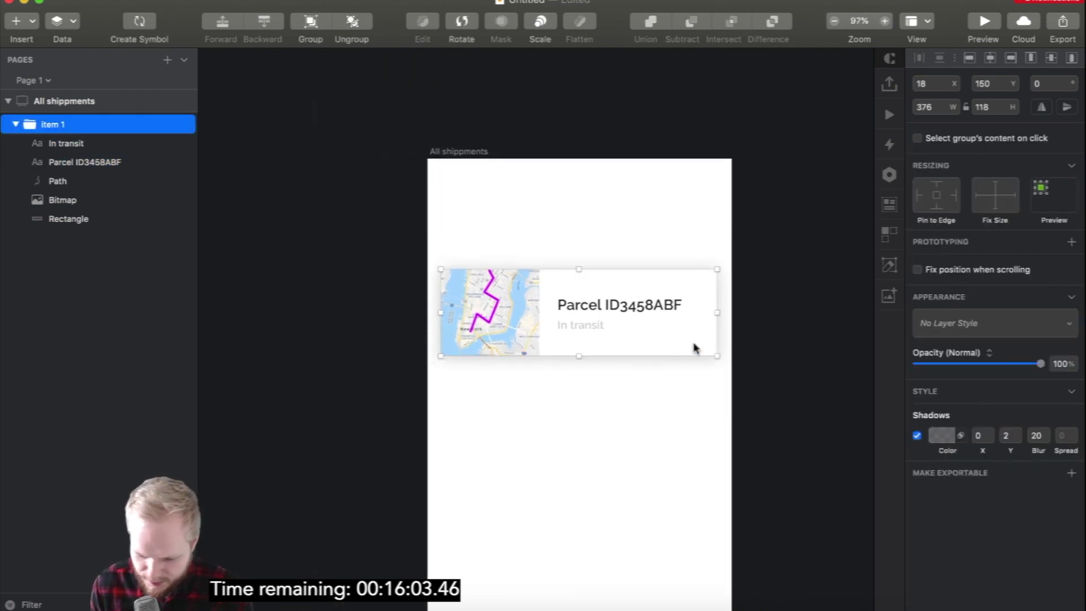
left_click(943, 441)
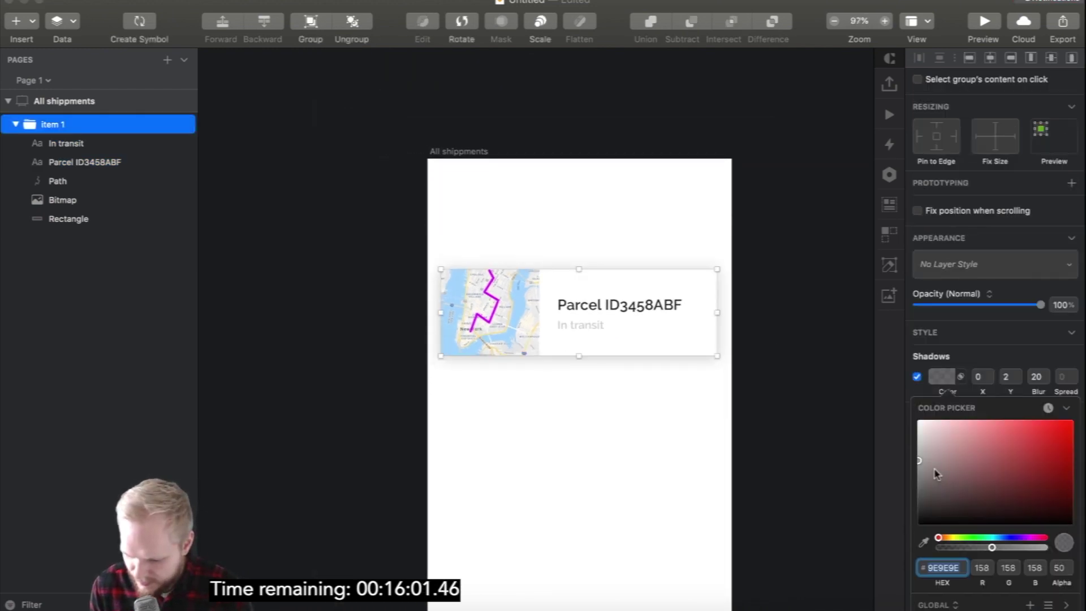
left_click(791, 431)
scroll(543, 414, "down", 2)
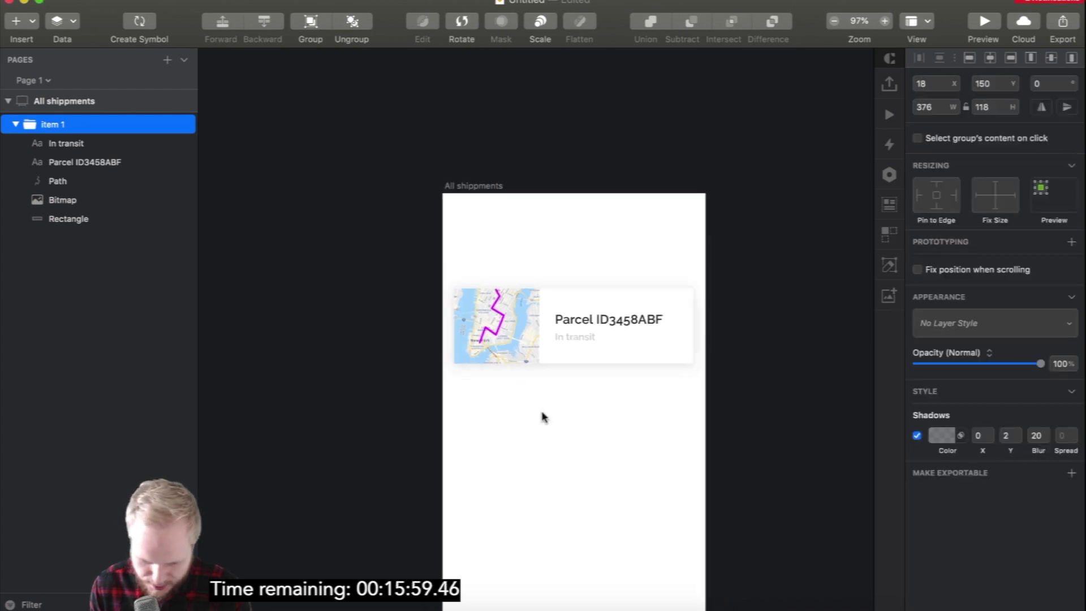
scroll(543, 414, "up", 5)
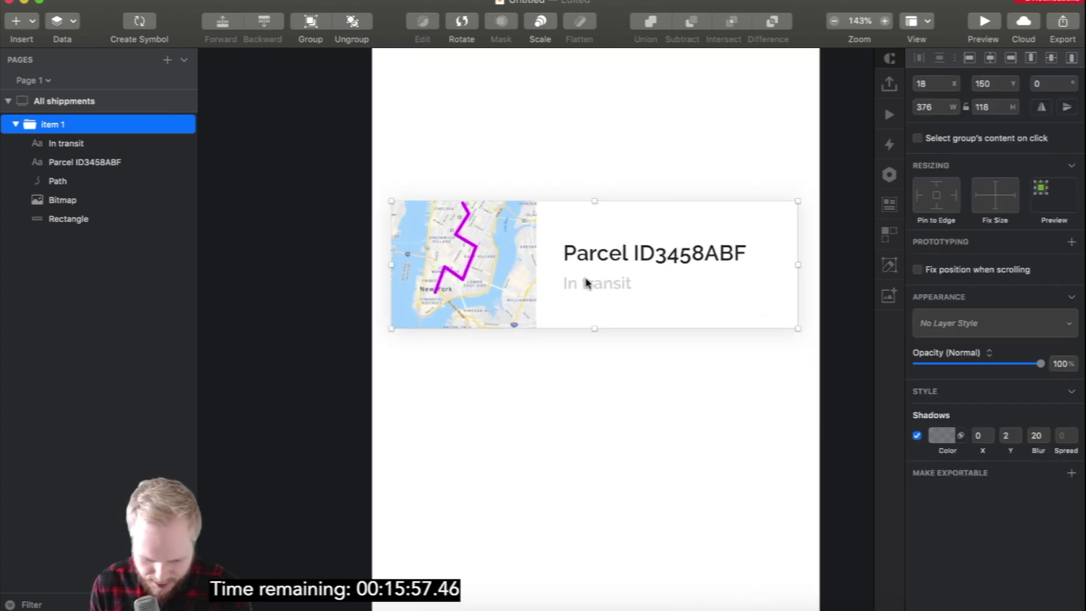
Duplicate the parcel card three times down the artboard.
left_click_drag(584, 255, 584, 405)
scroll(584, 405, "down", 4)
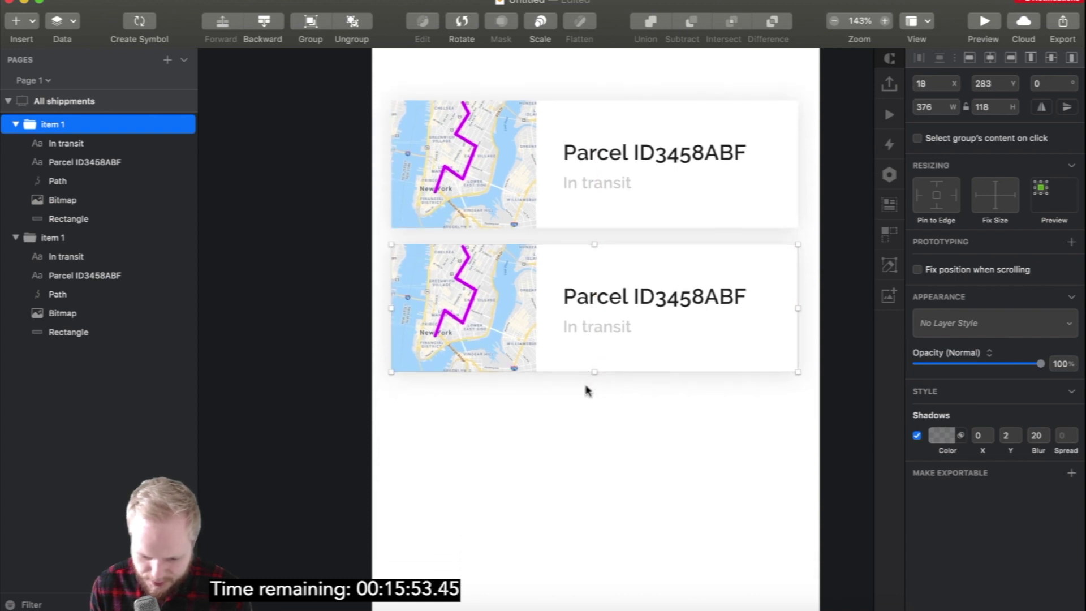
left_click_drag(600, 317, 599, 460)
scroll(599, 458, "down", 7)
left_click_drag(650, 288, 631, 538)
scroll(660, 438, "down", 4)
scroll(681, 428, "up", 3)
left_click(822, 460)
Change the copied cards' parcel IDs, such as ID8908ABF, and remove a point from the second route.
scroll(635, 440, "up", 1)
scroll(634, 440, "up", 3)
left_click_drag(678, 243, 646, 242)
type("890")
left_click_drag(678, 364, 647, 364)
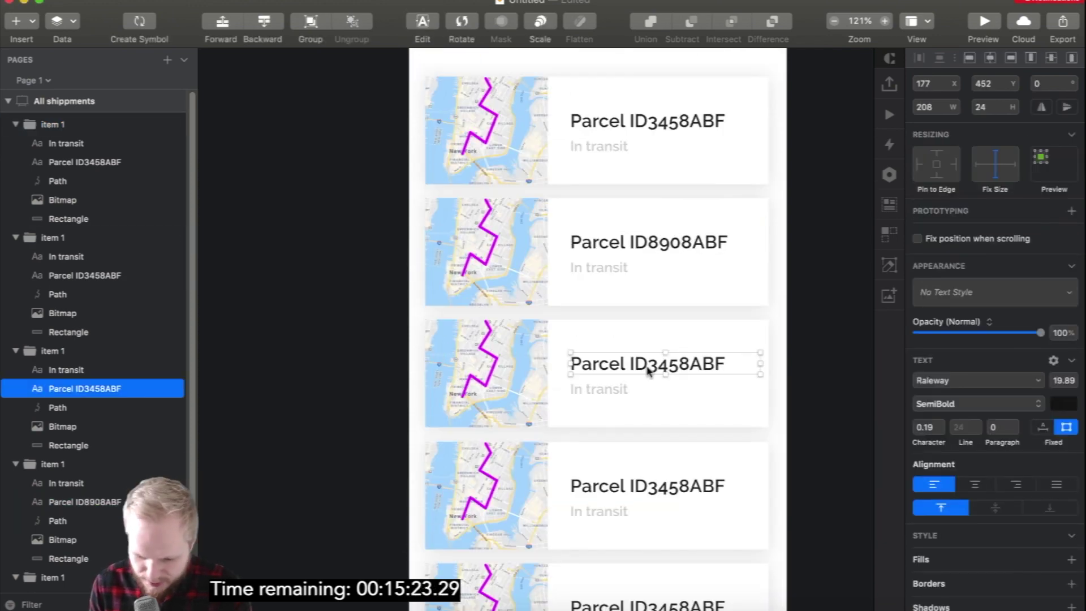
type("456AVF")
left_click(1061, 432)
double_click(487, 263)
key("BackSpace")
key("BackSpace")
key("BackSpace")
key("BackSpace")
scroll(349, 244, "up", 3)
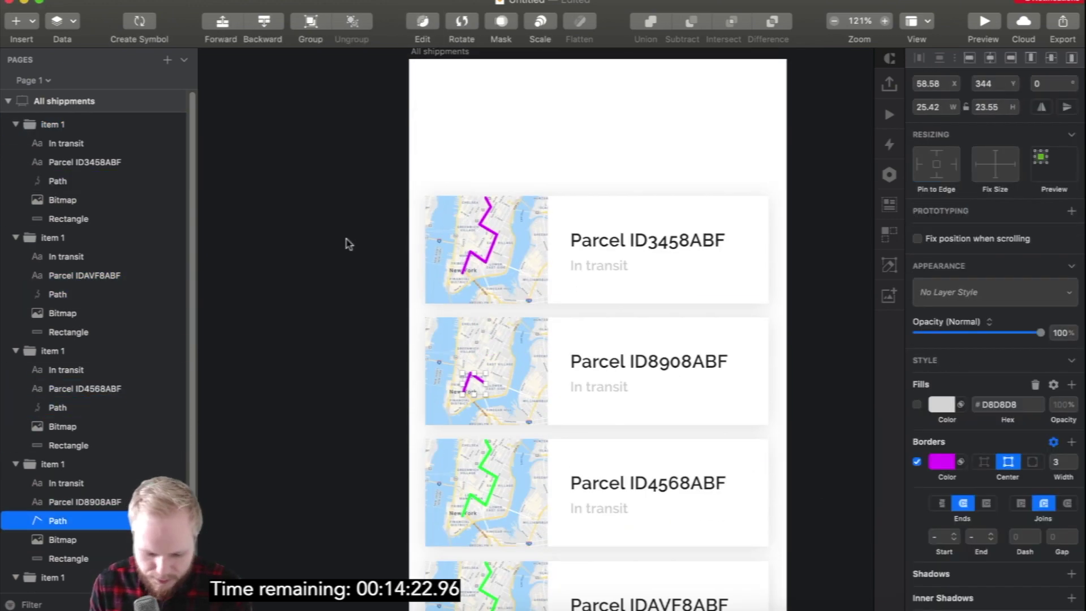
key("F1")
left_click(347, 242)
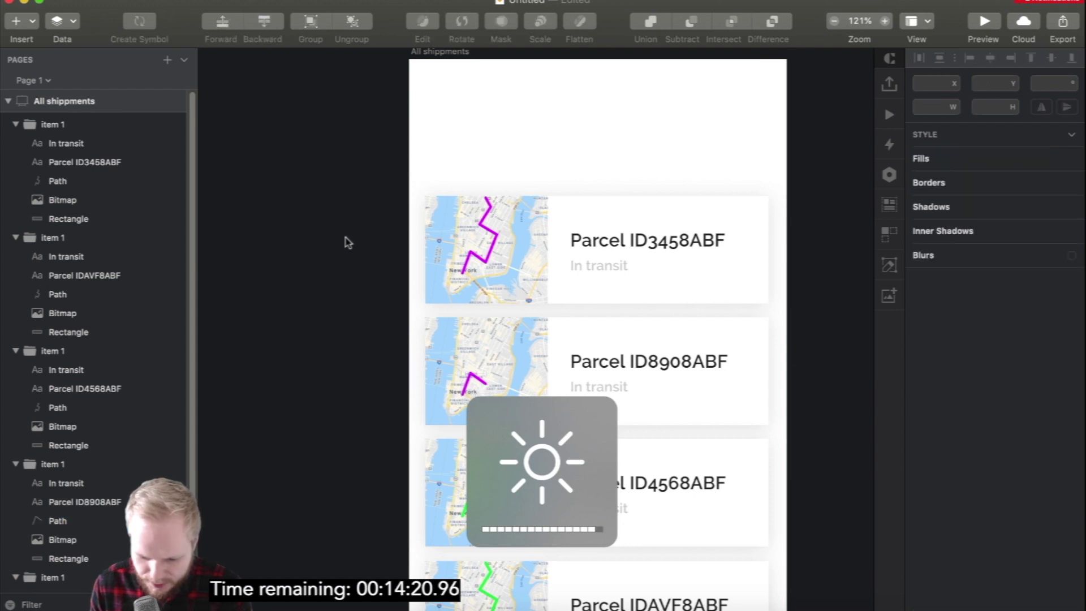
Check the Parcel handling status board in the browser, then return to Sketch.
scroll(380, 310, "down", 8)
scroll(383, 313, "up", 10)
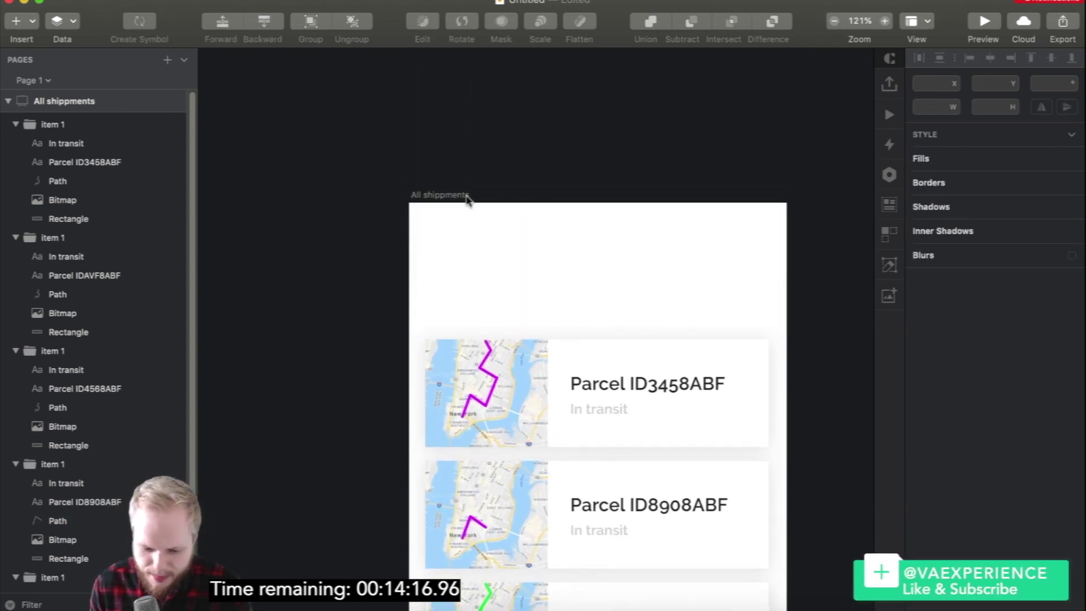
left_click(572, 608)
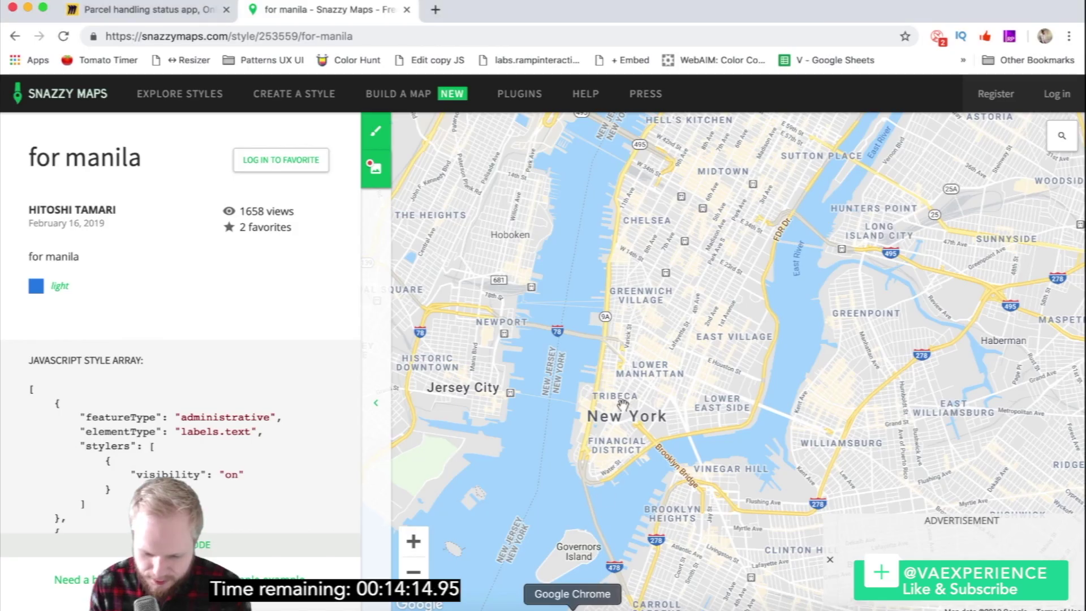
left_click(152, 10)
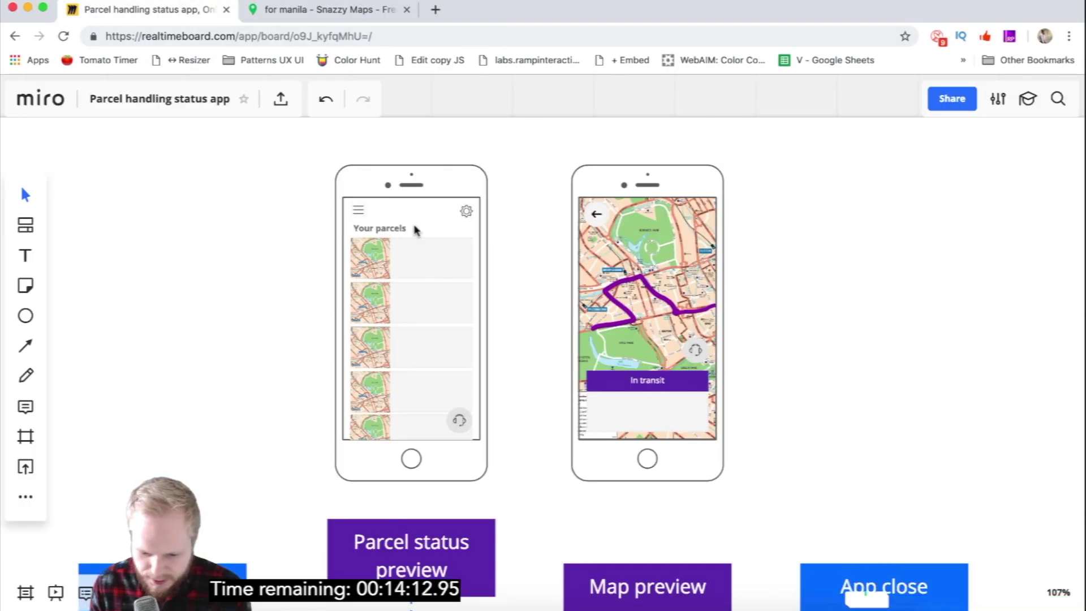
left_click(27, 7)
Copy the first card's title above the cards, widen it and retitle it 'Your parcels'.
double_click(650, 383)
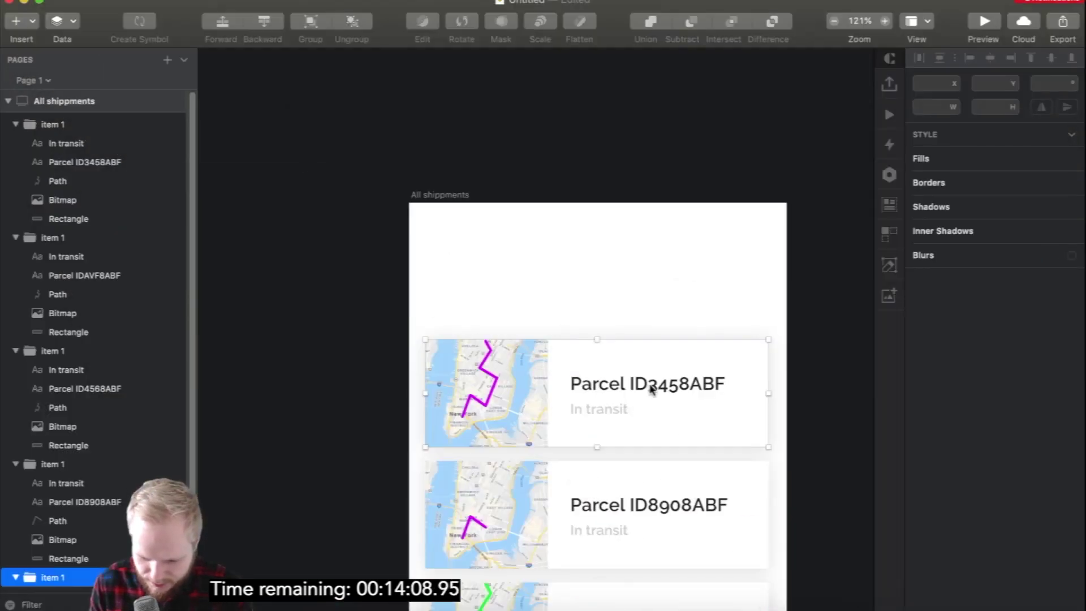
left_click_drag(683, 387, 537, 309)
left_click_drag(615, 305, 710, 320)
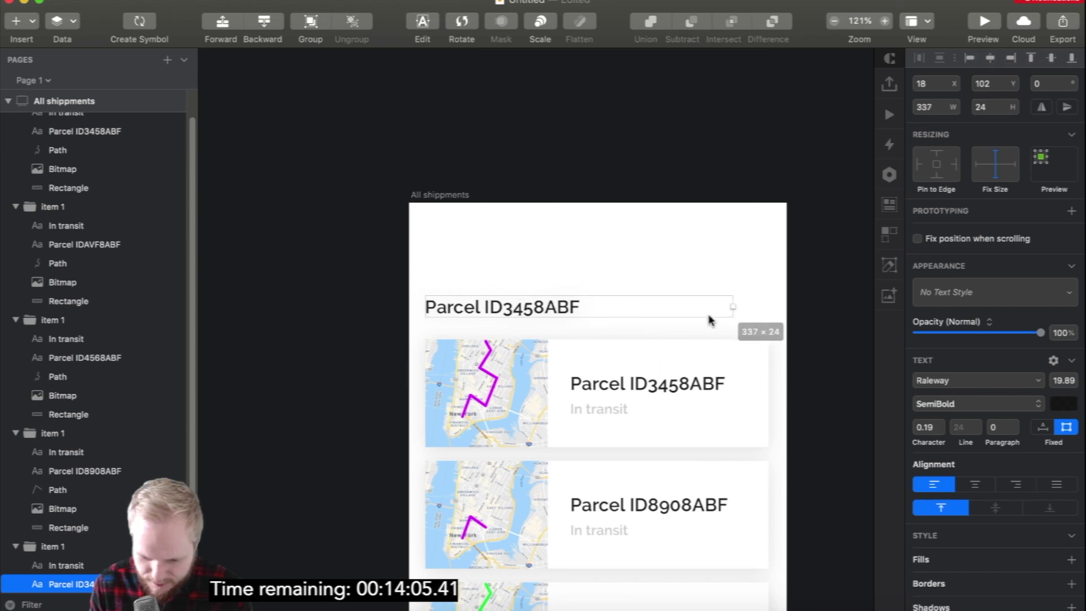
double_click(561, 310)
type("Your parcels")
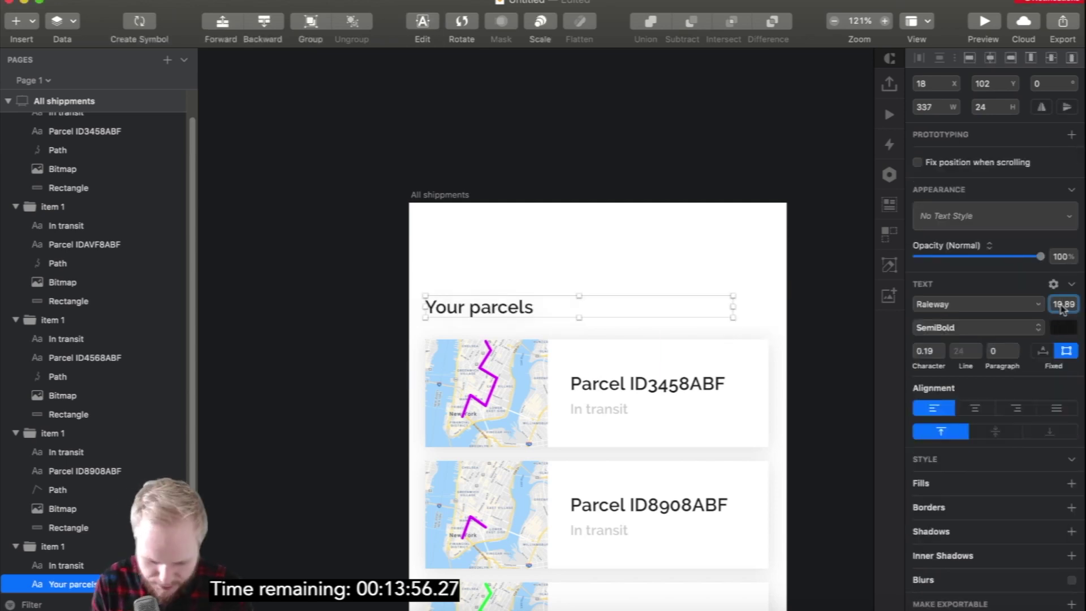
key("Escape")
left_click(547, 242)
scroll(546, 242, "up", 1)
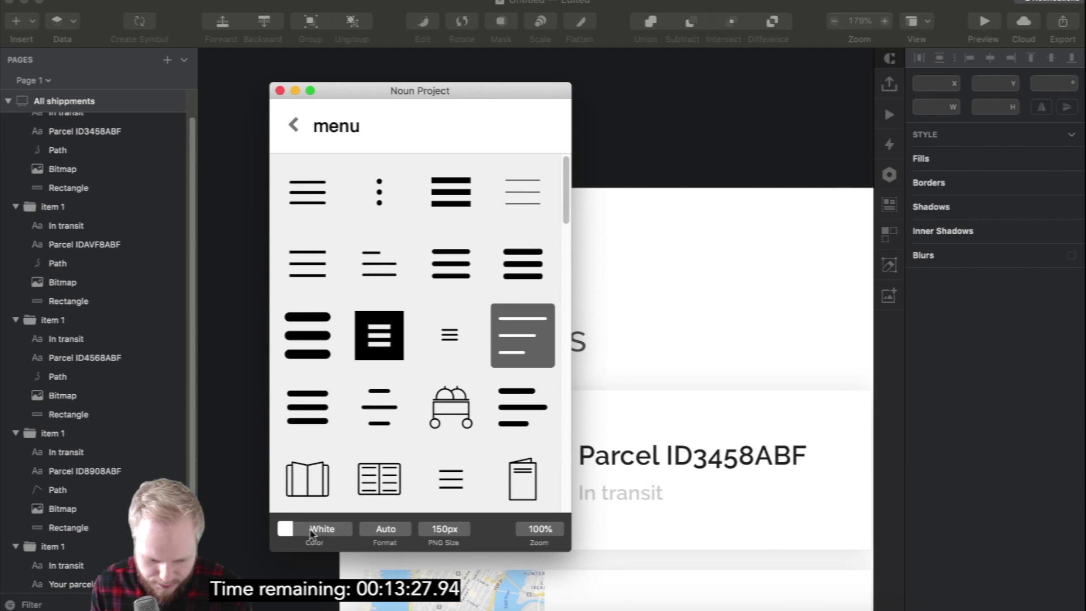
Colour the Noun Project menu icon with the heading's grey and place it at the artboard's top-left.
left_click(317, 528)
left_click(277, 535)
left_click(284, 531)
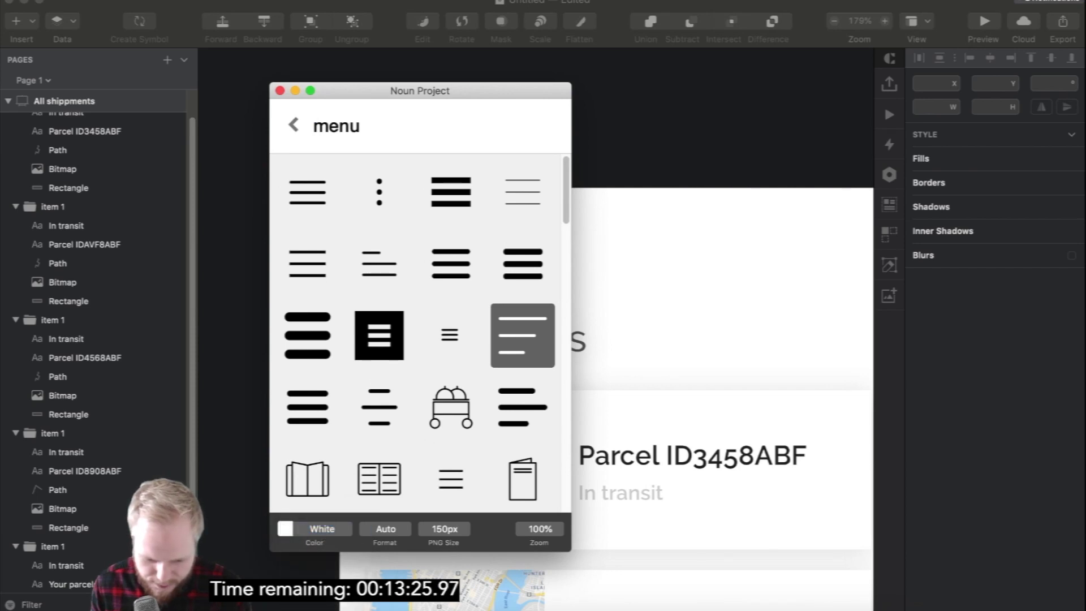
left_click(583, 346)
left_click_drag(421, 94, 302, 126)
left_click_drag(387, 363, 507, 236)
left_click_drag(573, 287, 502, 217)
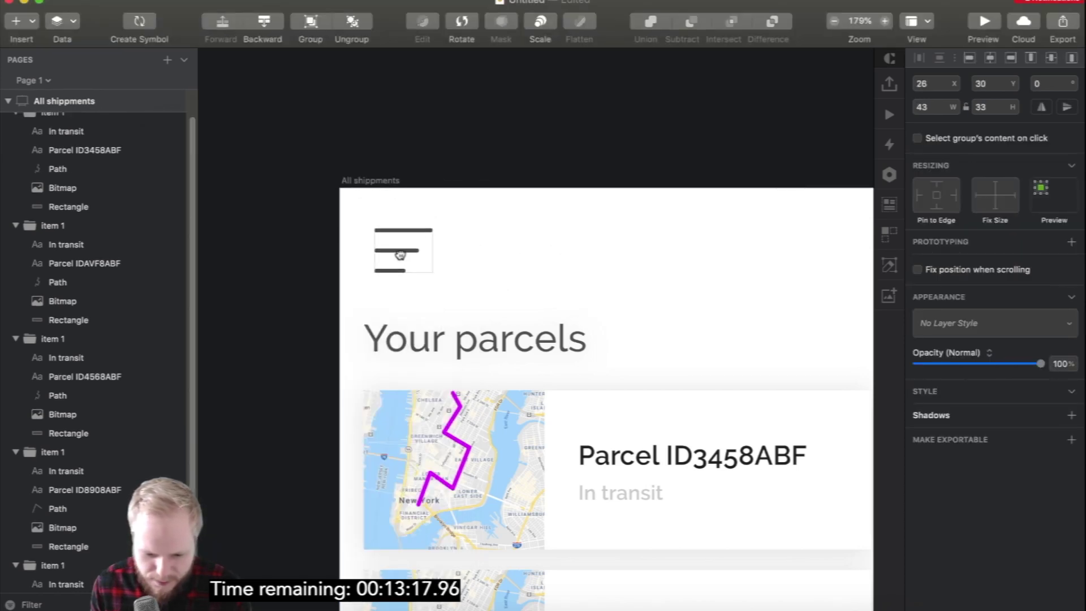
left_click(273, 285)
Resize the menu icon to about 29×22 and check it against the heading and first card.
scroll(274, 286, "down", 6)
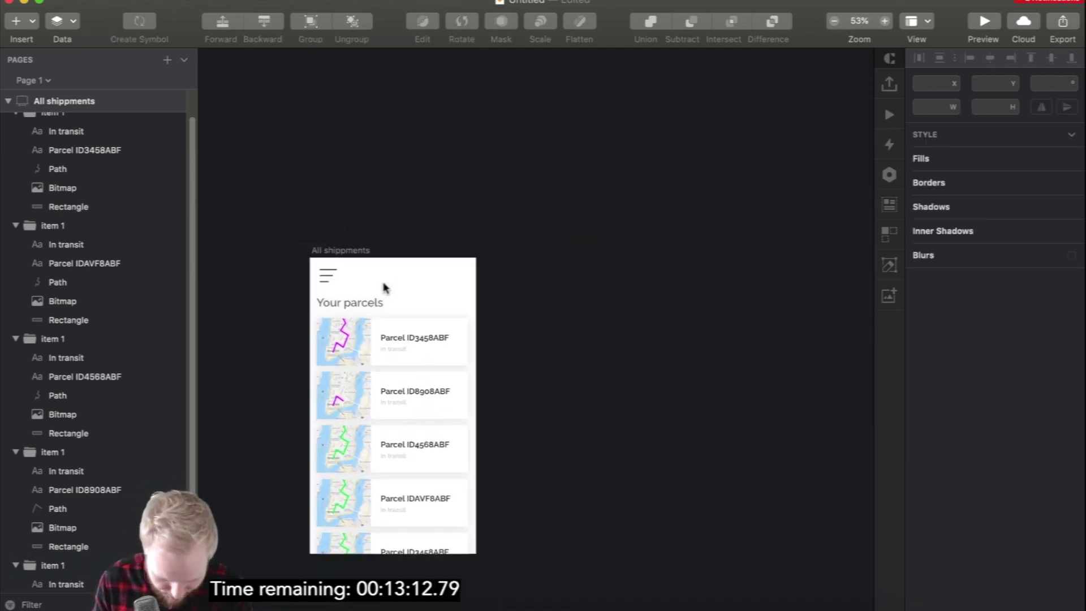
scroll(279, 278, "up", 5)
scroll(340, 280, "up", 8)
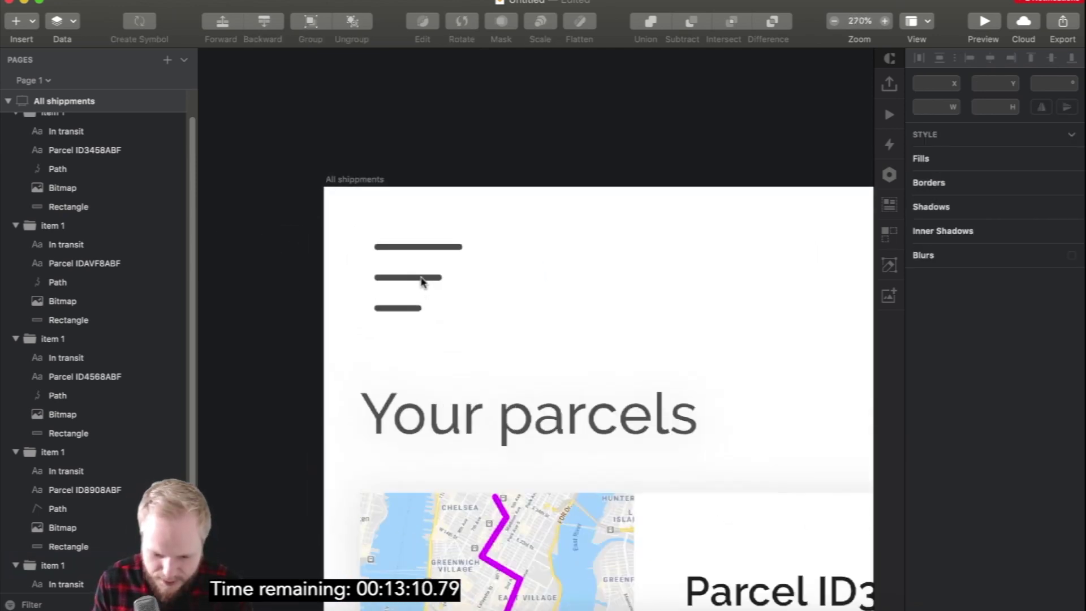
left_click(462, 308)
left_click_drag(456, 304, 439, 292)
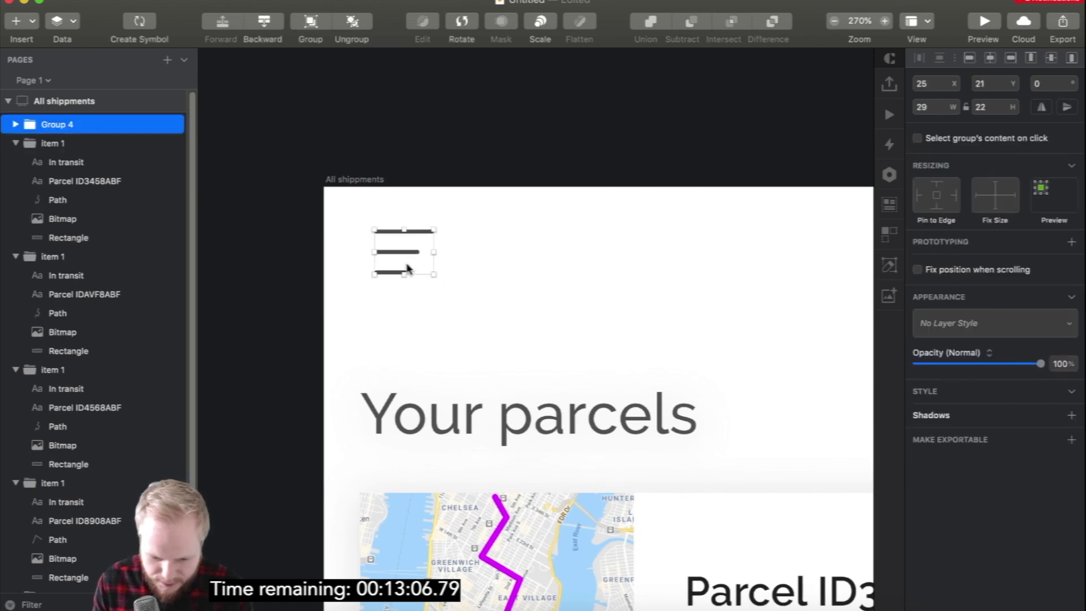
scroll(407, 272, "down", 6)
left_click(429, 340)
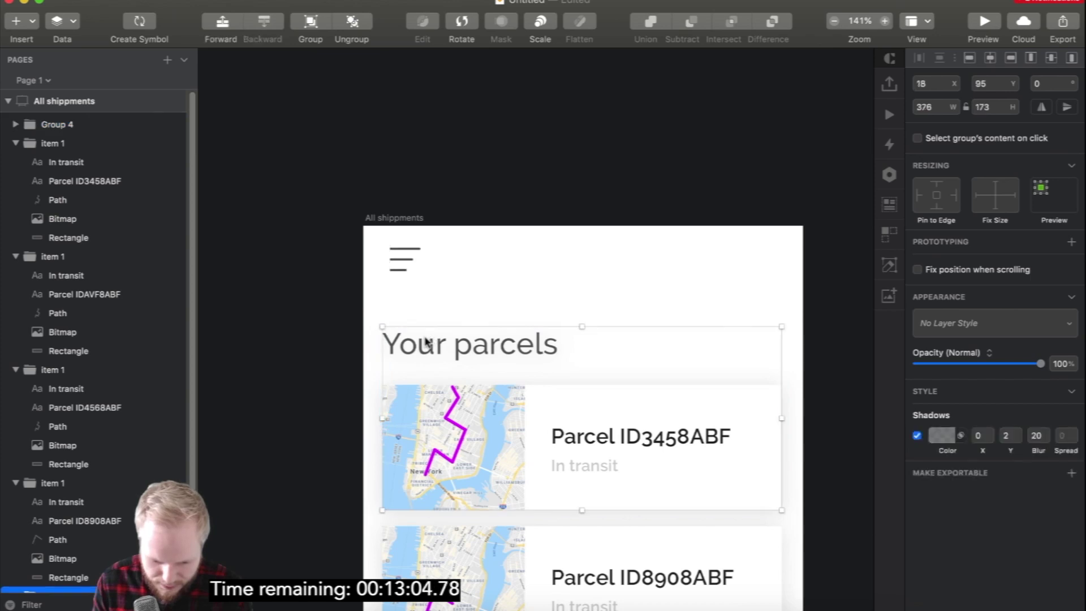
left_click(405, 260)
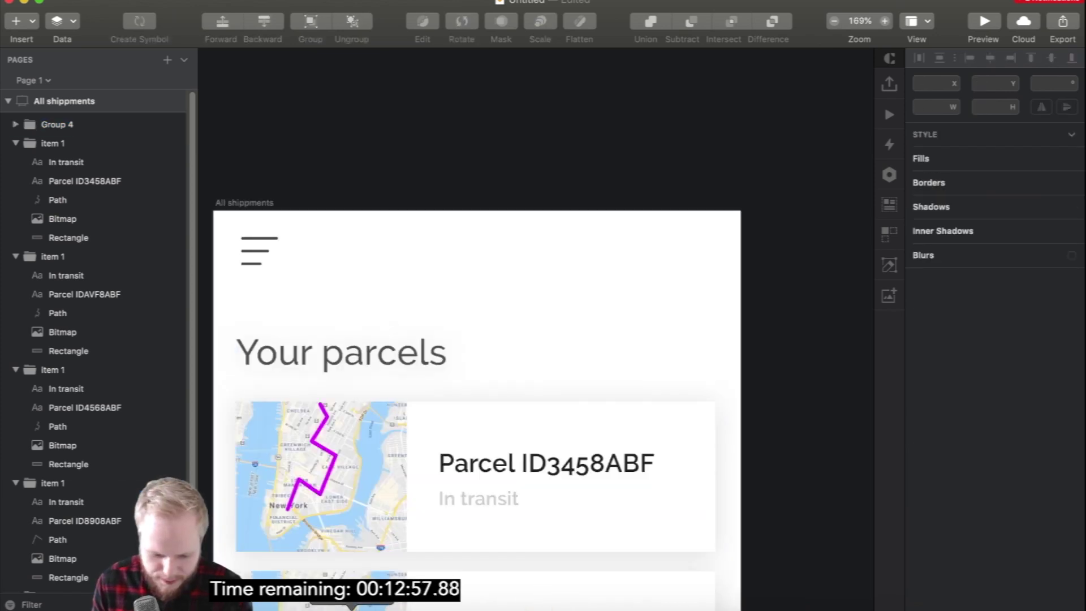
Add a Noun Project 'settings' gear icon at the All shipments artboard's top-right.
key("super+Tab")
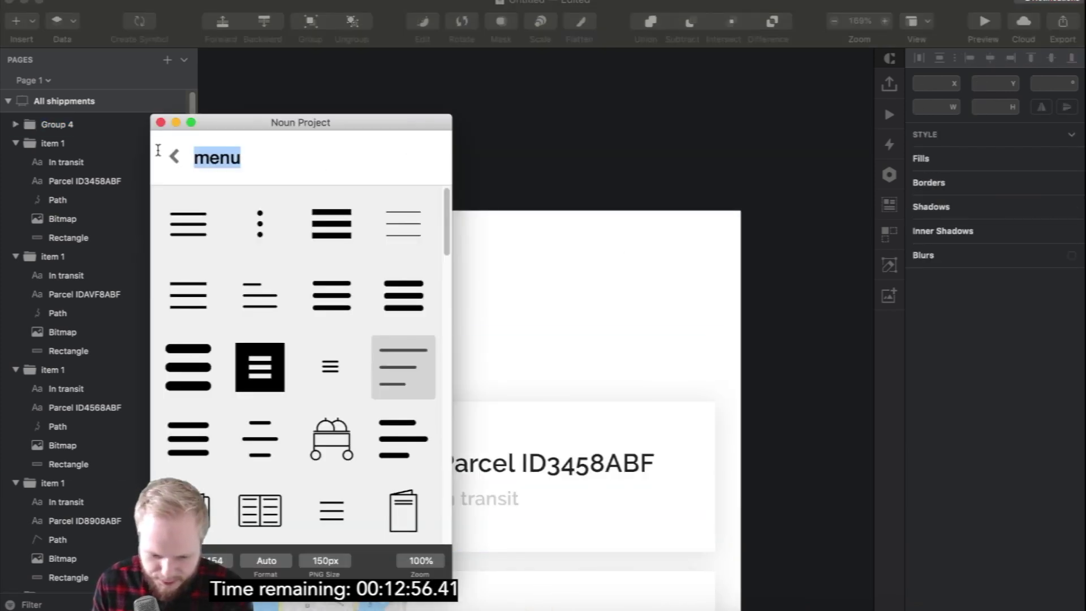
type("settings")
key("Return")
scroll(300, 339, "down", 5)
left_click_drag(299, 122, 581, 121)
scroll(264, 234, "up", 5)
left_click_drag(468, 332, 604, 277)
scroll(357, 271, "down", 5)
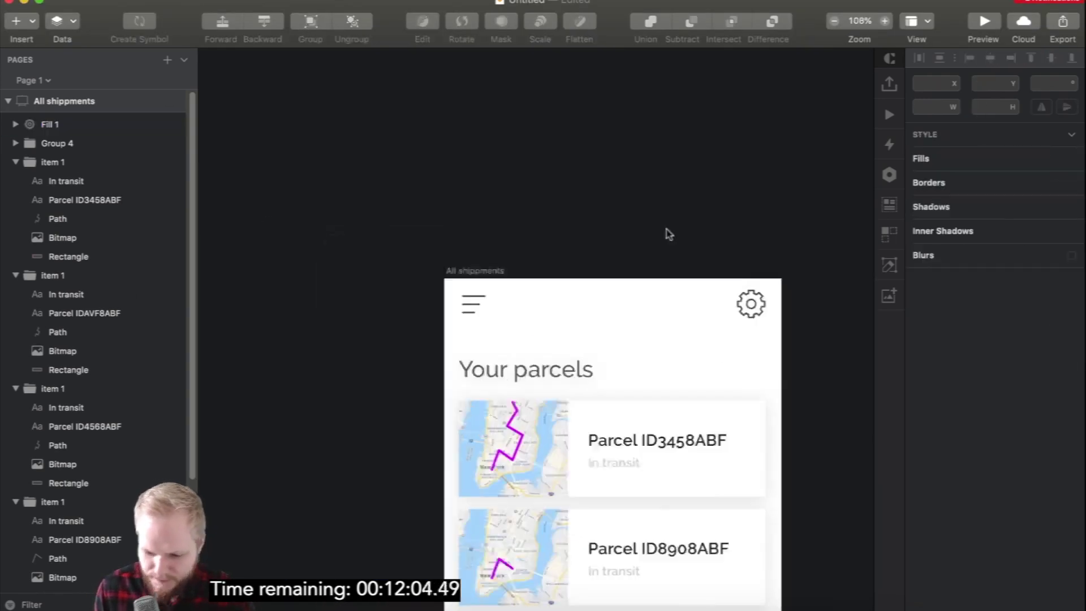
scroll(735, 265, "down", 2)
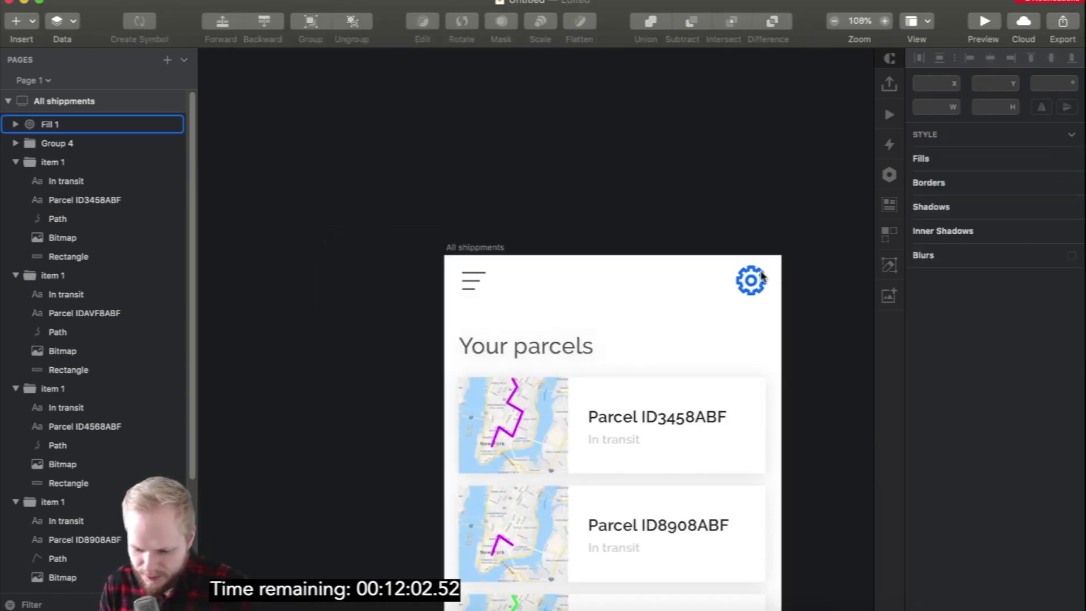
Fade the gear and menu header icons to 43% opacity.
left_click(762, 276)
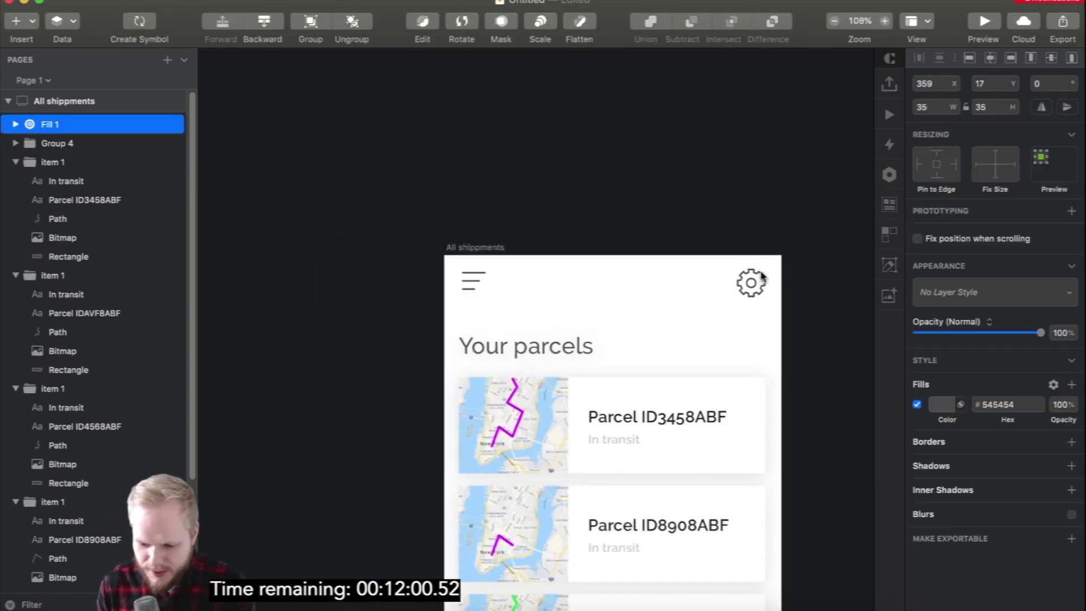
left_click(481, 279)
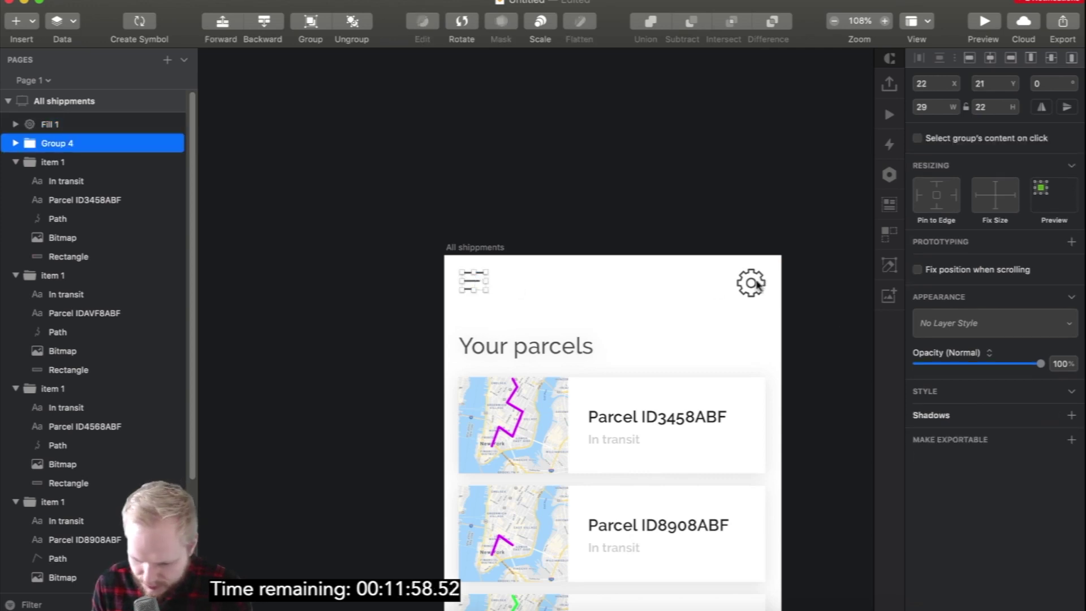
left_click(757, 286, "shift")
left_click_drag(1040, 364, 1016, 364)
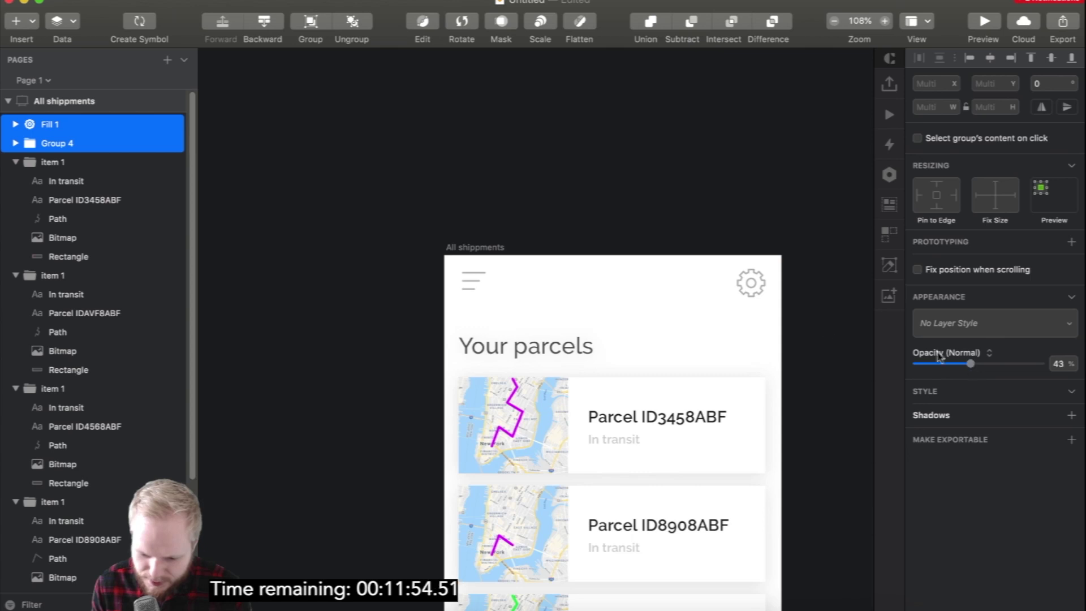
left_click(335, 340)
Draw a circle with the Oval shape at the parcel list's bottom-right.
scroll(334, 339, "down", 5)
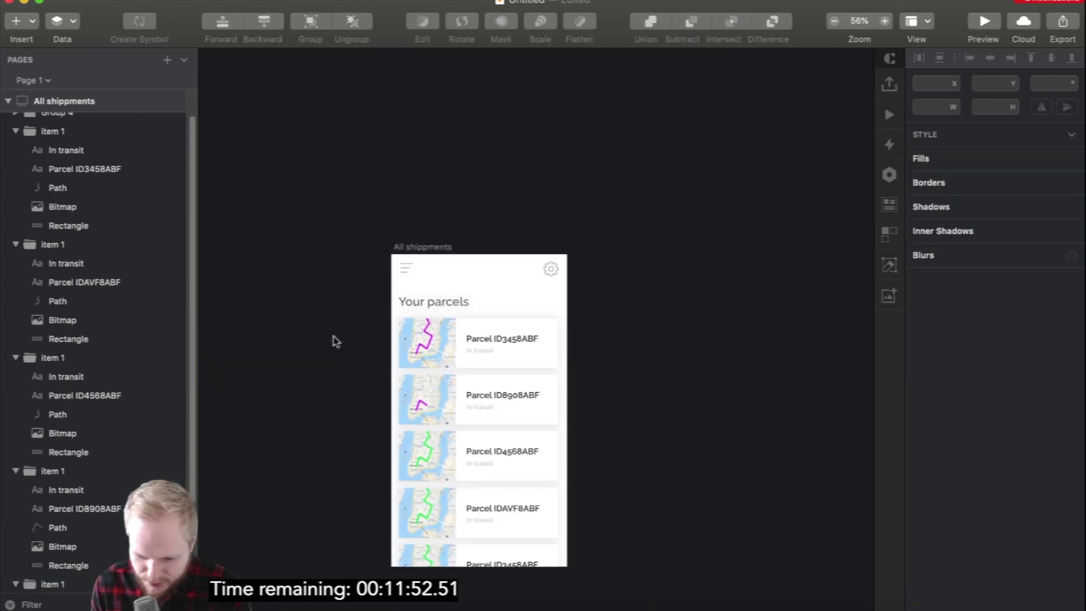
scroll(335, 341, "down", 3)
scroll(371, 436, "down", 3)
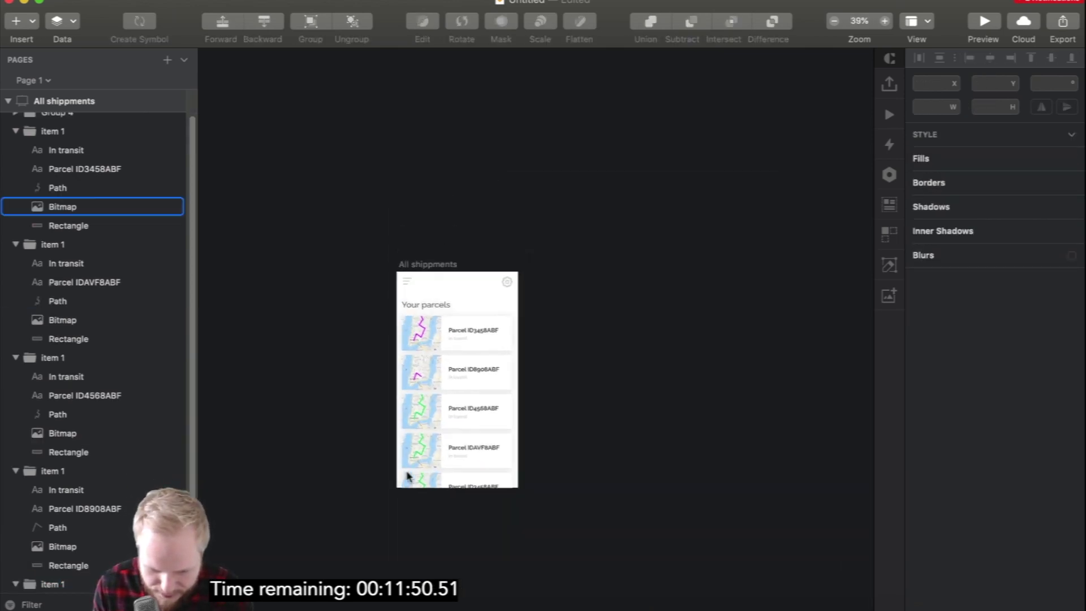
scroll(412, 475, "up", 5)
scroll(526, 466, "up", 3)
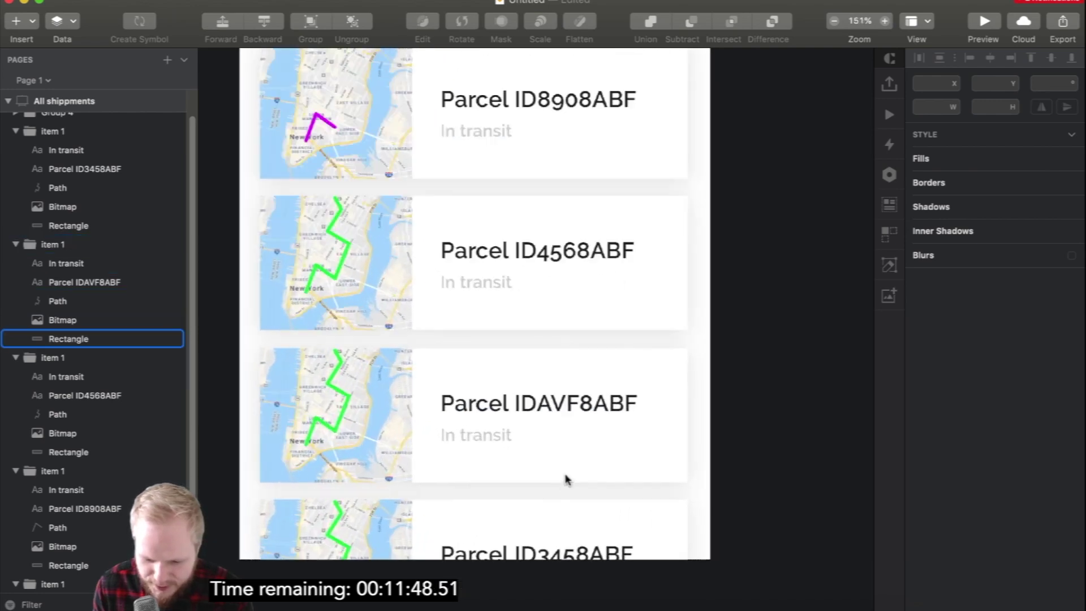
scroll(614, 474, "down", 4)
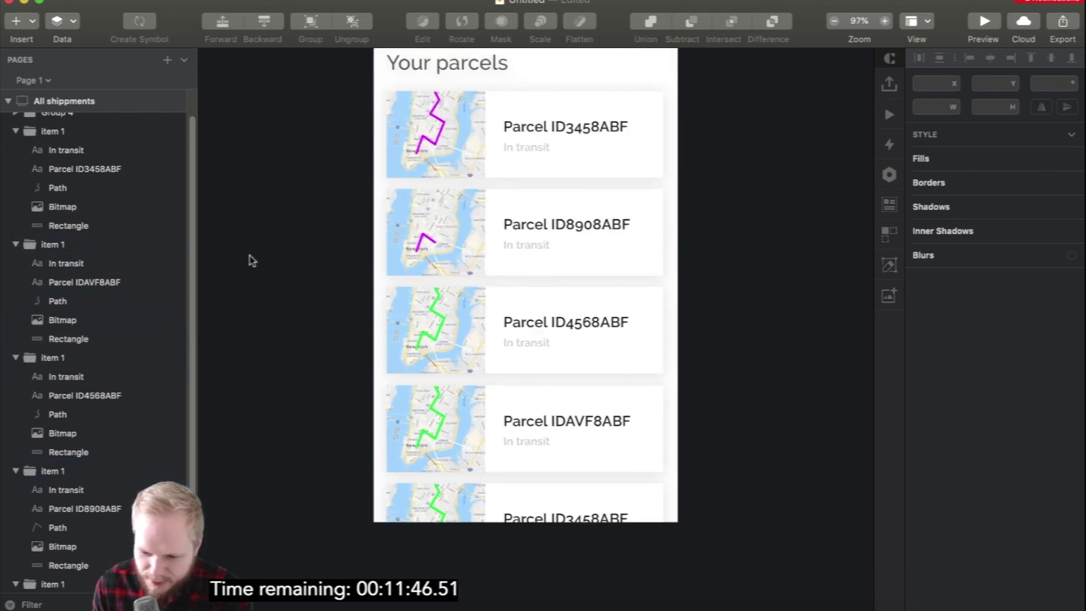
left_click(28, 25)
mouse_move(161, 42)
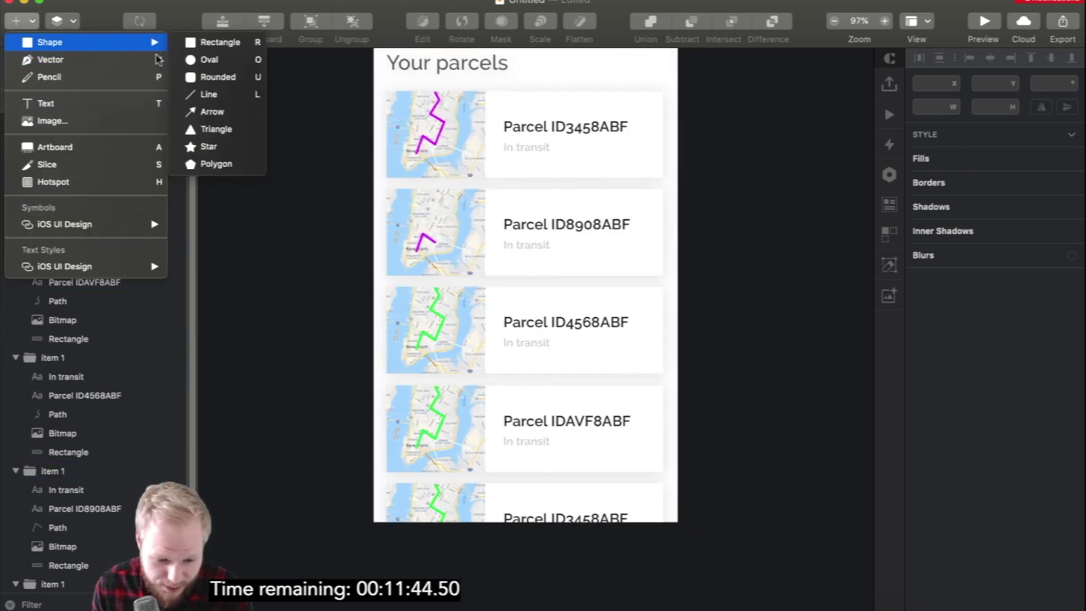
left_click(210, 60)
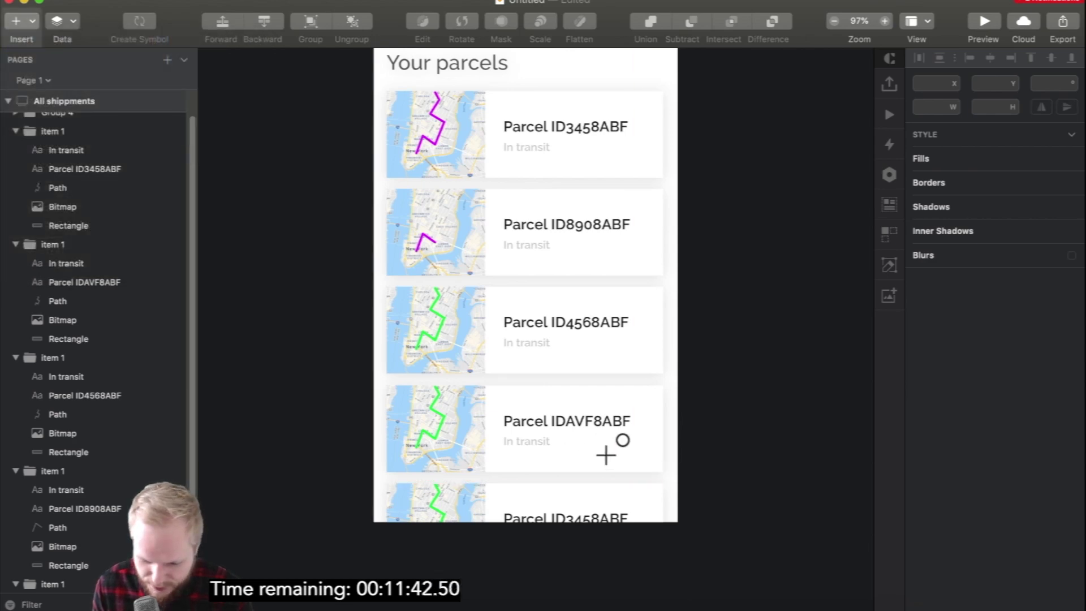
left_click_drag(664, 505, 663, 490)
scroll(622, 480, "up", 5)
left_click_drag(683, 450, 683, 478)
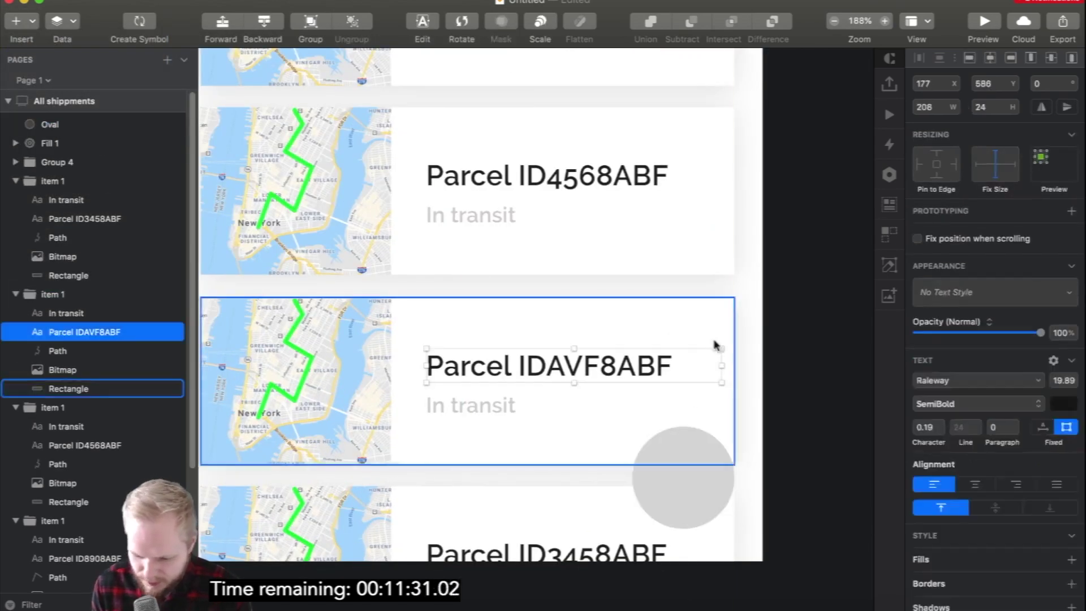
Copy the parcel card's shadow style and paste it onto the circle.
left_click(917, 460)
double_click(729, 344)
right_click(714, 345)
right_click(57, 407)
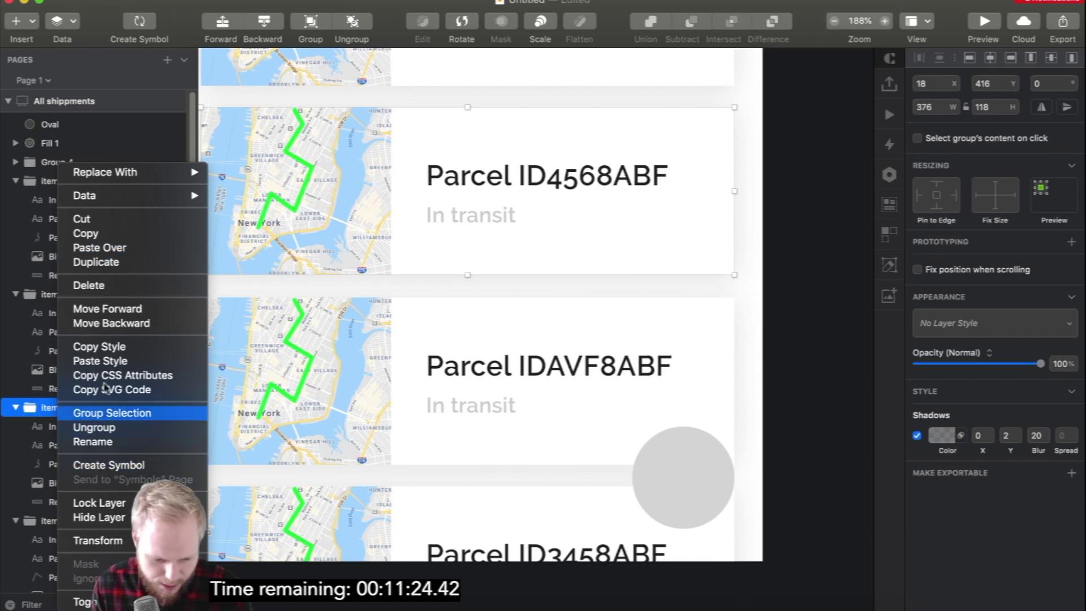
left_click(100, 347)
right_click(683, 475)
left_click(721, 383)
Give the circle a blue fill.
left_click(1071, 384)
left_click(960, 404)
left_click(943, 424)
left_click(941, 404)
left_click(798, 410)
Place a Noun Project 'support' headset icon on the circle, sized 34×34 and centred.
scroll(763, 574, "down", 4)
scroll(763, 542, "up", 6)
type("support")
key("Return")
left_click_drag(279, 356, 715, 461)
left_click_drag(807, 559, 746, 508)
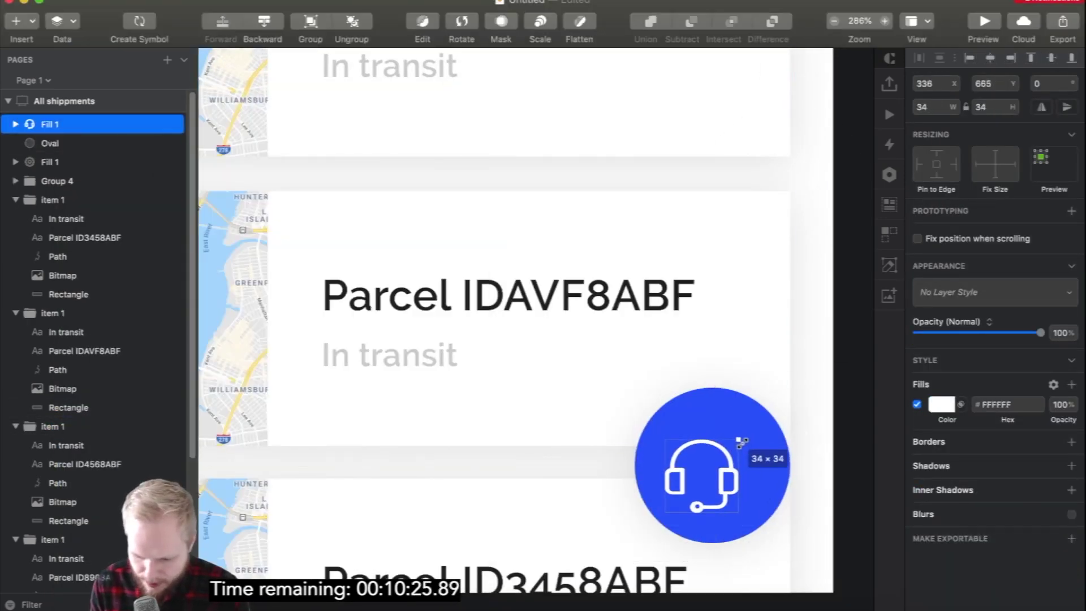
left_click_drag(728, 466, 739, 455)
Select a path inside the headset icon from the layers list, then clear the selection.
scroll(722, 453, "up", 5)
double_click(722, 453)
left_click(60, 200)
left_click(61, 181)
scroll(793, 327, "down", 10)
left_click(837, 328)
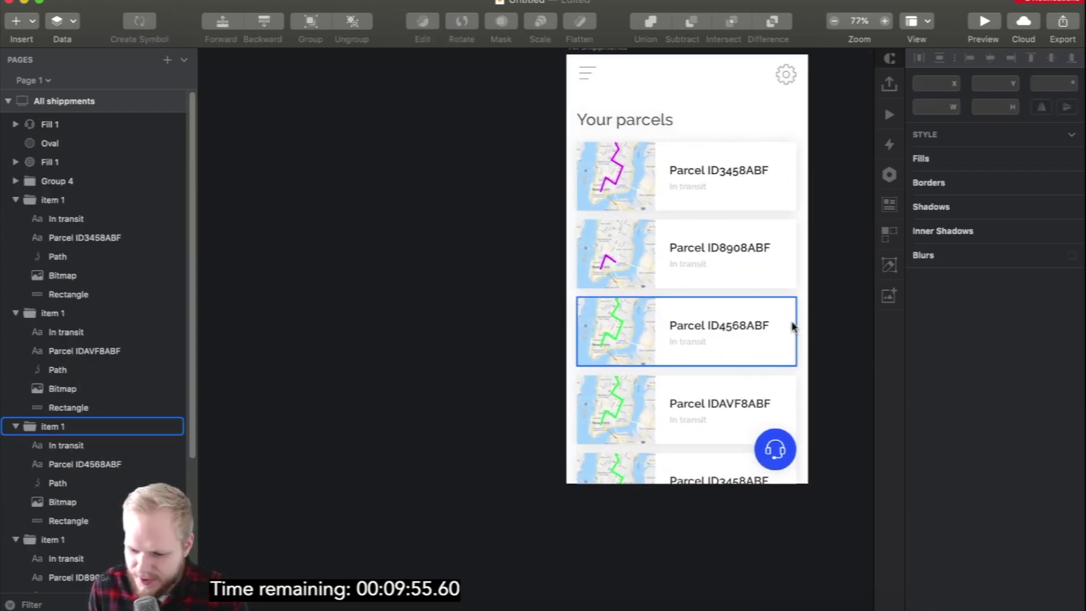
scroll(791, 326, "right", 3)
scroll(791, 326, "up", 2)
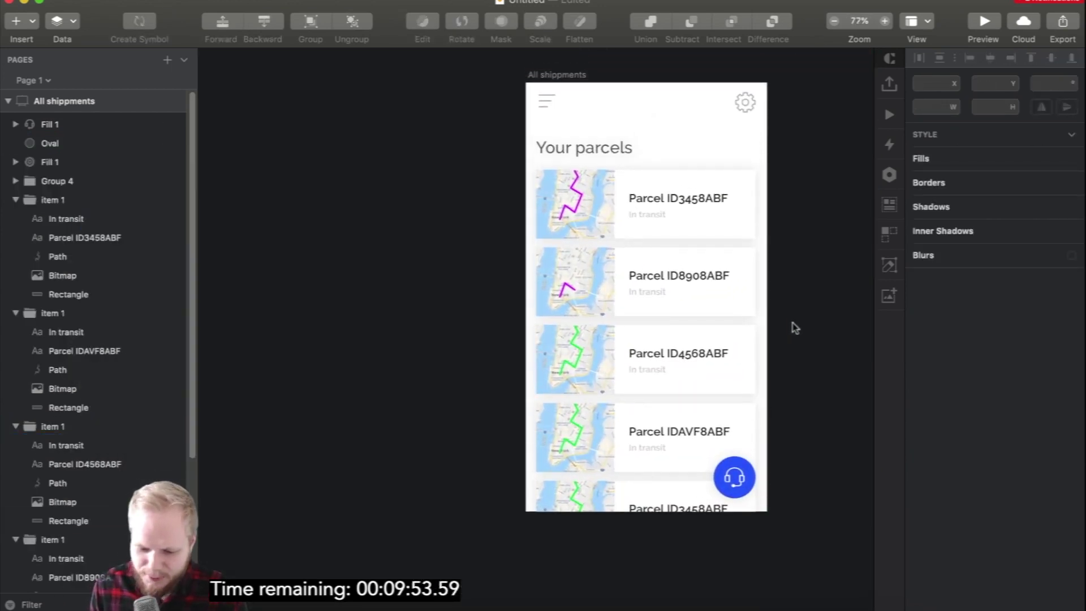
scroll(794, 327, "right", 4)
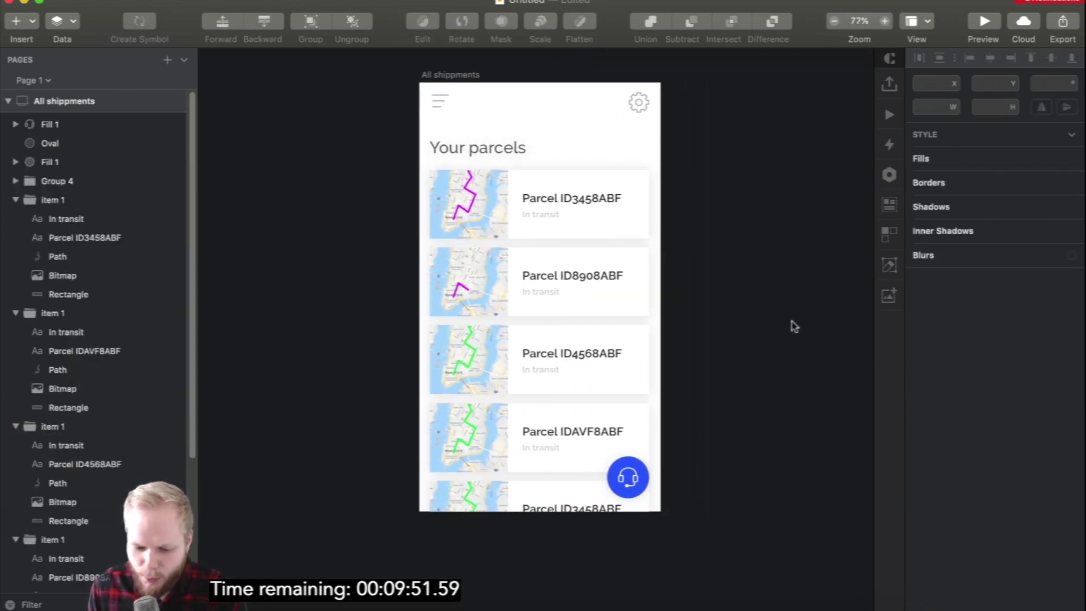
scroll(792, 321, "right", 3)
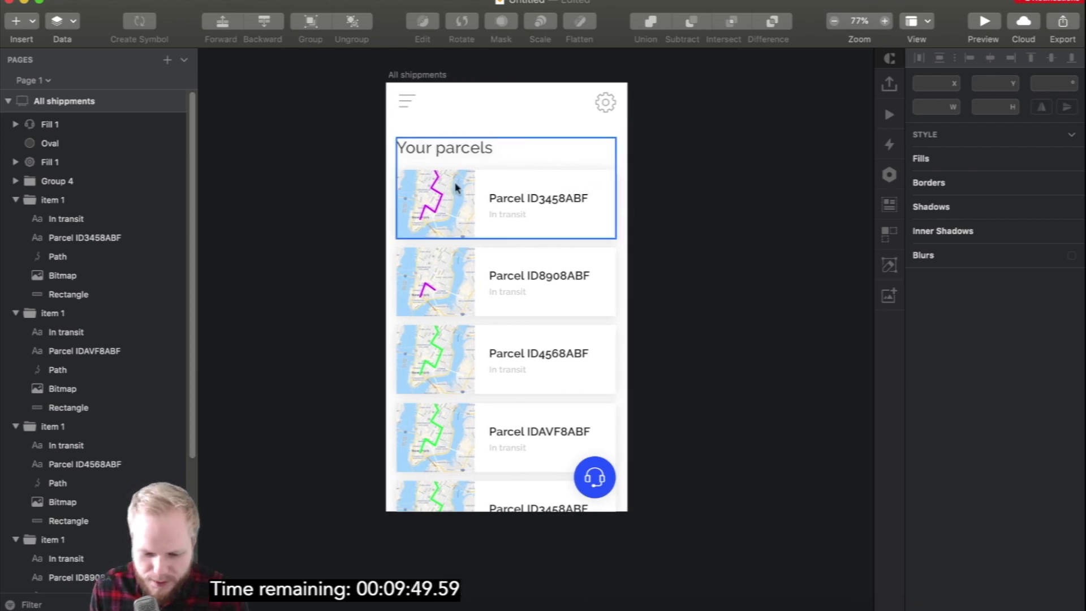
scroll(583, 360, "up", 1)
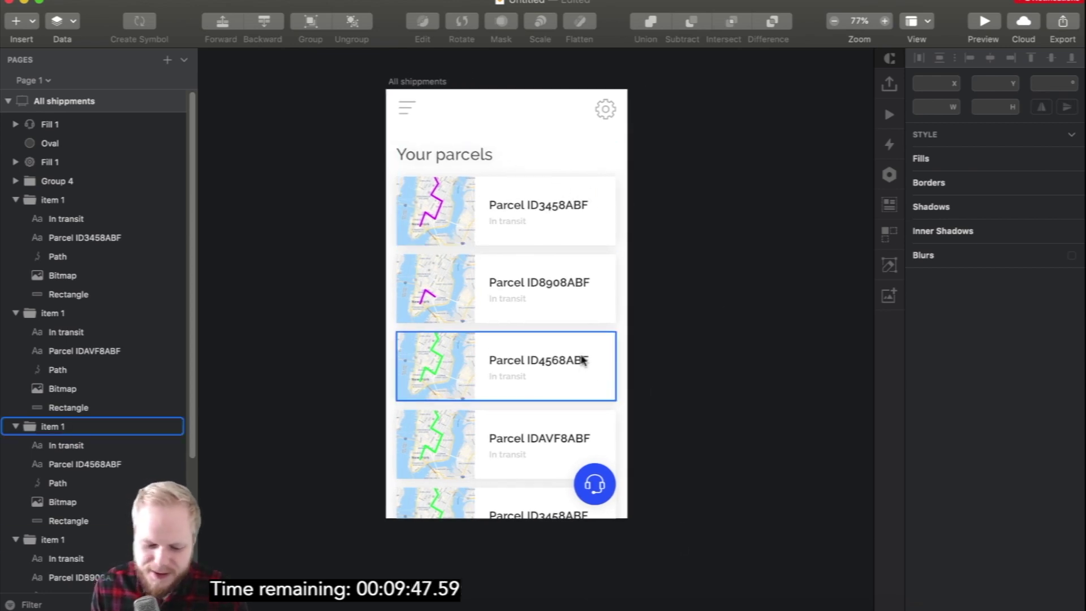
scroll(574, 355, "right", 1)
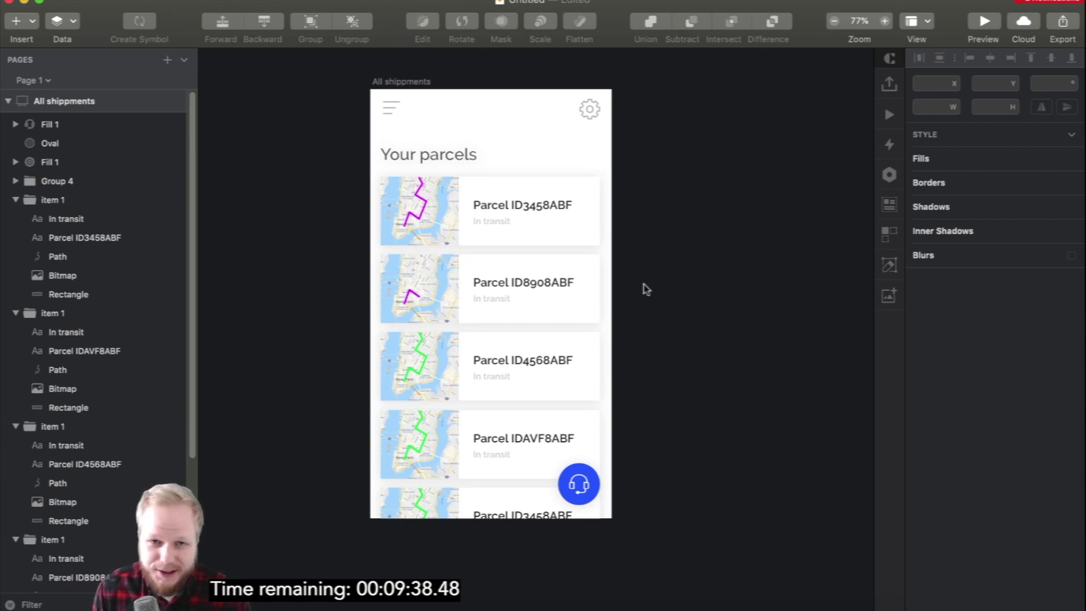
Duplicate All shipments to the right as Mapped item and hide its title and parcel cards.
left_click(406, 83)
left_click_drag(400, 85, 679, 83)
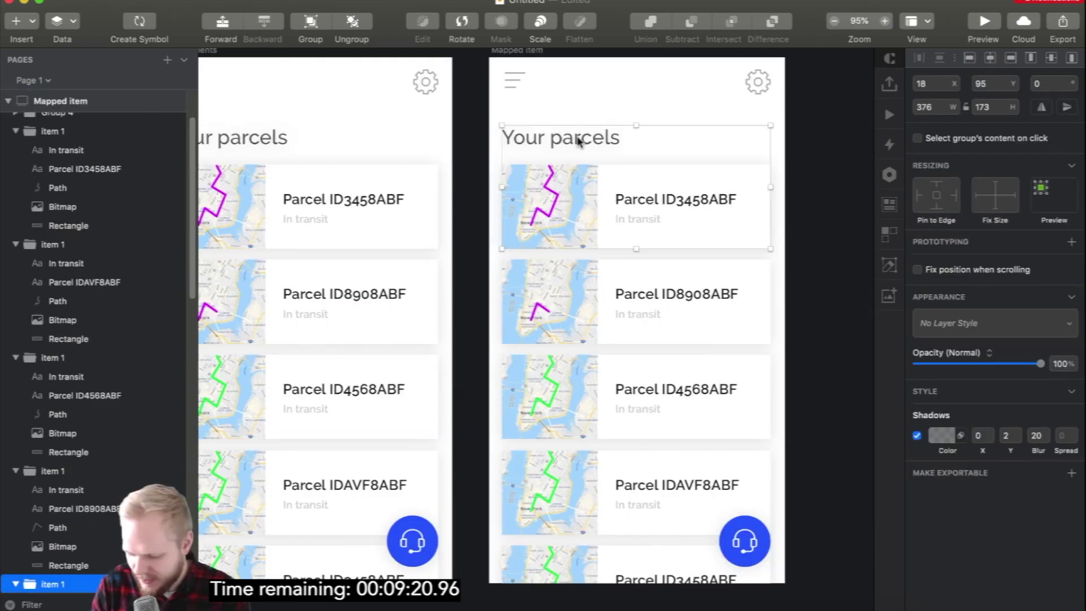
key("super+shift+h")
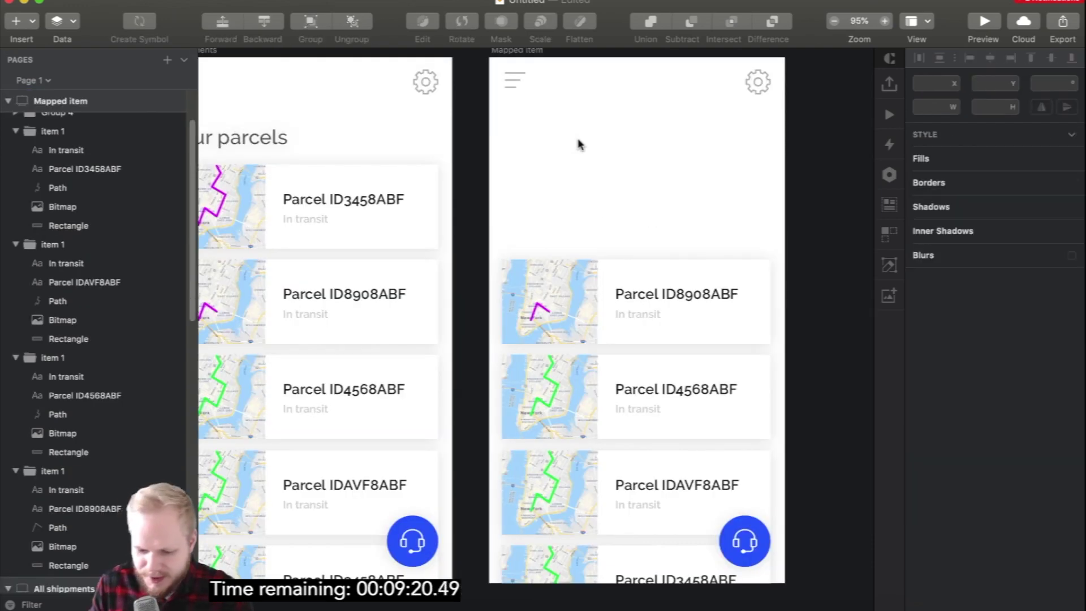
left_click(620, 291)
key("super+shift+h")
left_click(633, 396)
key("super+shift+h")
left_click(678, 486)
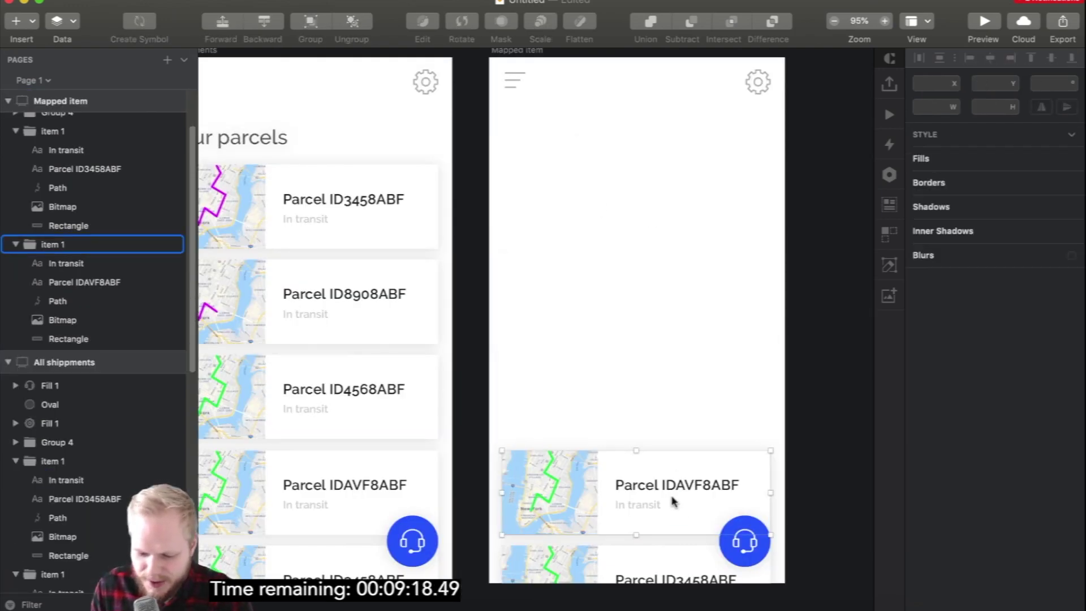
key("super+shift+h")
left_click(655, 562)
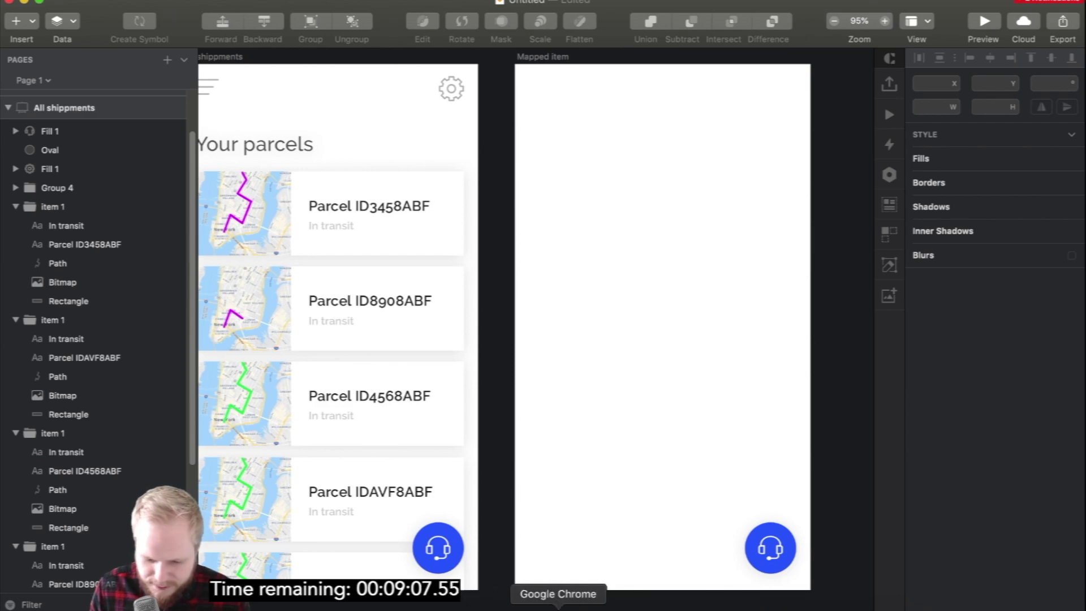
left_click(555, 604)
scroll(633, 274, "up", 5)
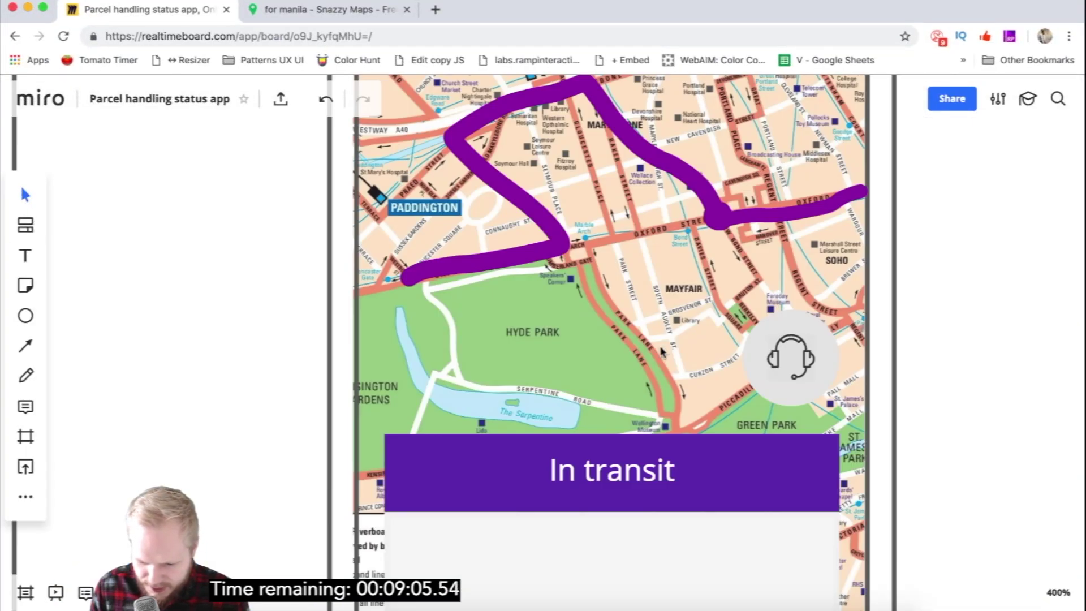
scroll(650, 300, "down", 8)
scroll(676, 329, "up", 3)
scroll(677, 329, "up", 4)
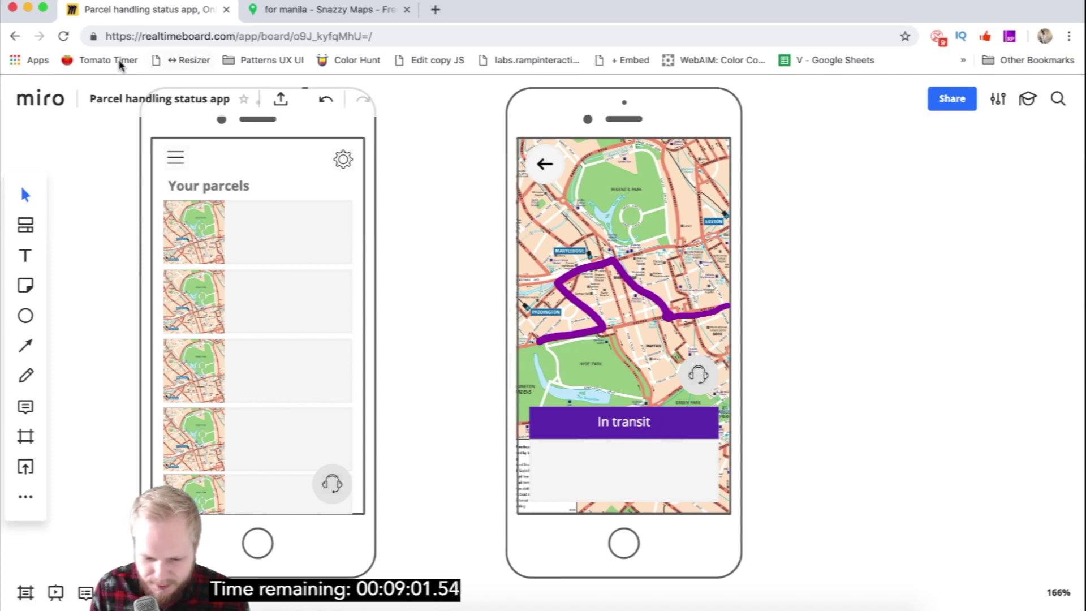
left_click(27, 9)
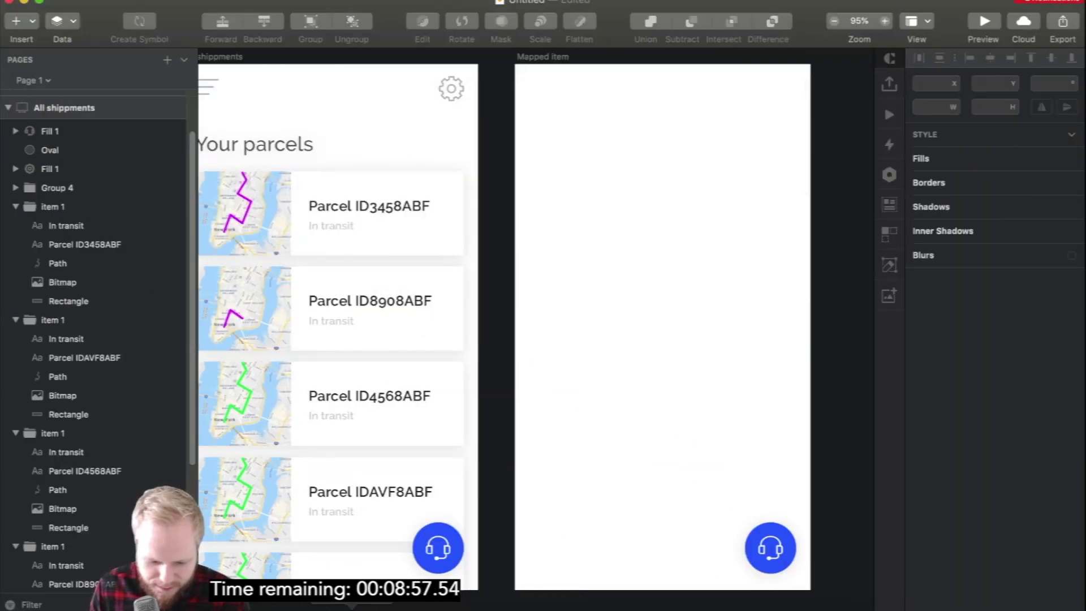
Drop a Noun Project 'back' arrow onto Mapped item, then delete it.
left_click(351, 610)
type("back")
key("Return")
scroll(359, 424, "down", 8)
scroll(324, 417, "up", 1)
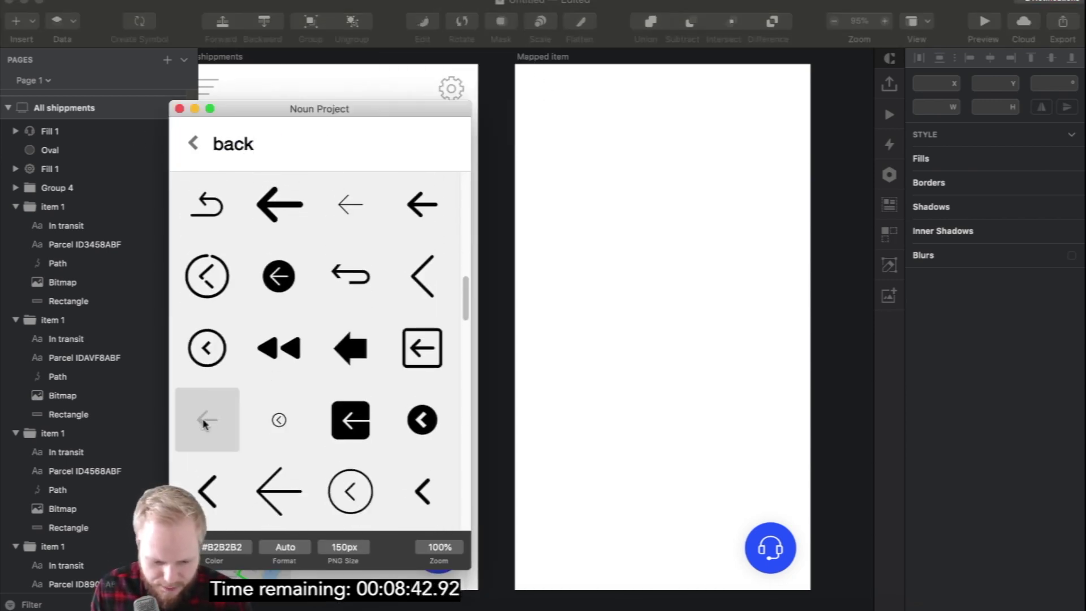
mouse_move(206, 416)
left_mouse_down()
mouse_move(560, 102)
mouse_move(543, 88)
left_mouse_up()
left_click(552, 92)
left_click(557, 98)
scroll(526, 85, "up", 5)
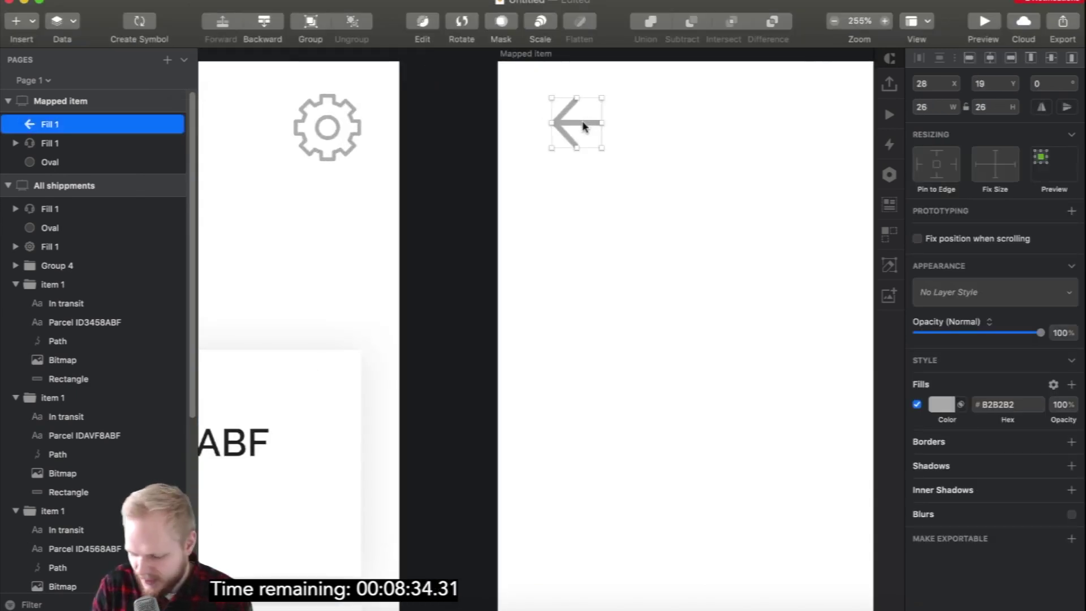
key("Delete")
Place a different thin back arrow at Mapped item's top-left.
left_click(353, 610)
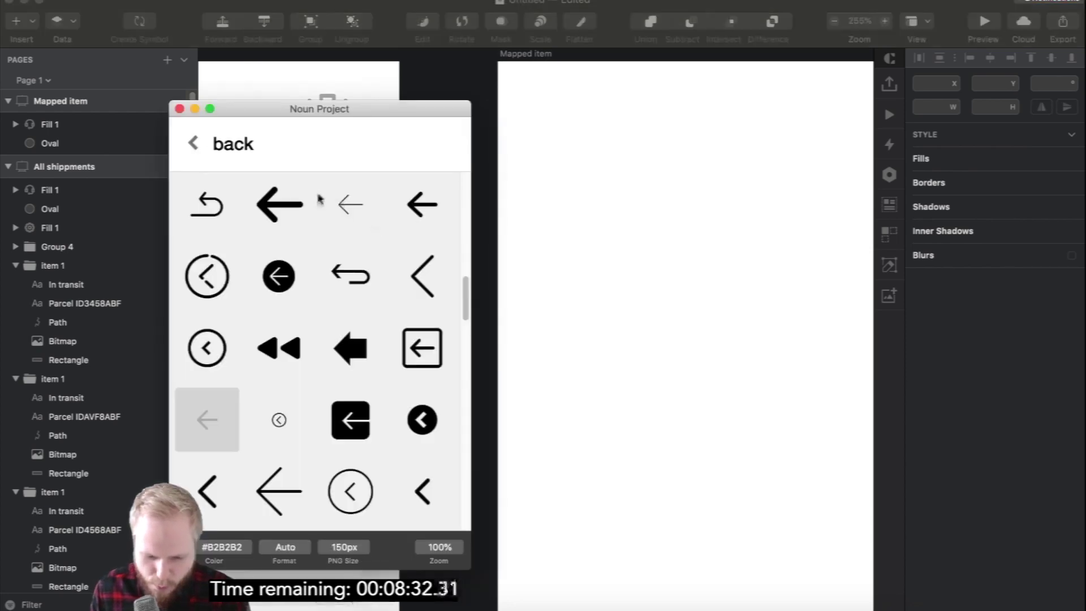
scroll(298, 372, "down", 7)
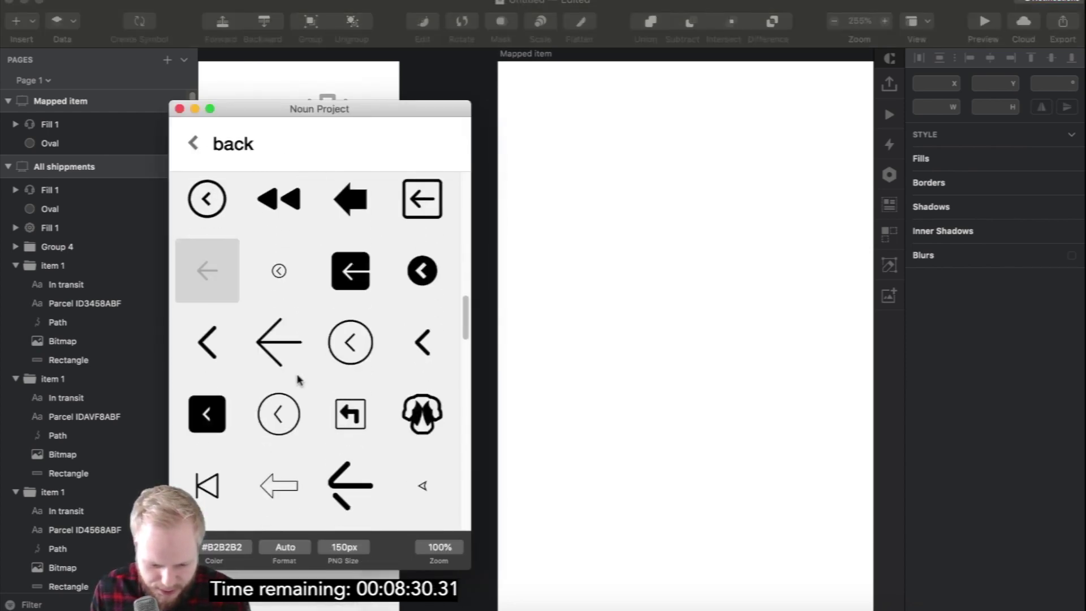
scroll(314, 352, "down", 10)
left_click_drag(465, 427, 465, 212)
left_click_drag(281, 387, 546, 107)
left_click(589, 111)
left_click(628, 289)
scroll(629, 289, "down", 5)
Shorten the back arrow's shaft by editing its points.
scroll(635, 231, "up", 10)
double_click(509, 237)
left_click_drag(570, 237, 538, 238)
left_click(671, 239)
Paste an enlarged copy of the first parcel's map onto Mapped item, behind its other layers.
scroll(672, 240, "down", 10)
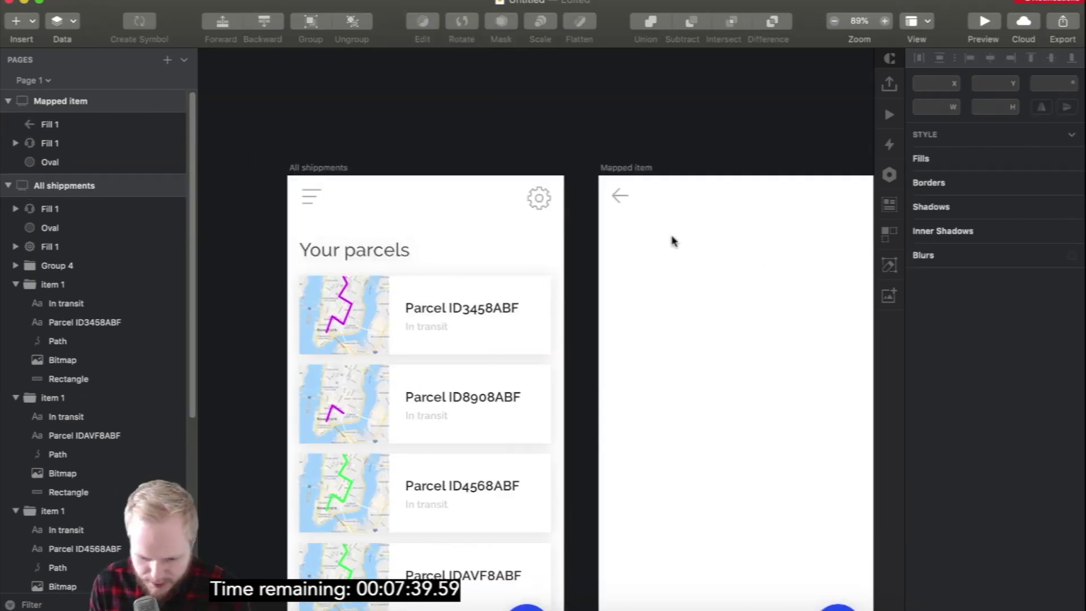
scroll(679, 241, "right", 2)
scroll(679, 241, "down", 1)
scroll(678, 242, "down", 3)
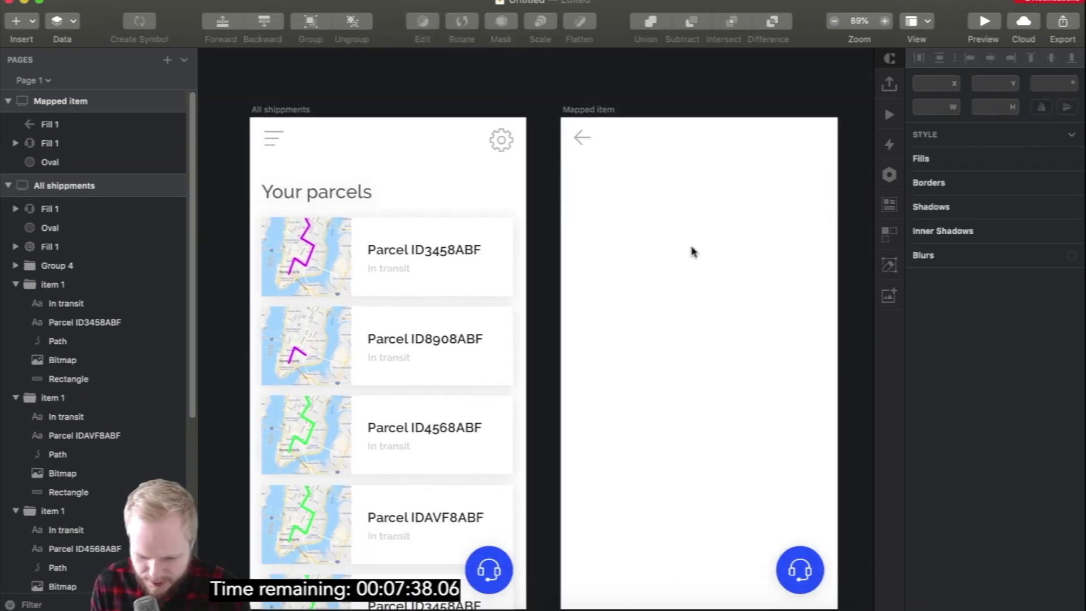
double_click(331, 287)
key("super+c")
key("super+v")
left_click_drag(348, 271, 885, 428)
left_click_drag(786, 345, 737, 337)
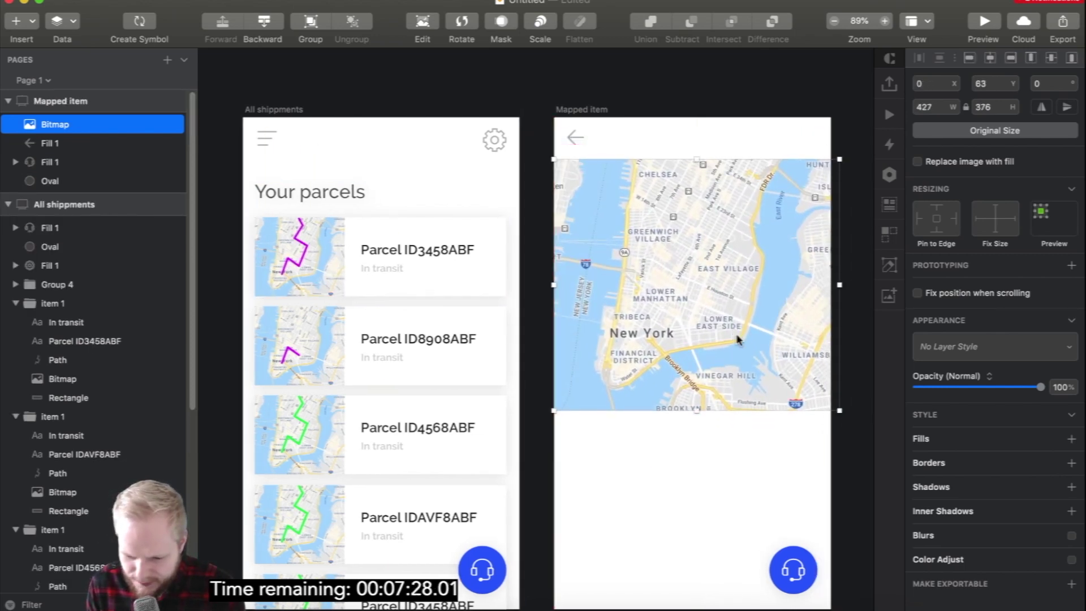
scroll(738, 340, "down", 1)
left_click_drag(839, 403, 981, 591)
left_click_drag(55, 124, 55, 191)
scroll(469, 226, "left", 1)
left_click(469, 227)
Copy the Parcel ID3458ABF and In transit texts with their white card onto the map.
double_click(334, 206)
left_click(315, 225, "shift")
left_click(368, 187, "shift")
key("super+c")
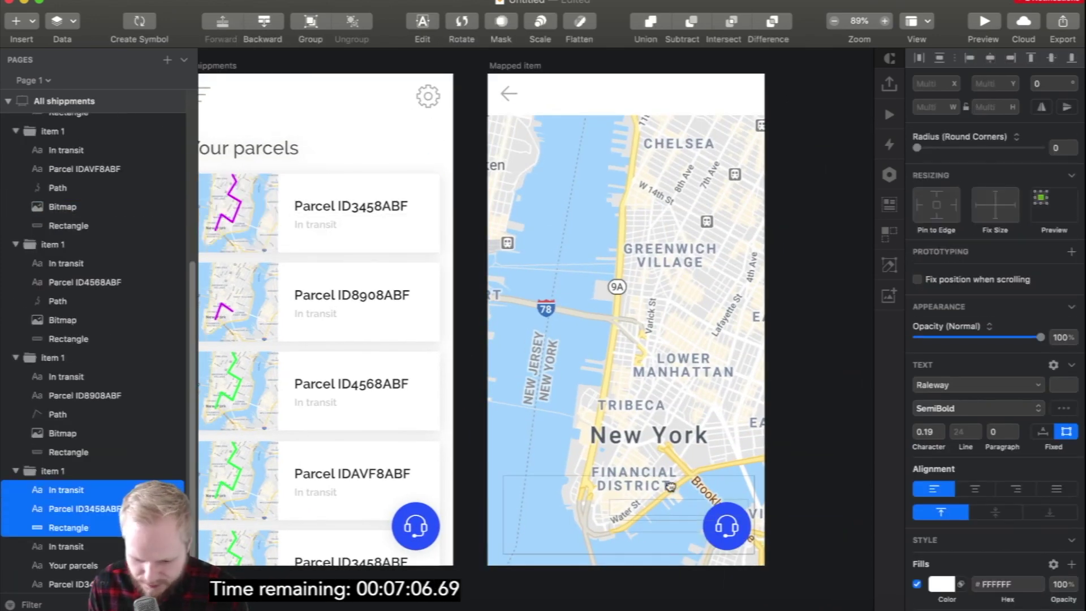
scroll(668, 339, "down", 1)
key("super+v")
left_click_drag(77, 557, 62, 115)
left_click(331, 158)
key("super+v")
left_click(298, 192)
left_click(310, 177, "shift")
left_click(362, 153, "shift")
left_click_drag(68, 441, 79, 114)
left_click_drag(481, 435, 501, 454)
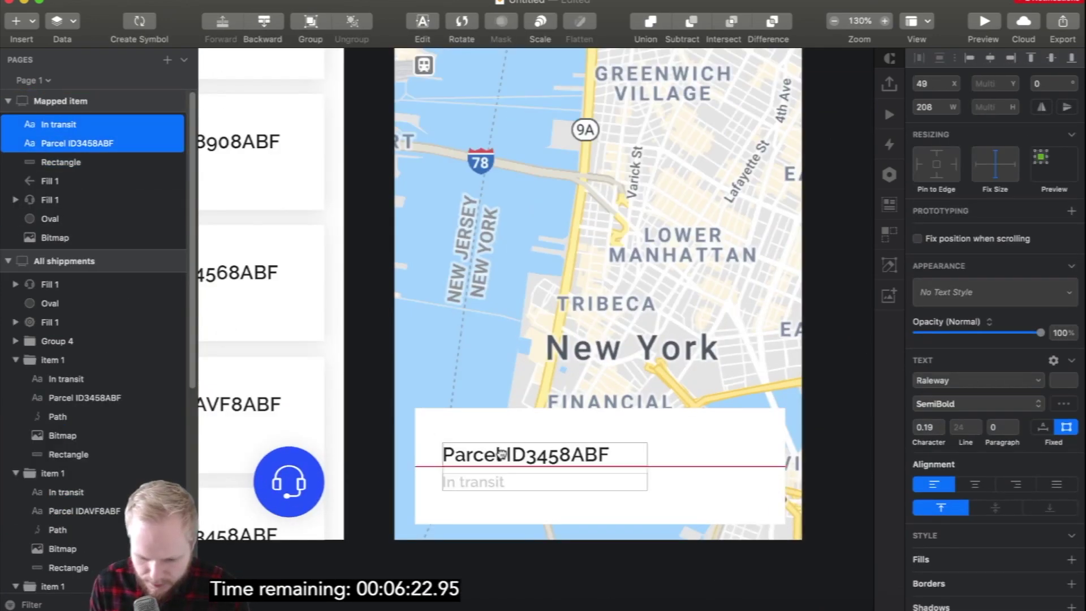
Bring the blue headset button in front of the parcel card, positioned at the card's right.
left_click(730, 435)
right_click(745, 416)
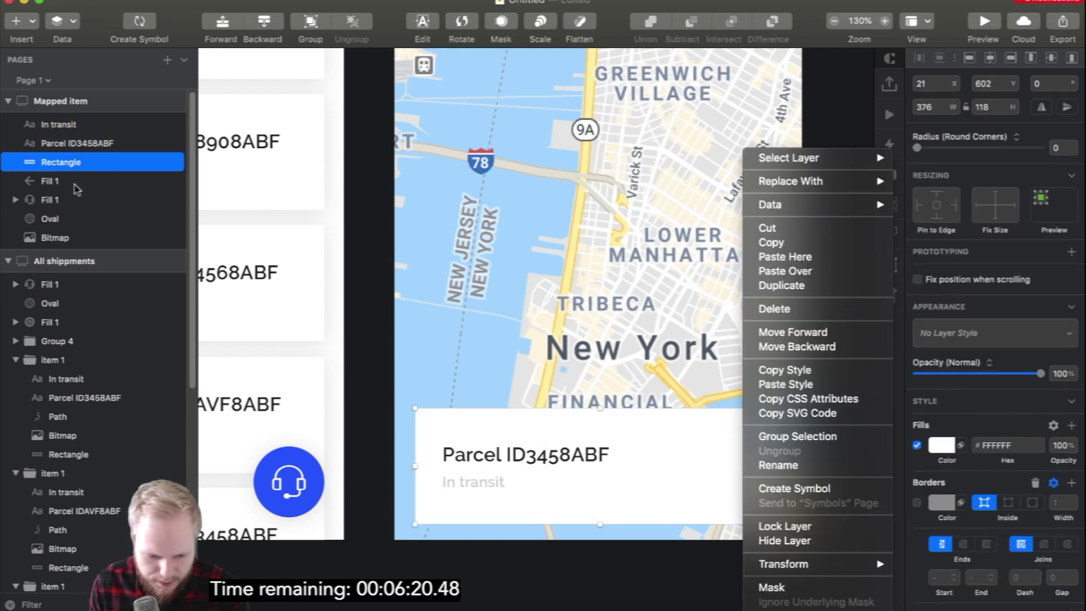
left_click(51, 199)
left_click(51, 199)
left_click(49, 220, "shift")
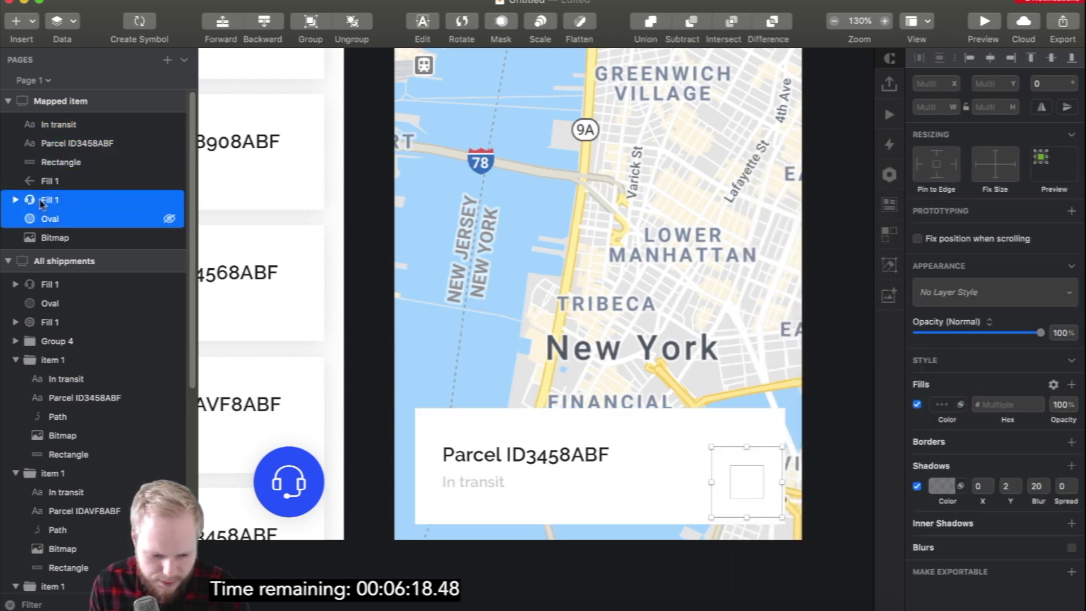
left_click_drag(46, 154, 45, 152)
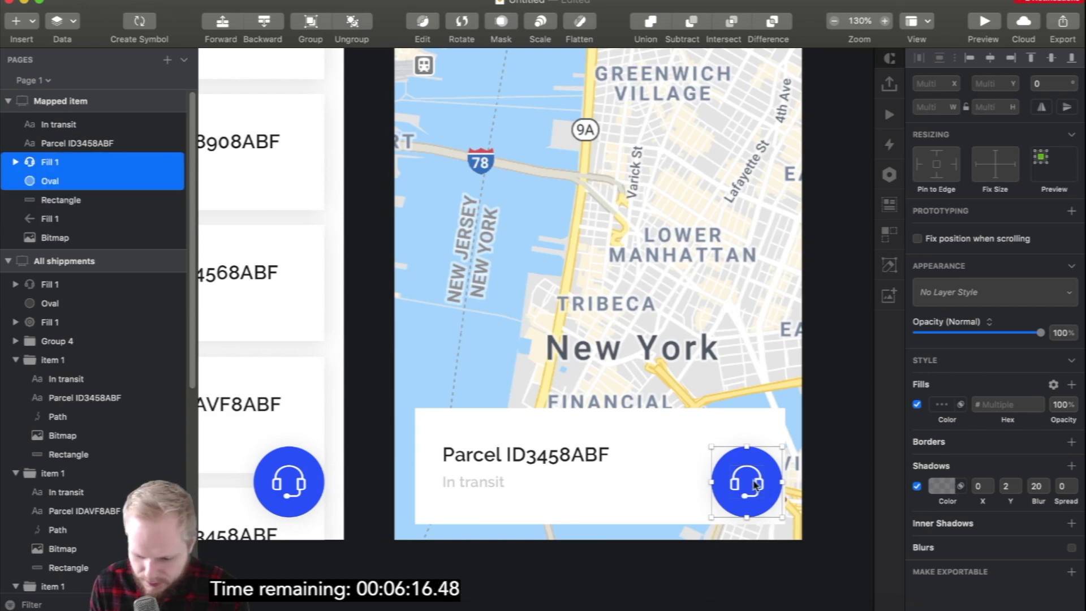
left_click_drag(756, 482, 739, 465)
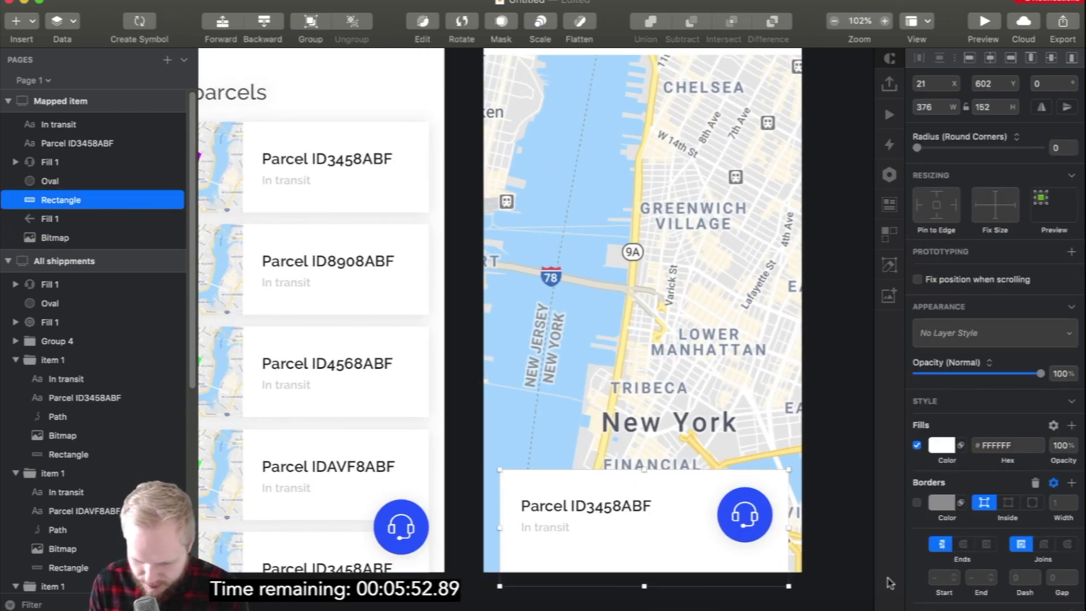
left_click(858, 523)
scroll(855, 514, "down", 2)
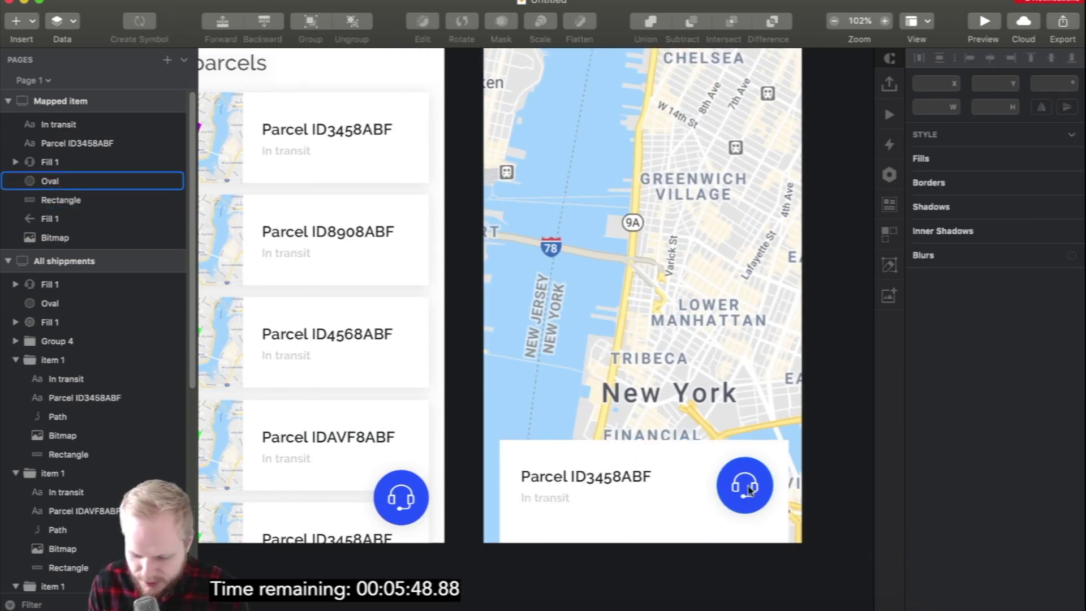
left_click(761, 475)
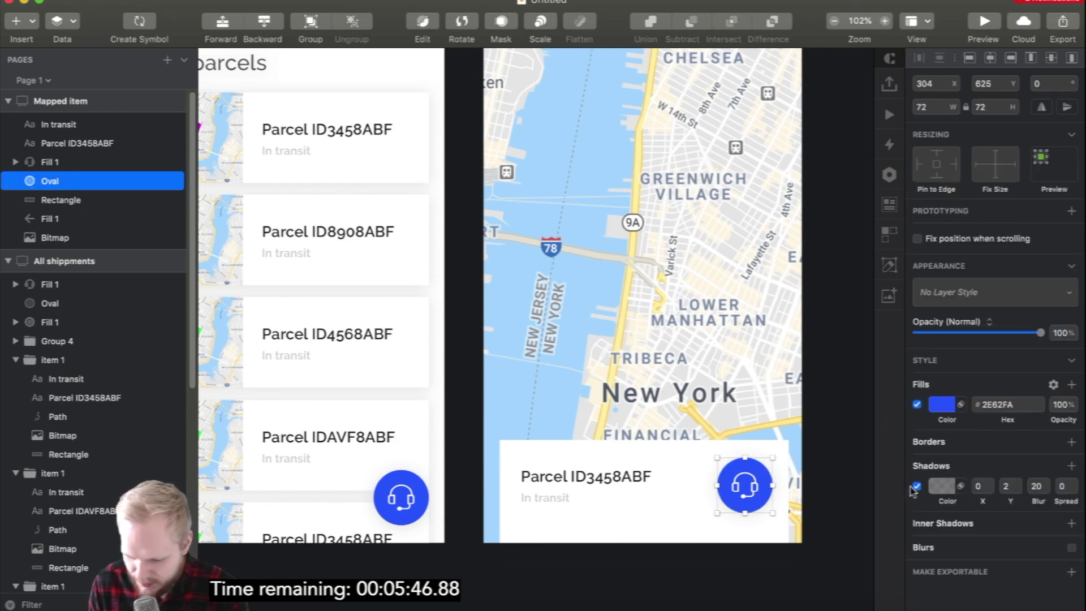
left_click(846, 498)
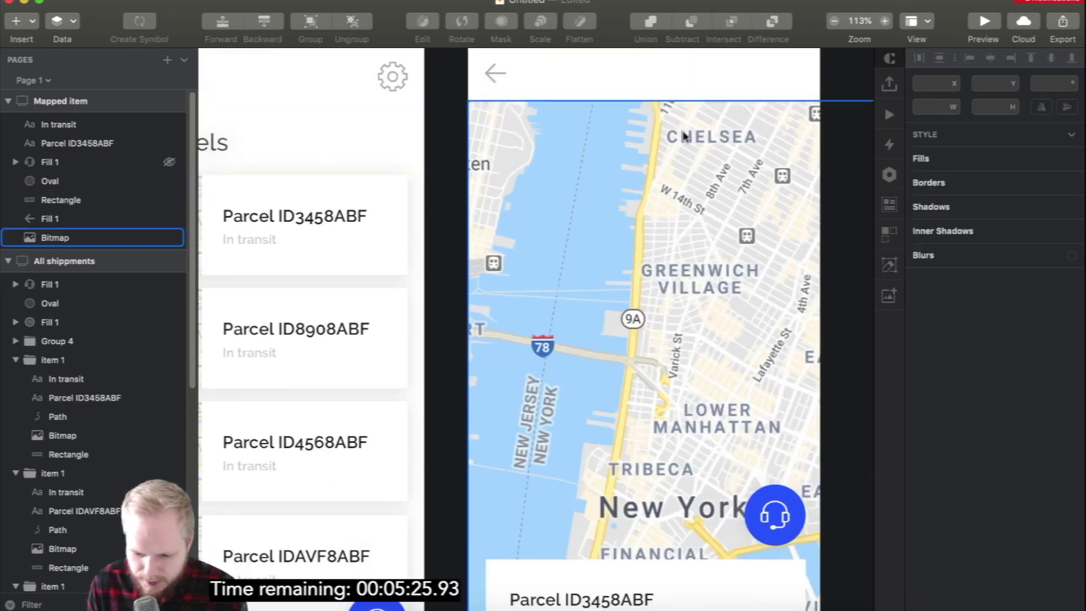
Enlarge the map to 857×754 so it covers the screen from the top.
left_click(683, 136)
scroll(619, 118, "up", 1)
left_click_drag(470, 115, 414, 56)
Give the map screen's back arrow a dark grey #484848 fill.
scroll(672, 293, "down", 1)
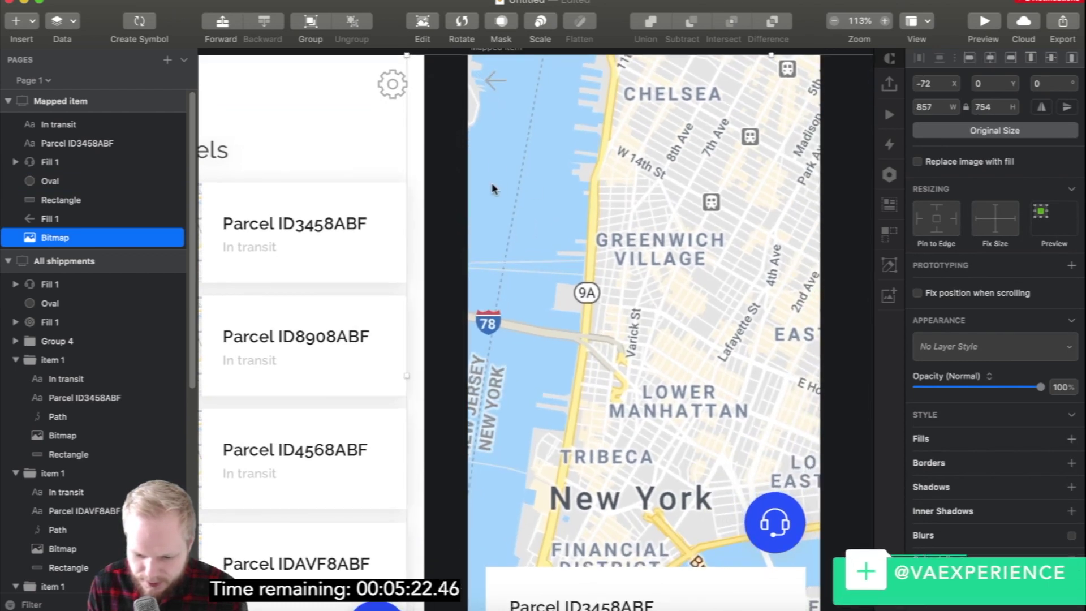
left_click(438, 182)
scroll(467, 151, "up", 2)
left_click(492, 100)
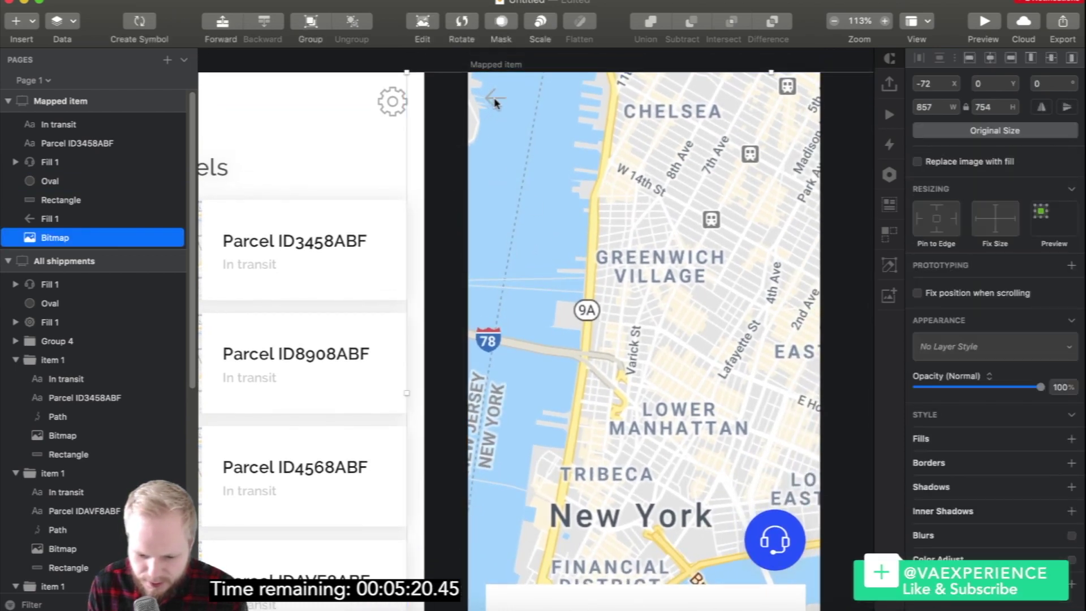
left_click(495, 99)
left_click(941, 404)
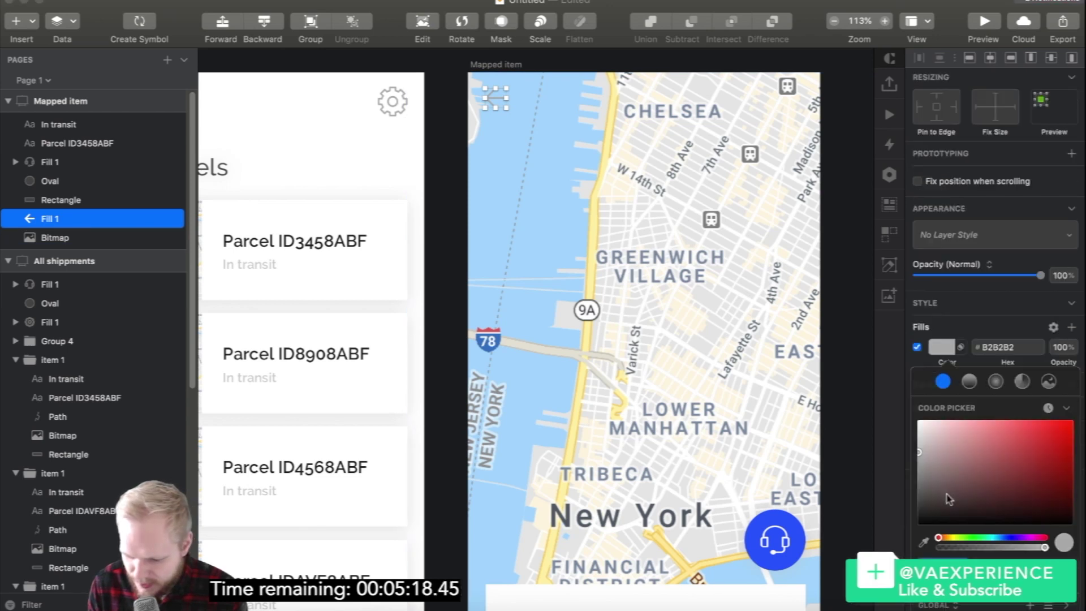
left_click(918, 422)
left_click(915, 524)
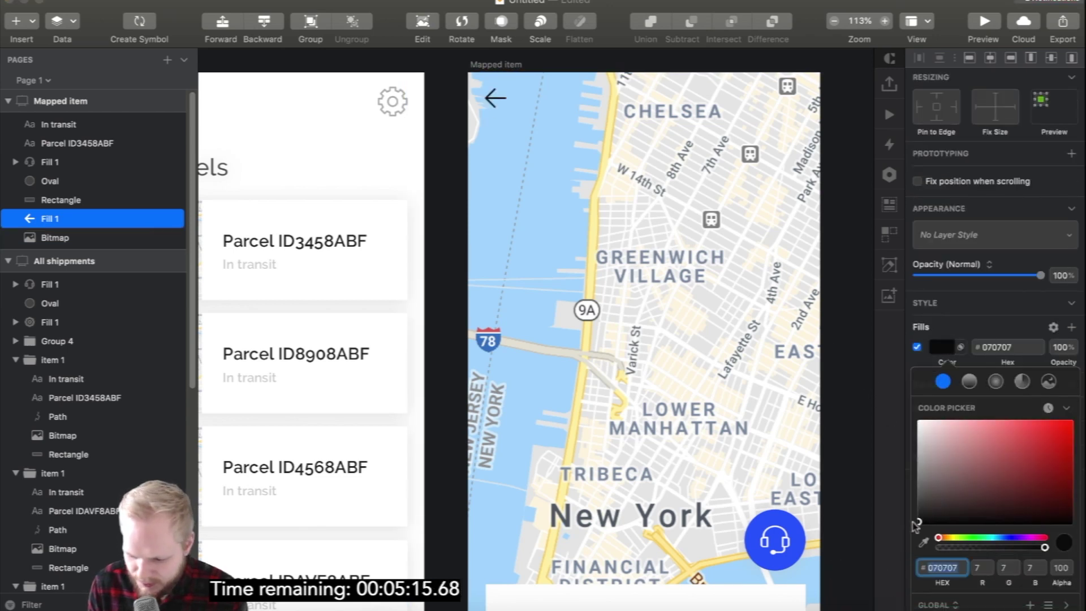
left_click_drag(905, 505, 903, 493)
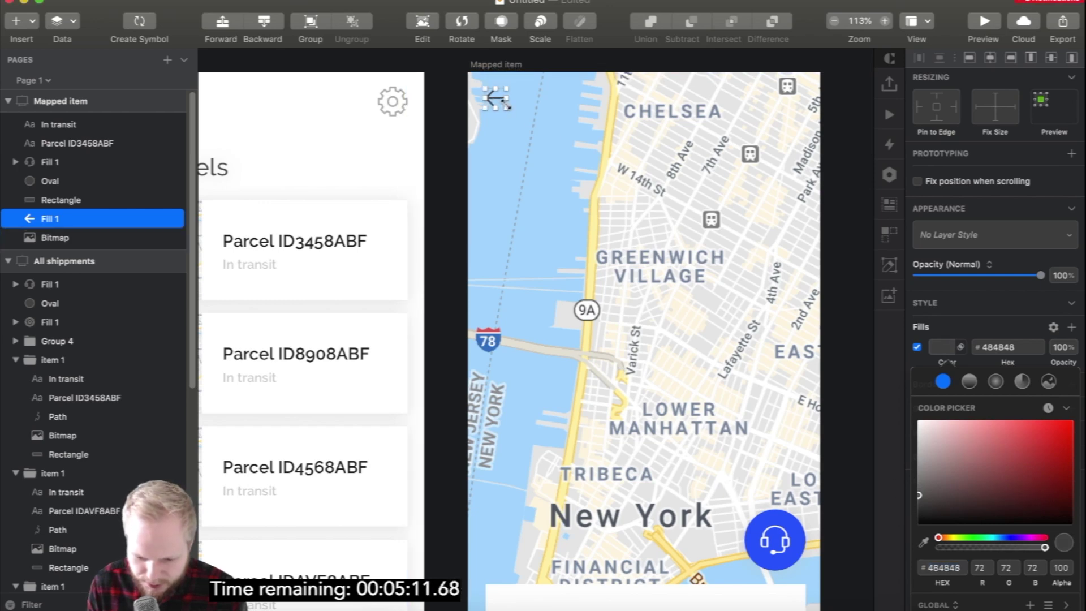
Resize the back arrow to 29 × 27.
left_click_drag(507, 105, 500, 103)
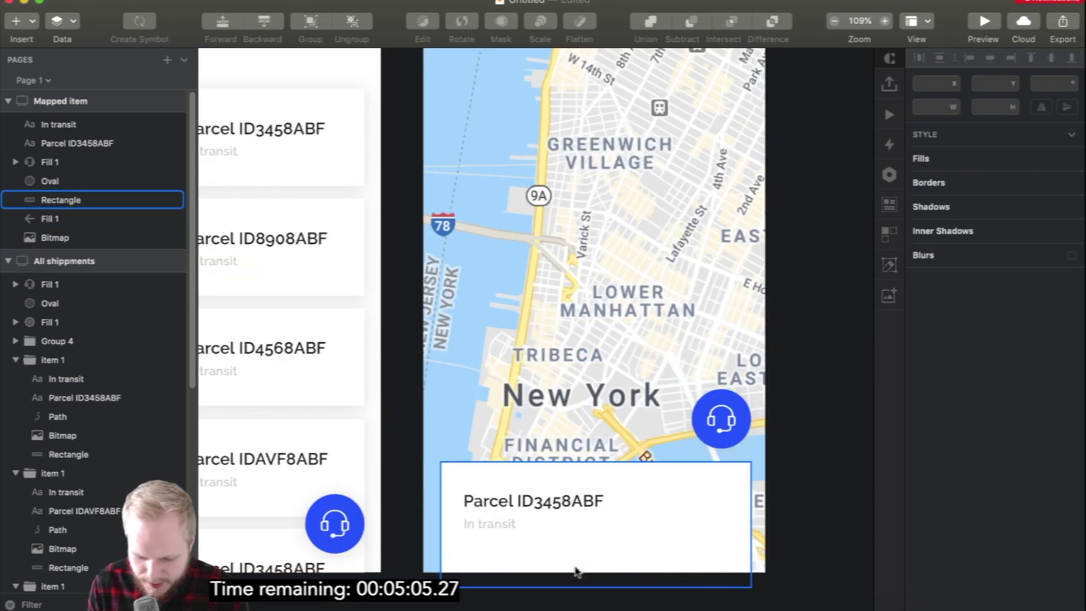
scroll(671, 577, "down", 2)
scroll(616, 574, "up", 4)
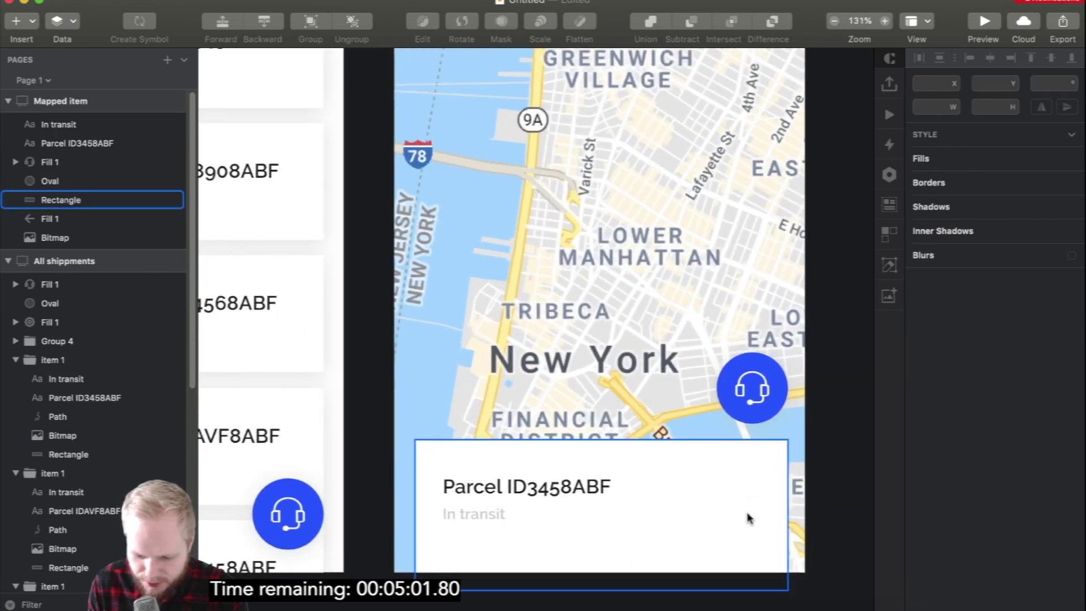
Draw a vector route from near Tribeca north through Lower Manhattan to the top right.
scroll(672, 552, "down", 5)
left_click(17, 21)
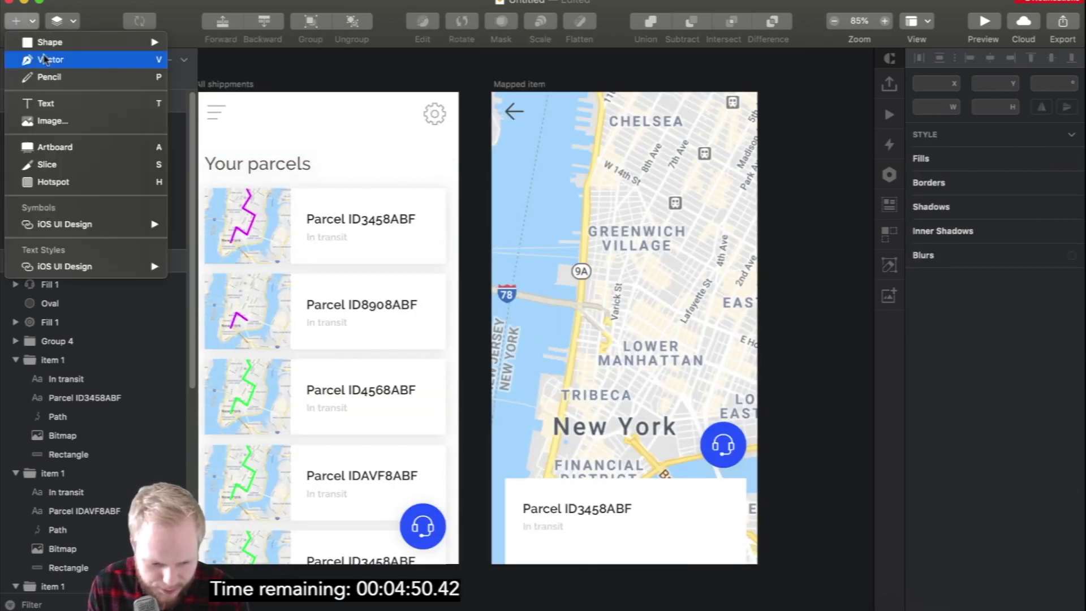
left_click(51, 60)
scroll(670, 343, "down", 2)
scroll(670, 343, "up", 5)
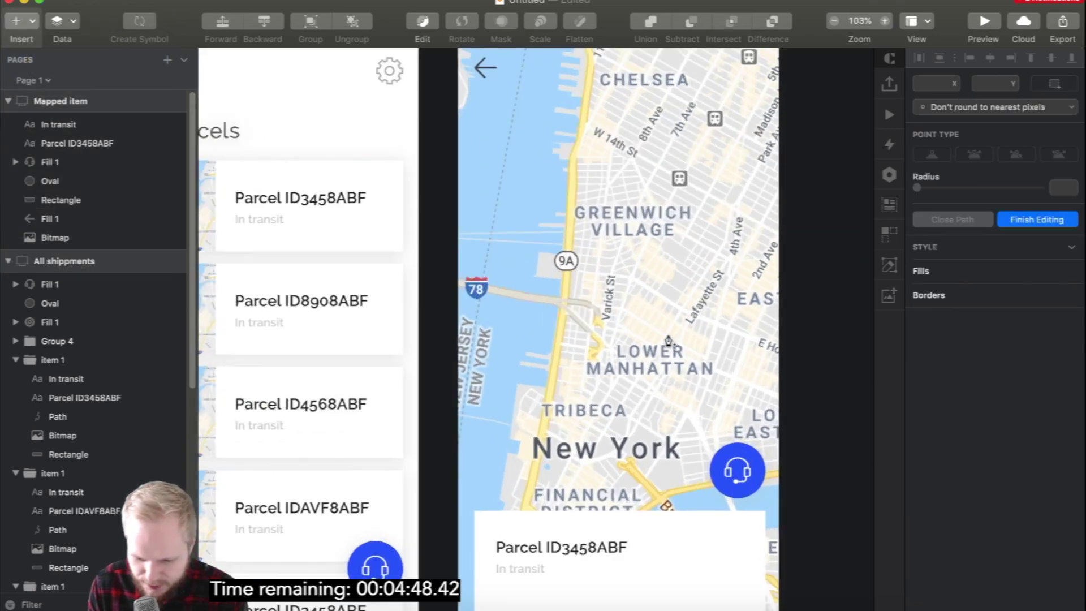
scroll(671, 342, "up", 3)
left_click(583, 460)
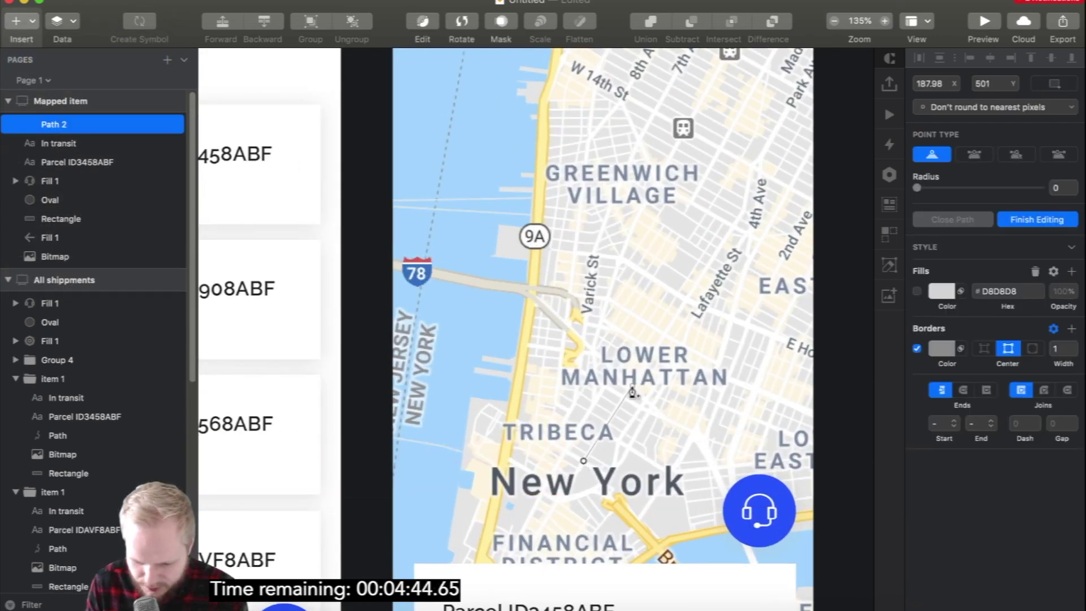
left_click(631, 385)
left_click(658, 347)
left_click(728, 340)
left_click(755, 233)
left_click(758, 154)
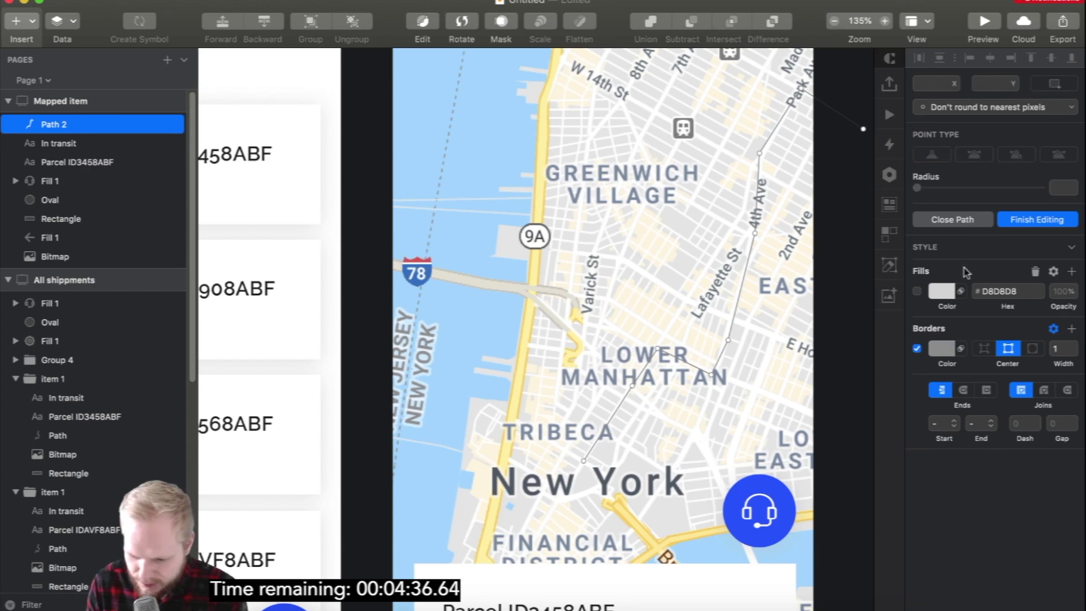
left_click(941, 348)
Make the route line magenta with a border width of 4.
left_click(1001, 537)
left_click(1062, 460)
type("4")
scroll(615, 441, "up", 5)
Draw a small oval at the route's start and fill it magenta.
key("o")
left_click_drag(595, 404, 624, 432)
left_click(942, 347)
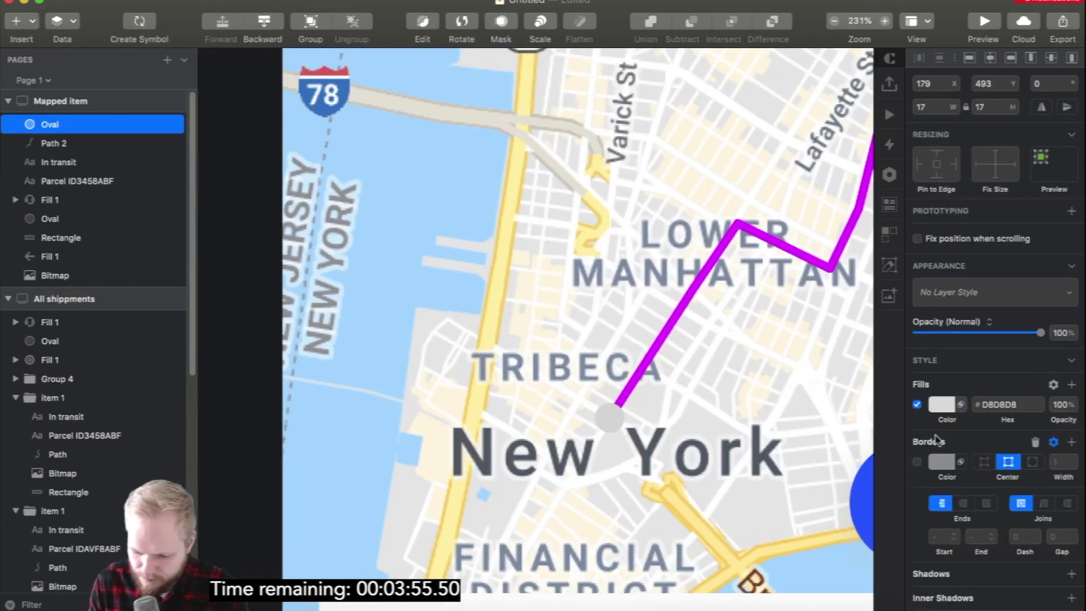
left_click(923, 541)
left_click(625, 393)
scroll(612, 451, "down", 5)
left_click(728, 292)
left_click(773, 162)
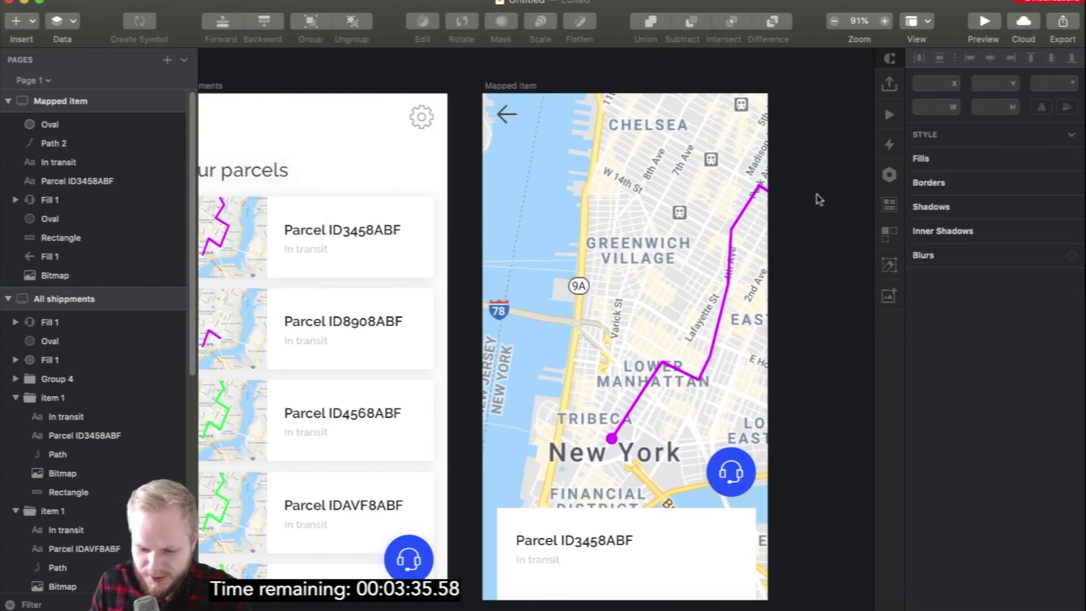
Draw a borderless black (#000000) bar across the top of the map screen.
left_click(506, 116)
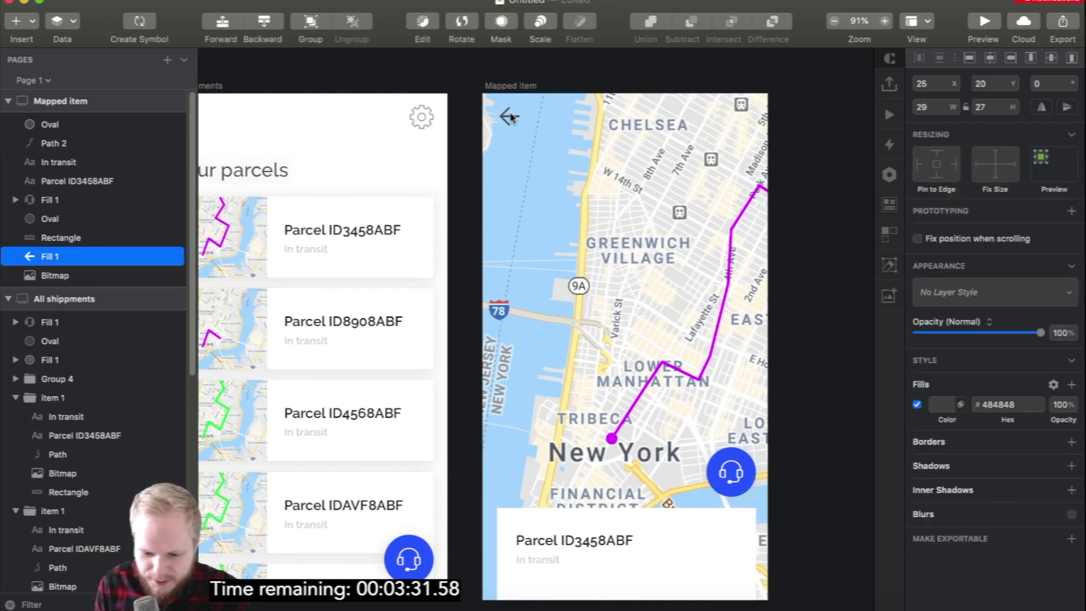
left_click(814, 196)
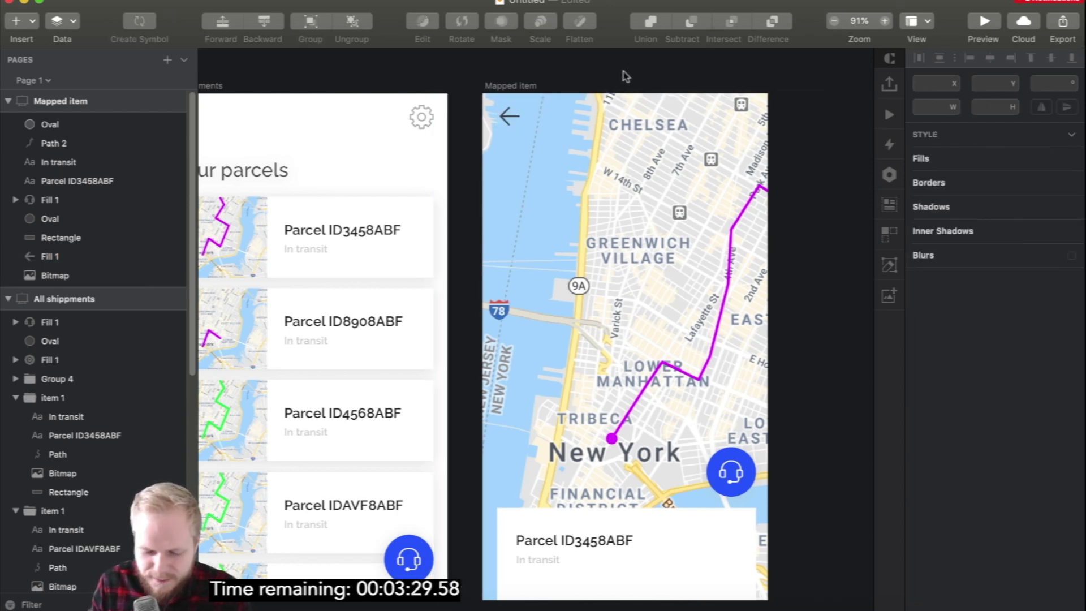
key("r")
left_click_drag(482, 93, 767, 139)
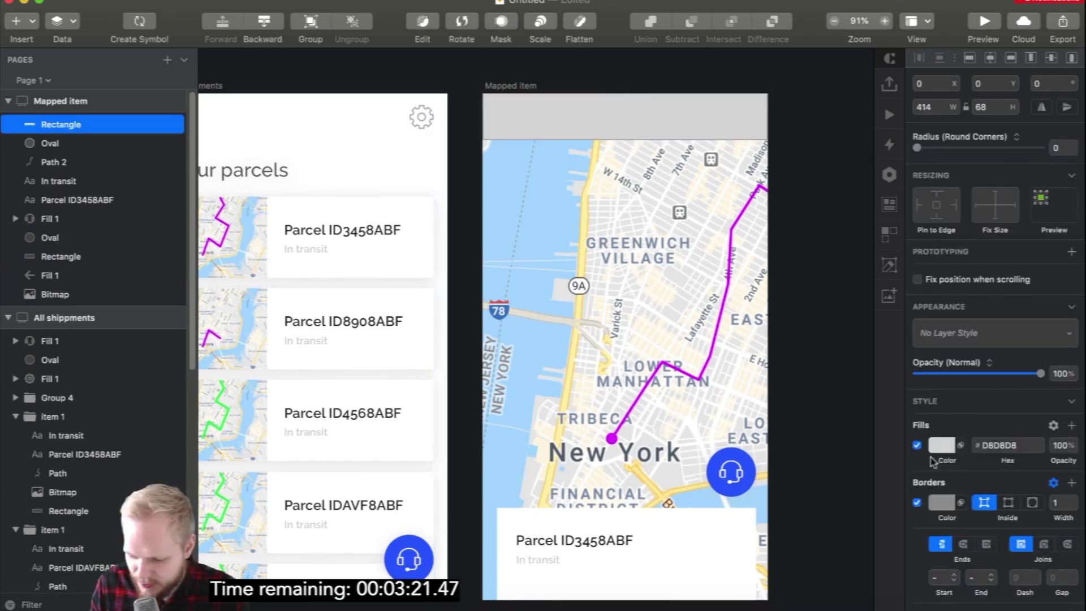
left_click(917, 502)
left_click(937, 445)
type("000000")
key("Return")
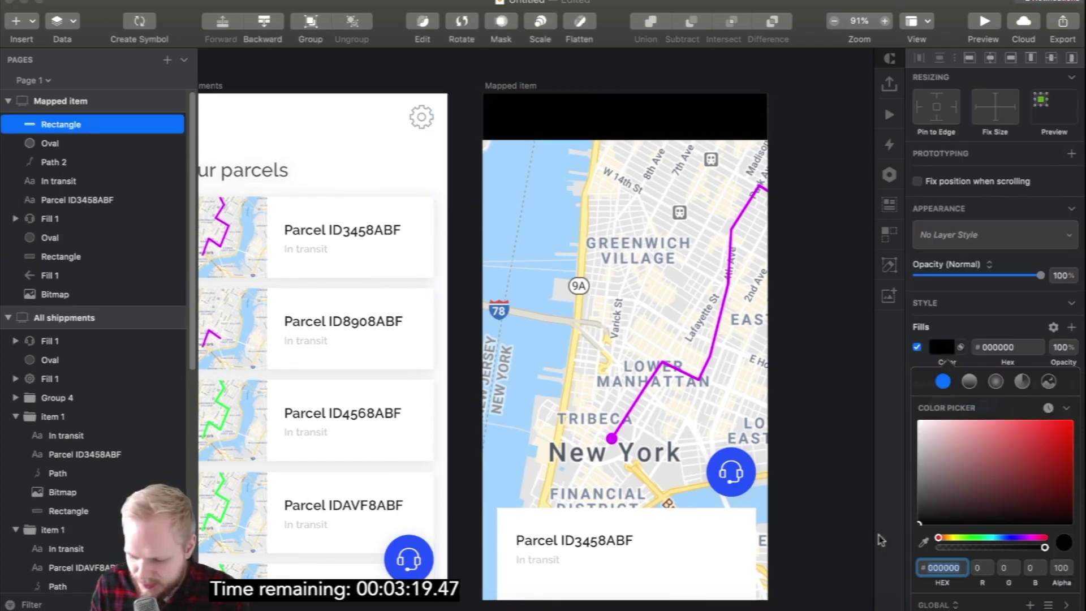
left_click_drag(628, 92, 624, 82)
left_click(955, 335)
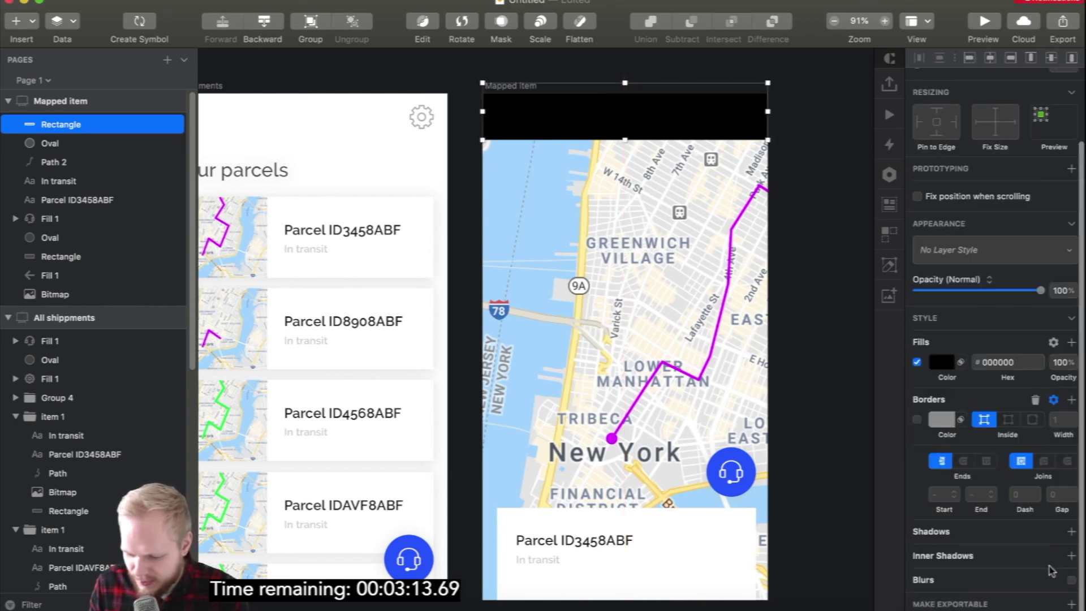
Blur the bar with Gaussian Blur about 40 and place it beneath the back arrow.
left_click(1070, 580)
scroll(948, 590, "down", 1)
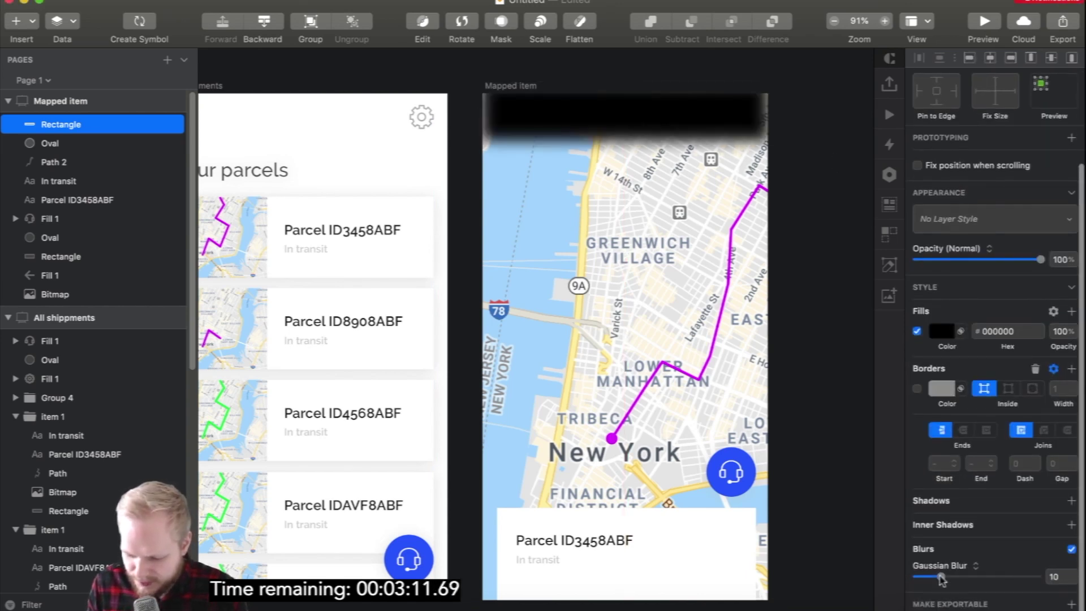
left_click_drag(940, 578, 1014, 580)
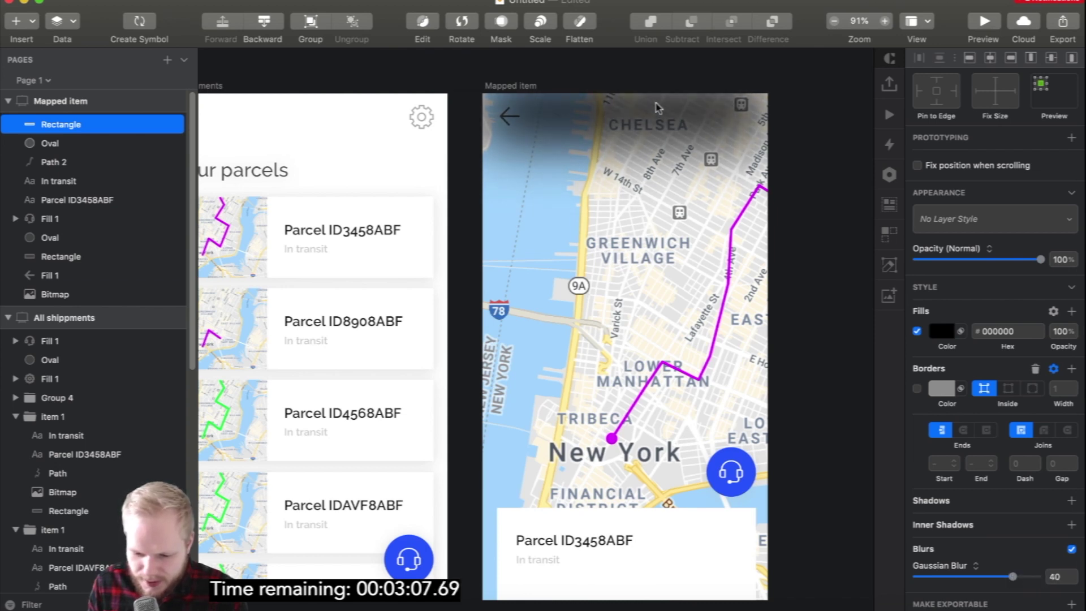
left_click_drag(655, 103, 625, 92)
left_click_drag(742, 94, 796, 95)
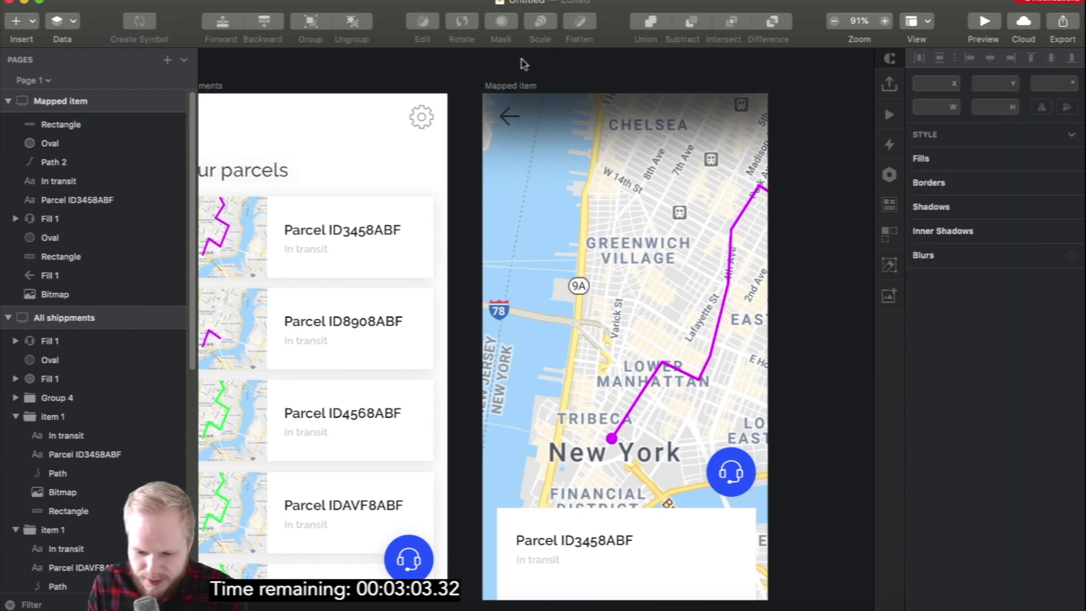
left_click_drag(657, 107, 650, 109)
left_click_drag(61, 125, 16, 286)
Make the back arrow white, widen the blurred bar and lower its opacity to about 60%.
left_click(50, 256)
left_click(616, 107)
left_click_drag(806, 97, 866, 97)
left_click_drag(415, 98, 369, 97)
left_click_drag(1041, 374, 989, 374)
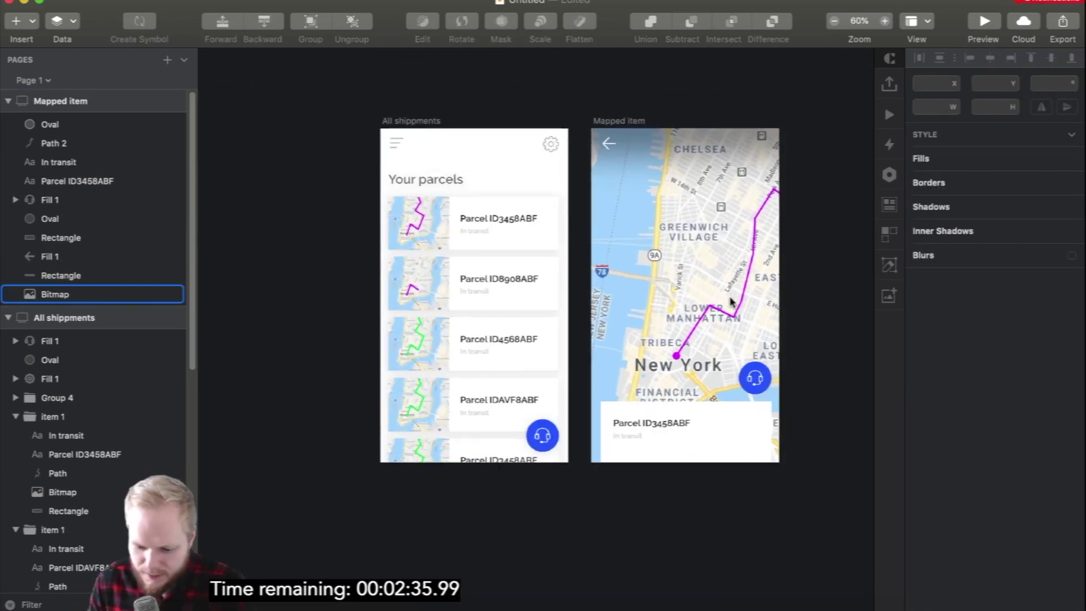
Check the In transit text style on the parcel list.
scroll(712, 465, "up", 5)
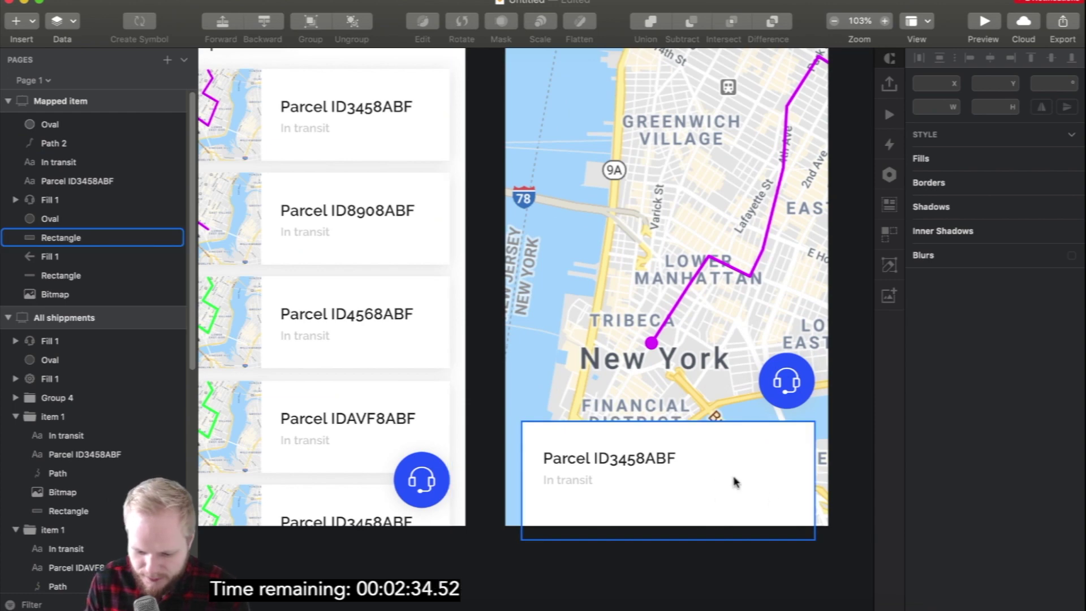
scroll(718, 497, "down", 3)
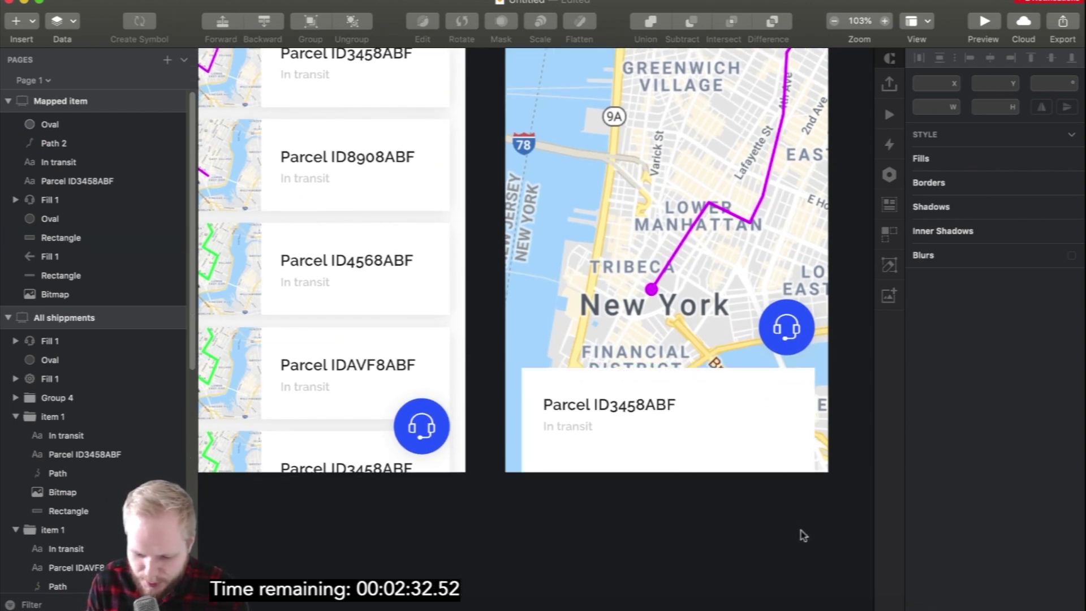
scroll(843, 477, "up", 2)
scroll(843, 477, "up", 5)
scroll(523, 386, "up", 3)
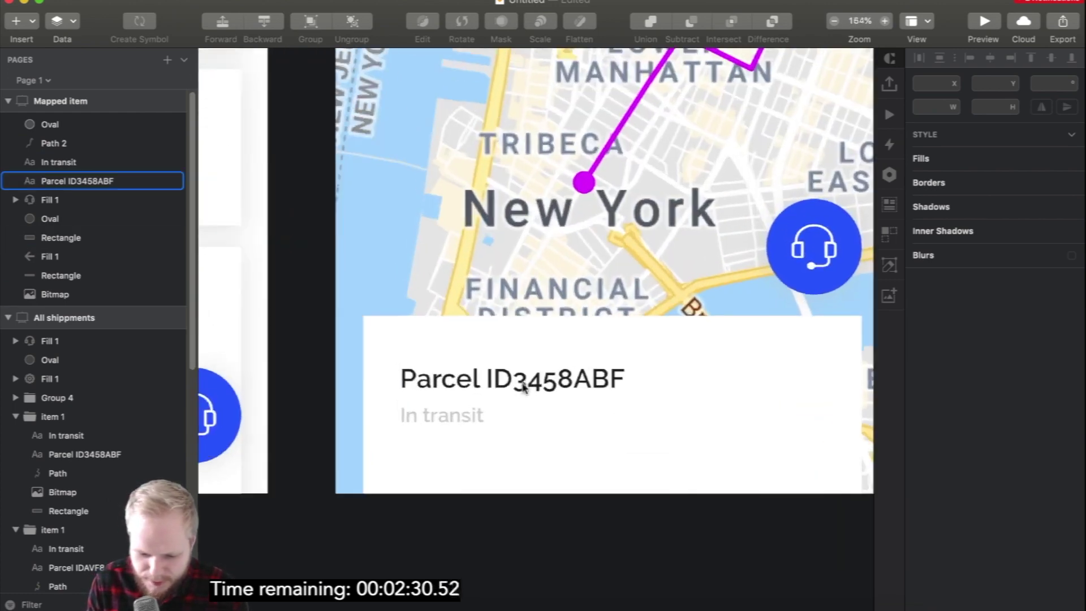
scroll(523, 387, "down", 2)
left_click(433, 416)
scroll(672, 481, "left", 3)
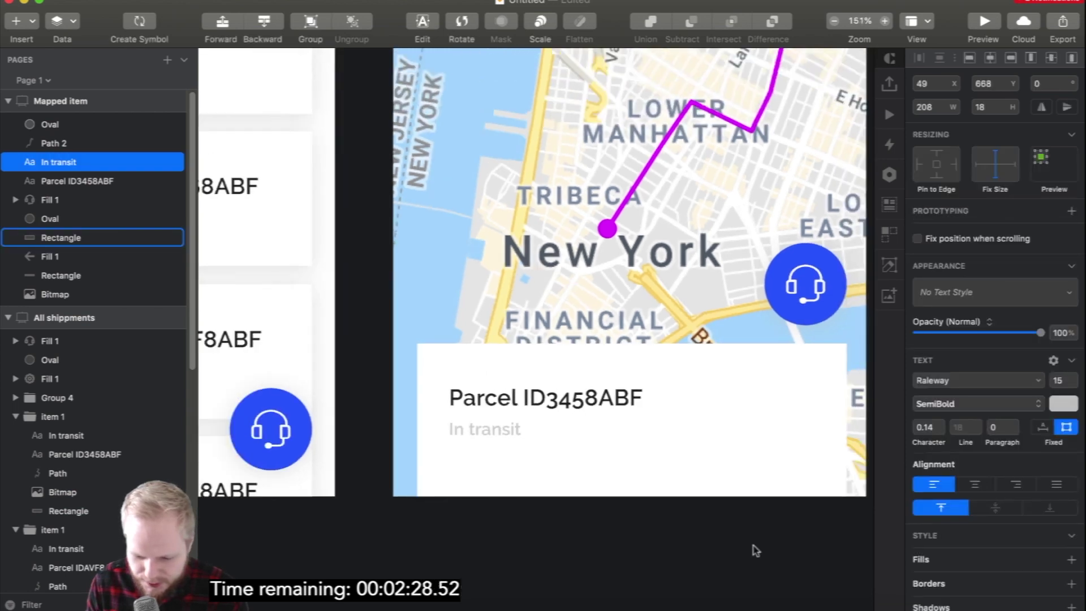
left_click(755, 550)
scroll(756, 546, "right", 2)
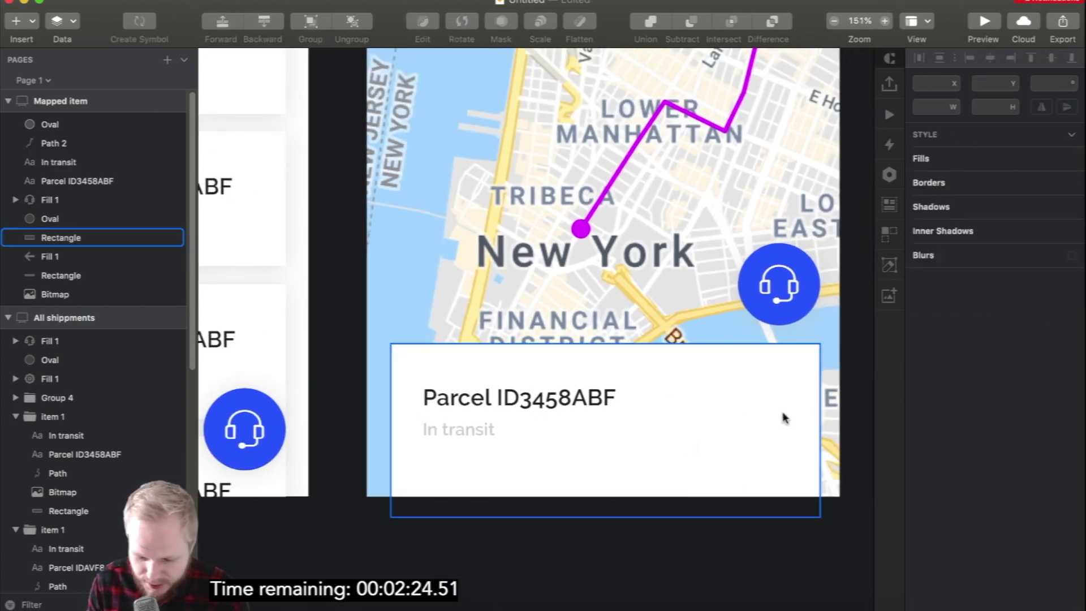
Place a 'notification' bell icon on the parcel card and turn it into a symbol.
left_click(351, 610)
type("notification")
left_click_drag(206, 211, 758, 410)
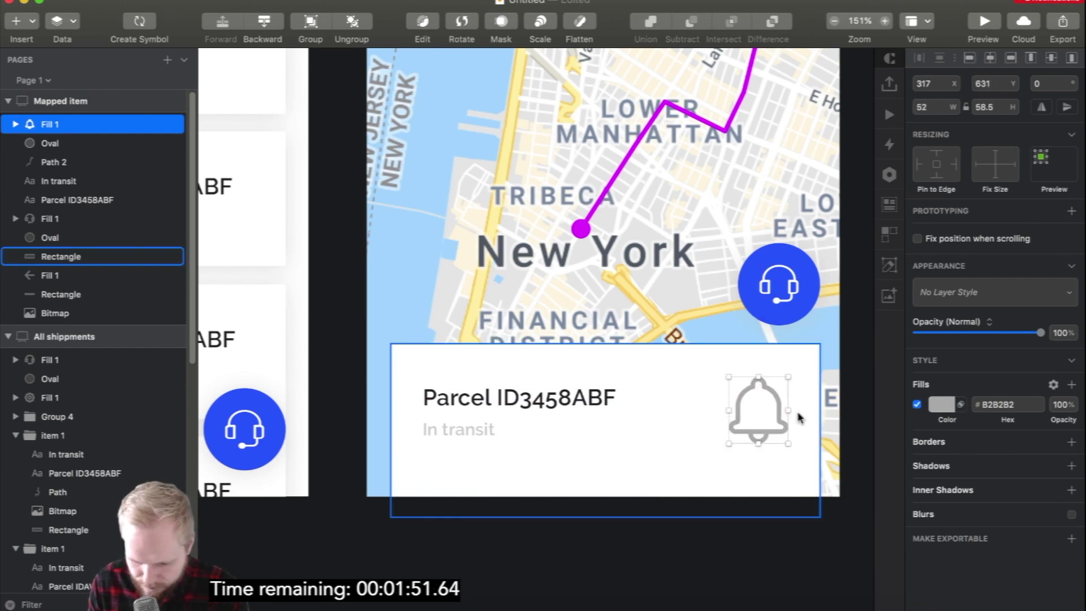
left_click(139, 22)
key("Return")
left_click_drag(788, 443, 768, 421)
left_click_drag(748, 398, 765, 409)
Resize the bell icon to 34 × 34 at the card's right end.
left_click(773, 465)
scroll(773, 465, "down", 5)
left_click(786, 506)
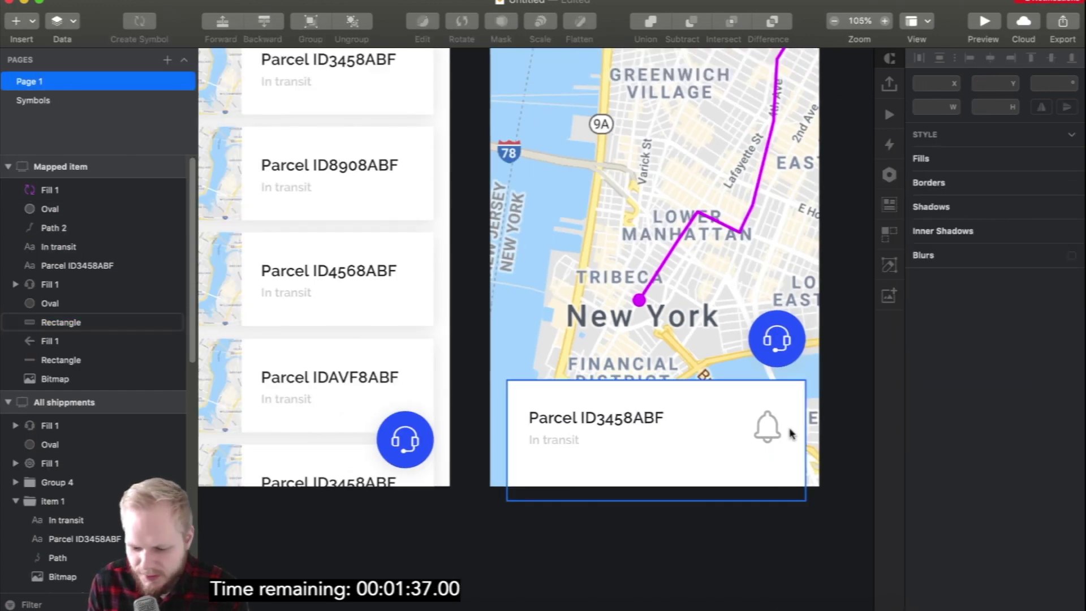
scroll(745, 578, "down", 5)
scroll(773, 544, "up", 3)
scroll(775, 547, "up", 3)
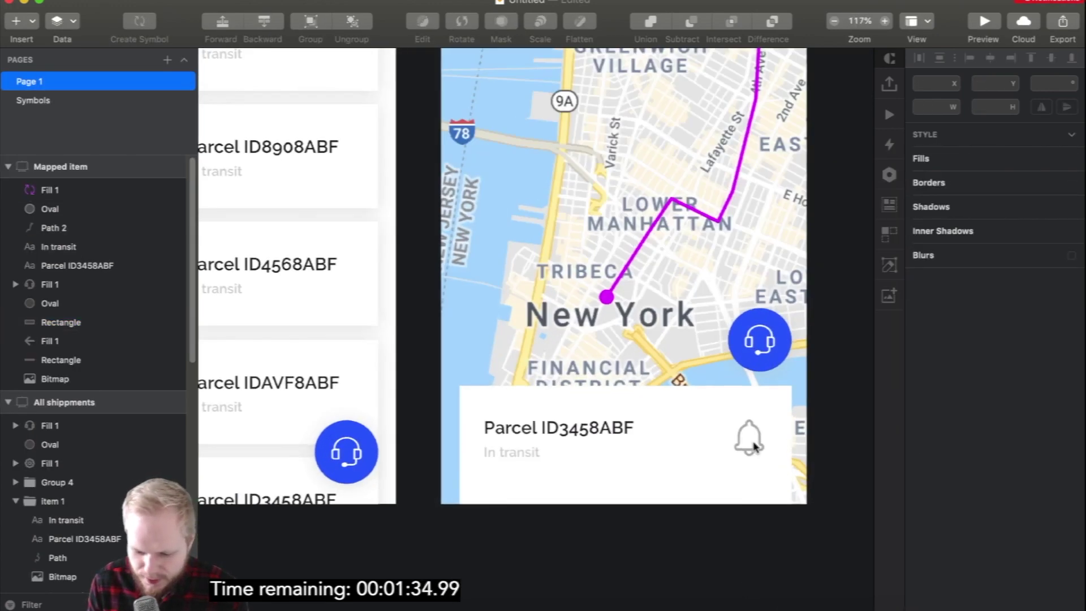
left_click(753, 440)
scroll(755, 439, "up", 5)
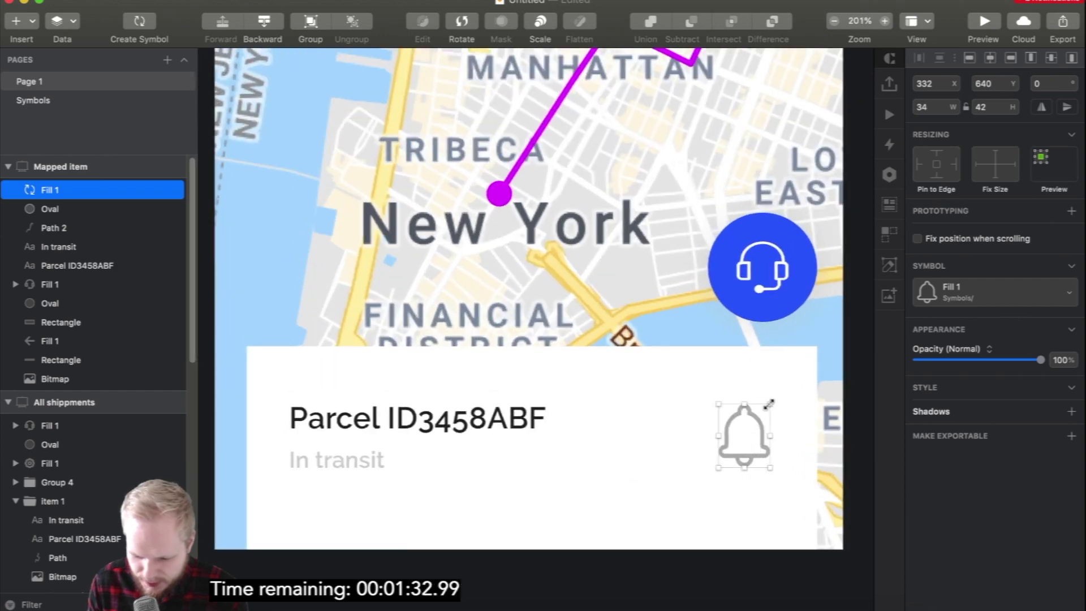
left_click_drag(768, 404, 768, 412)
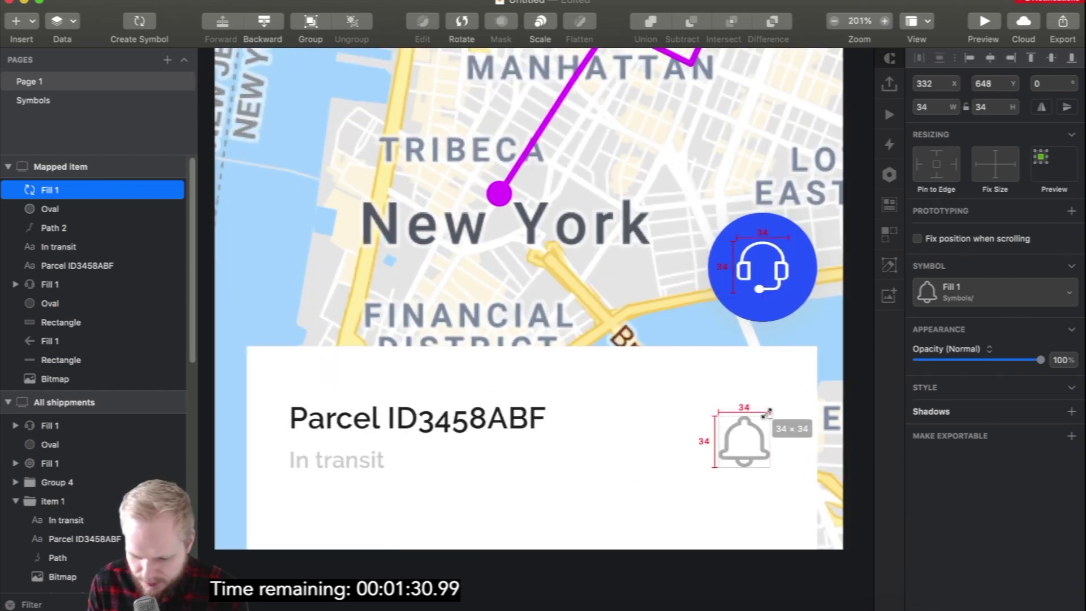
scroll(756, 537, "down", 2)
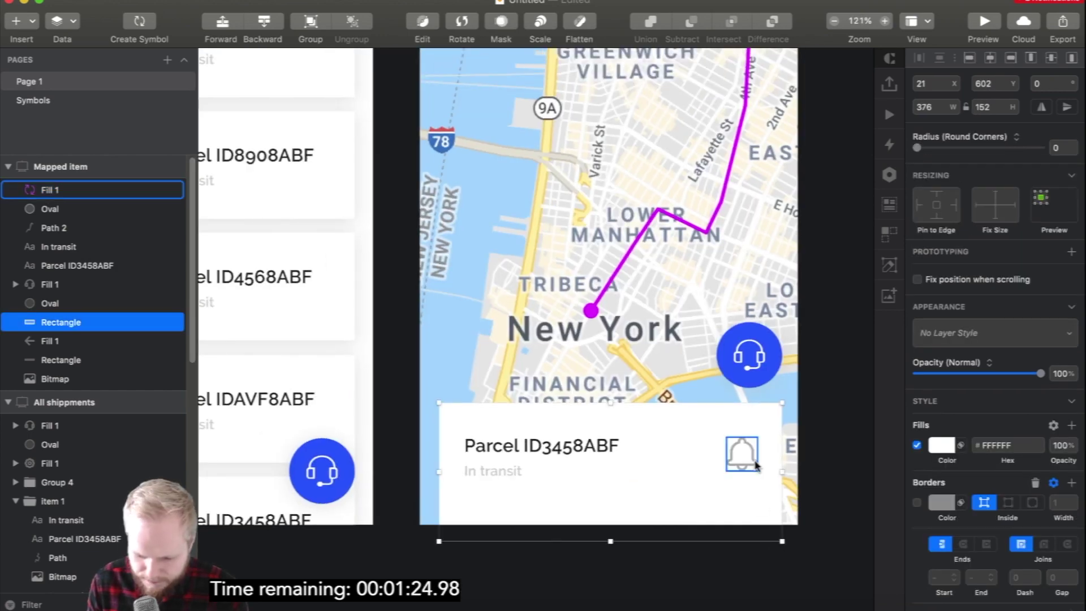
left_click(756, 464)
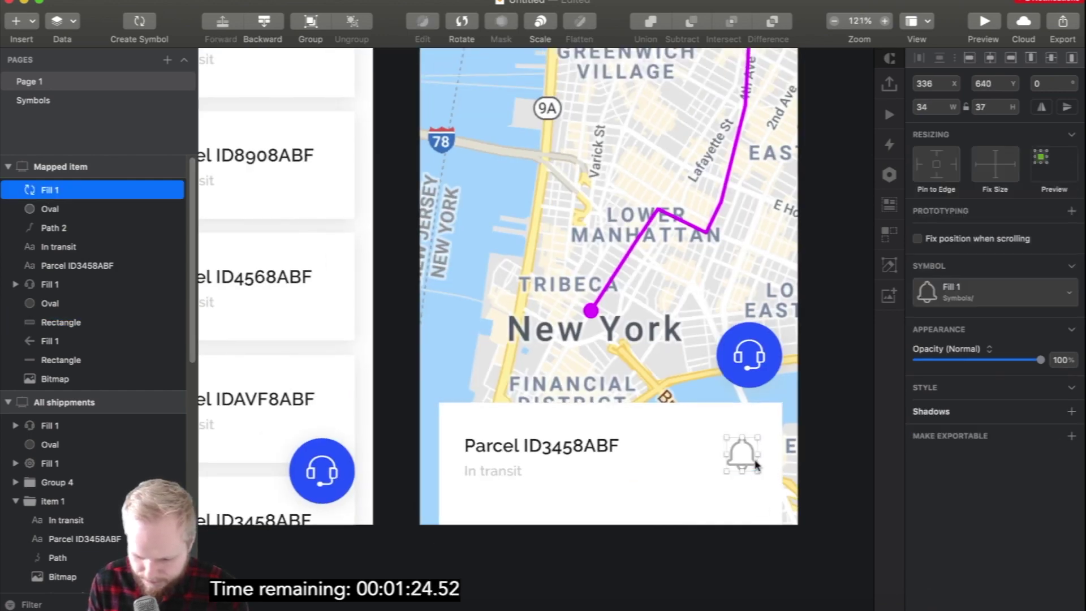
Review the Your parcels heading and the detail screen's map image.
left_click(757, 572)
scroll(752, 571, "down", 6)
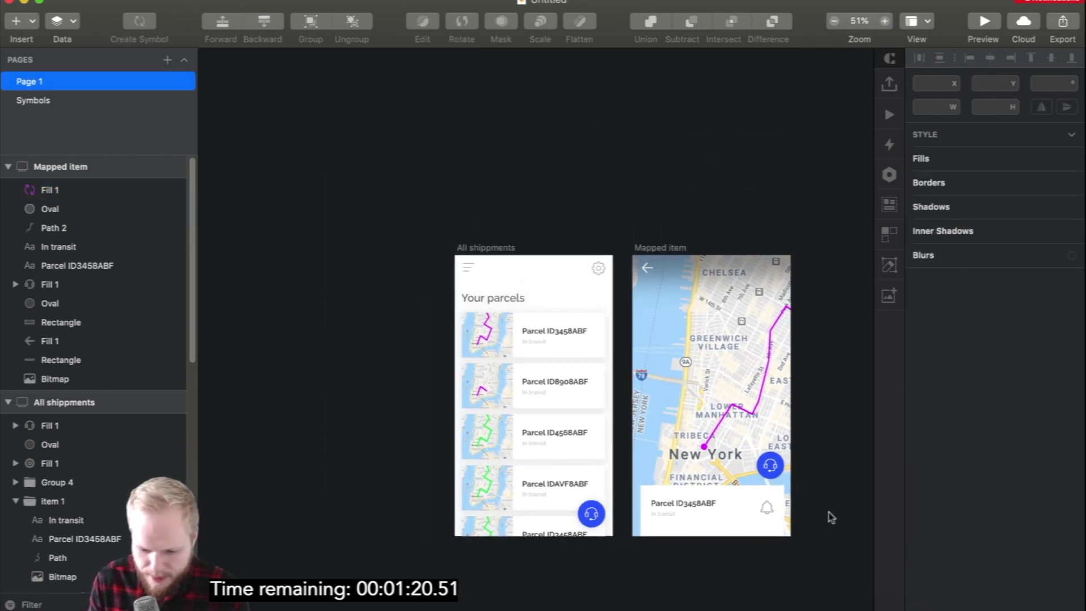
scroll(811, 561, "up", 4)
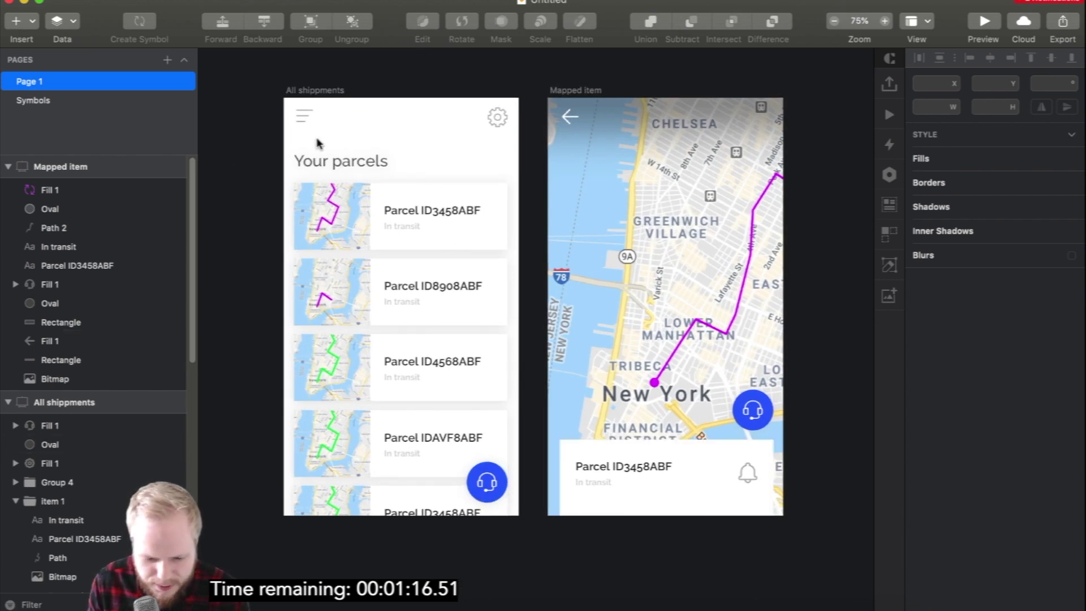
left_click(345, 161)
left_click(530, 77)
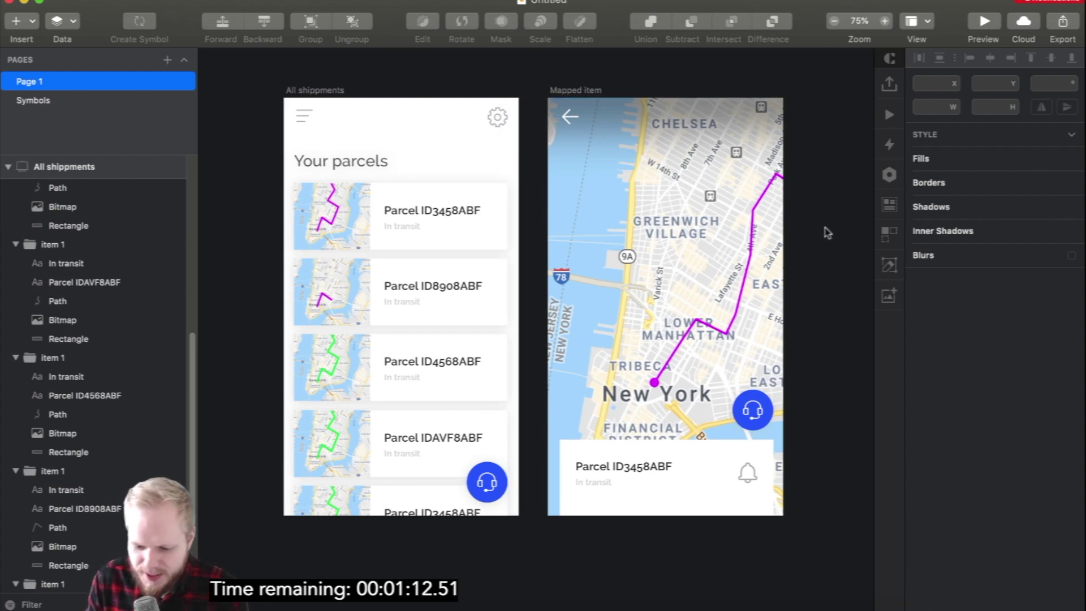
scroll(729, 235, "up", 2)
left_click(746, 363)
left_click(806, 342)
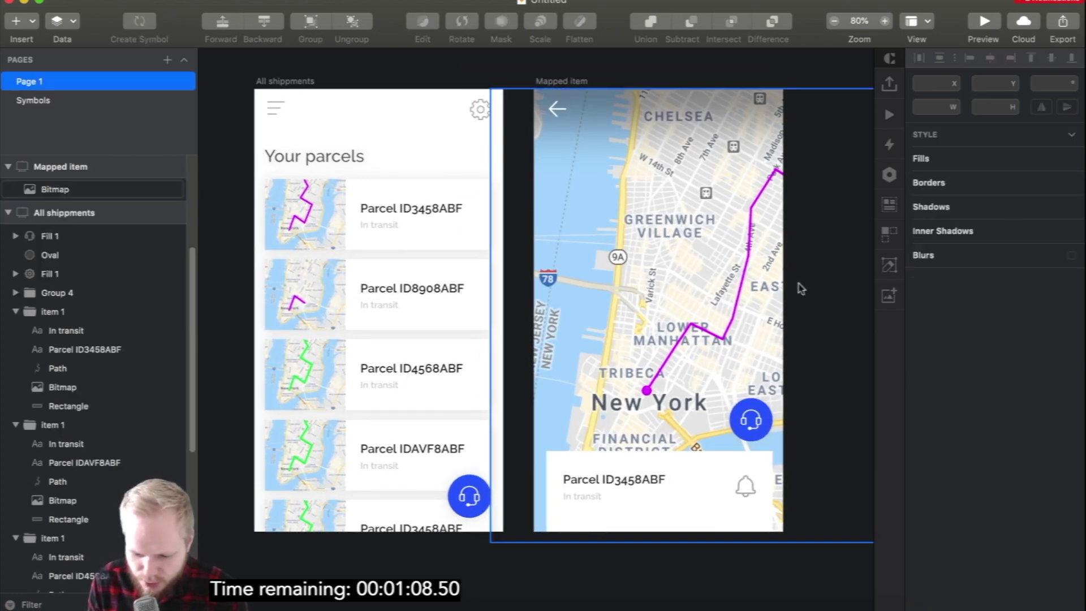
scroll(685, 584, "up", 1)
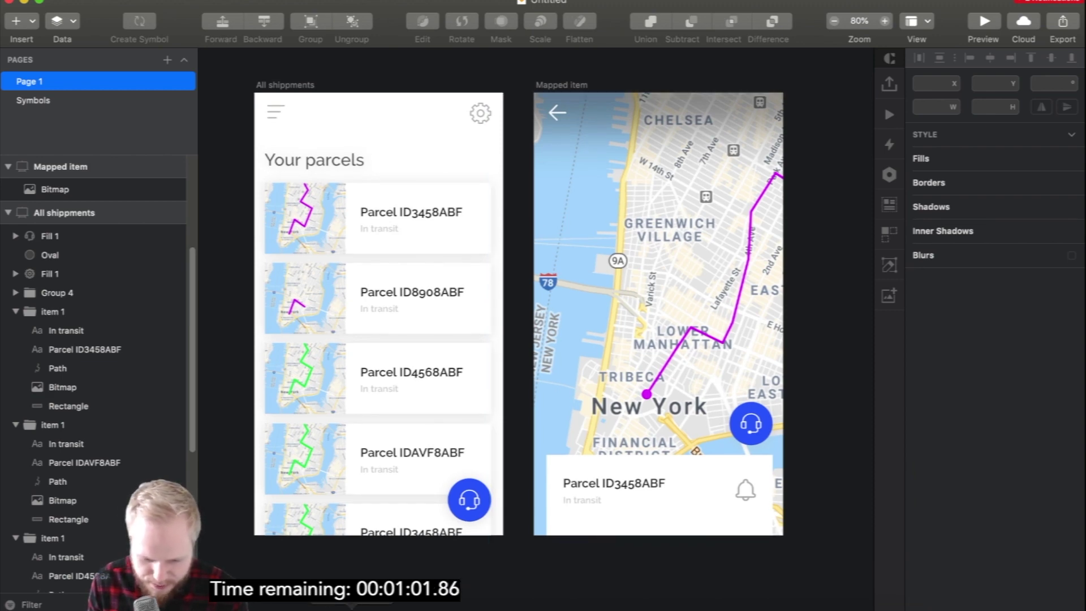
scroll(379, 317, "up", 5)
Change the third and fourth parcels' status from In transit to Delivered.
double_click(363, 354)
left_click(1059, 461)
double_click(385, 454)
scroll(376, 508, "down", 2)
scroll(375, 509, "down", 3)
double_click(488, 395)
type("Del")
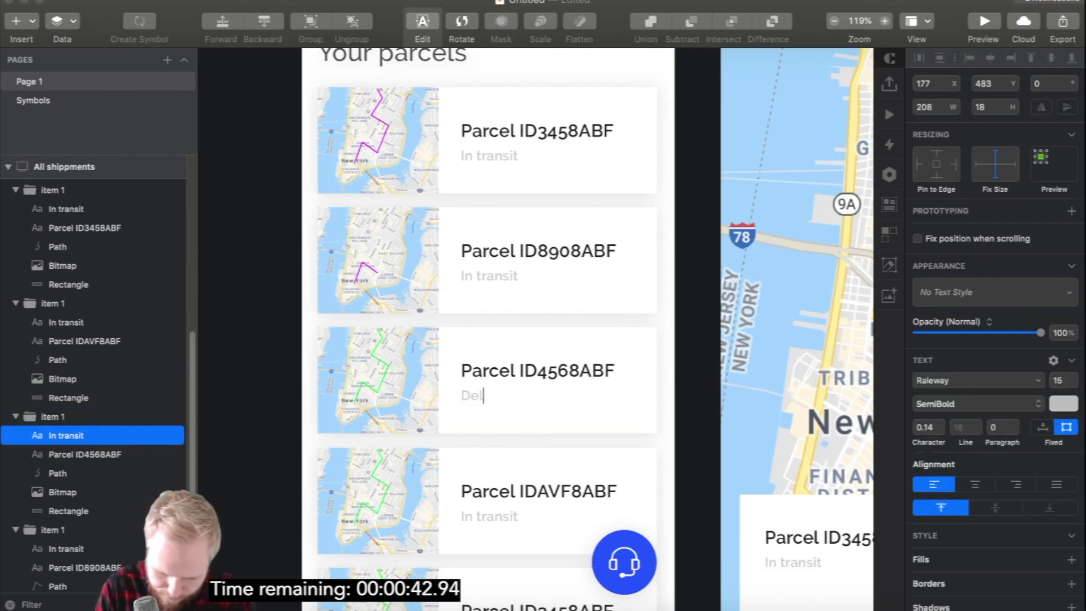
type("ivered")
key("Escape")
double_click(489, 516)
type("Del")
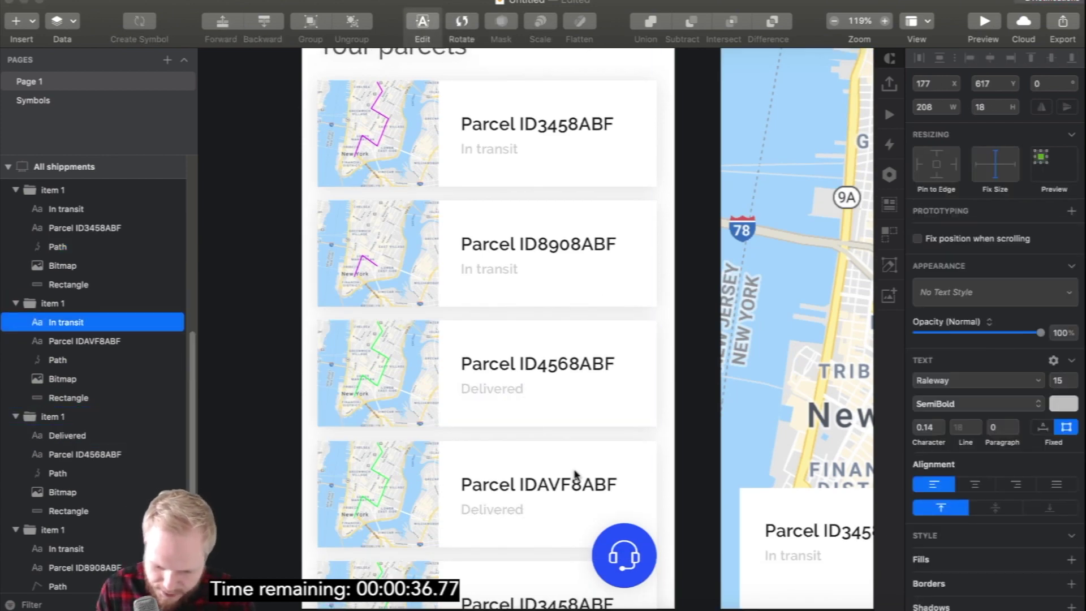
scroll(575, 474, "down", 1)
key("Escape")
left_click(245, 398)
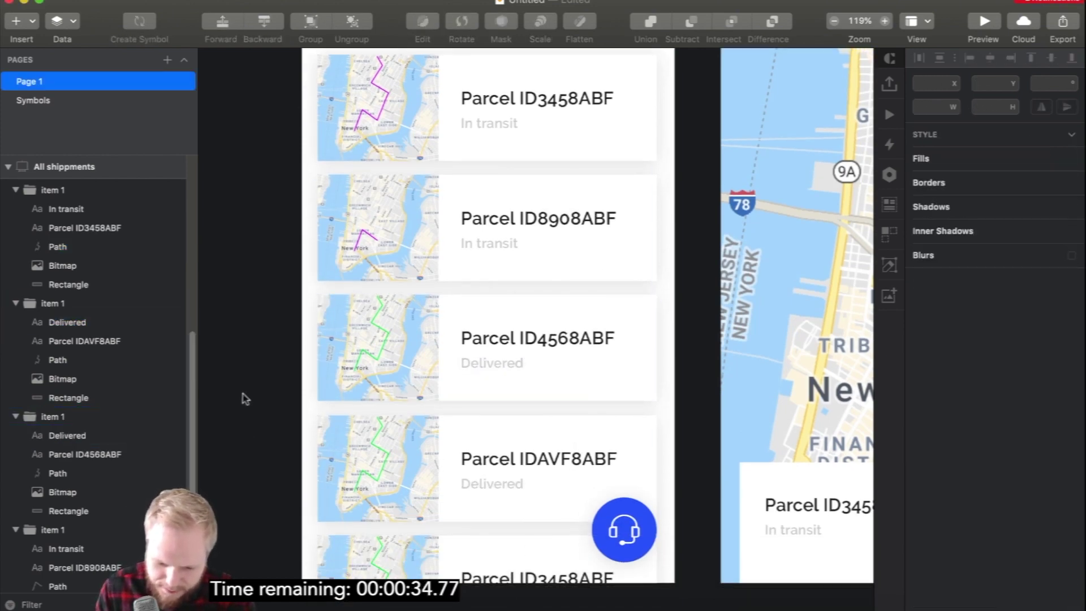
Delete the icon in the map screen's top-right corner.
scroll(244, 399, "down", 5)
scroll(768, 328, "up", 1)
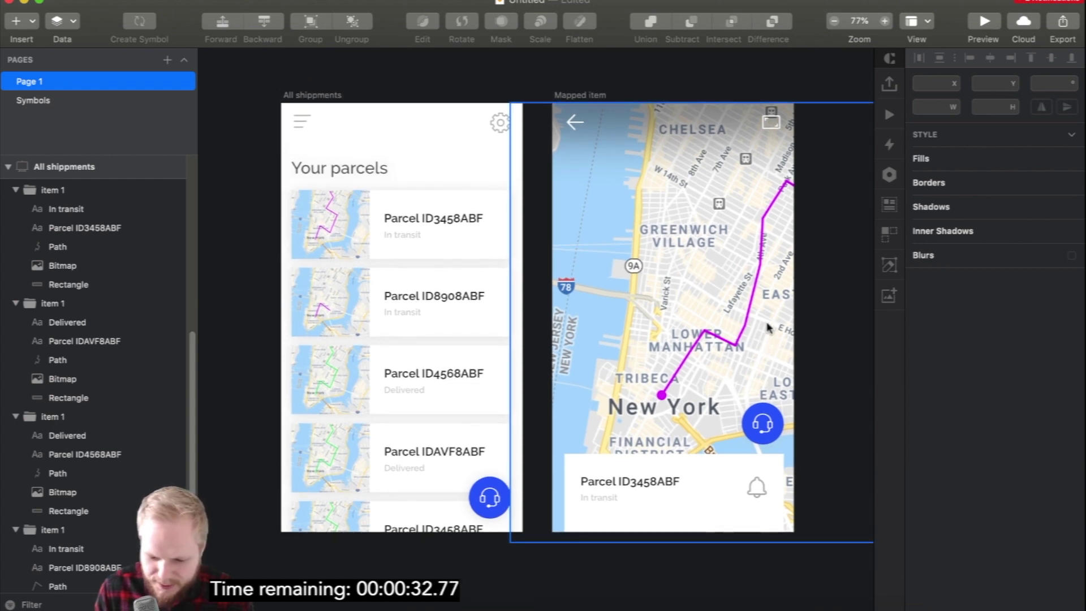
scroll(768, 328, "up", 1)
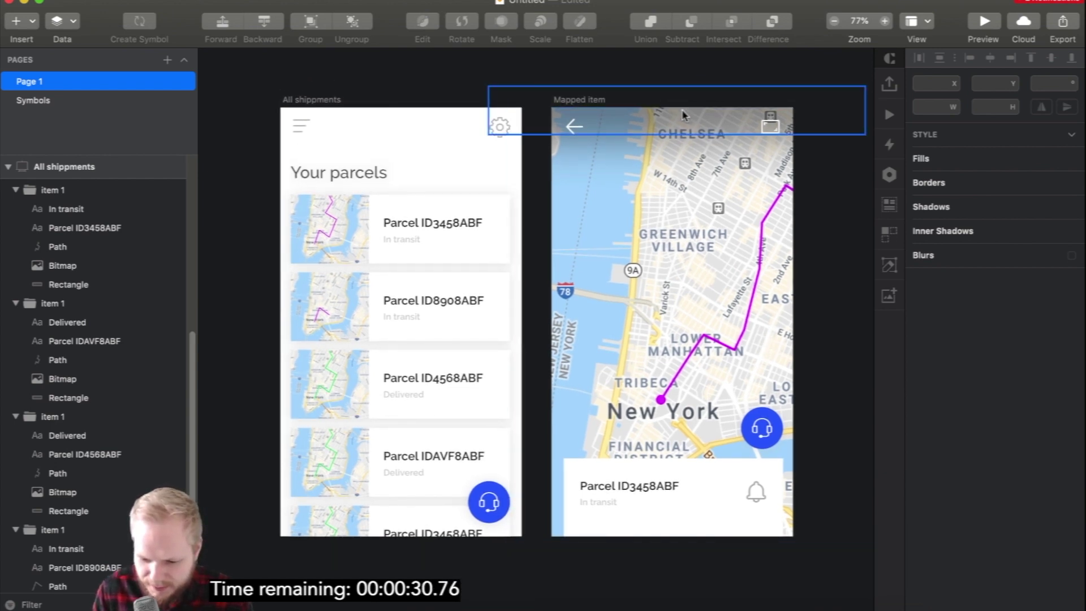
scroll(683, 115, "right", 1)
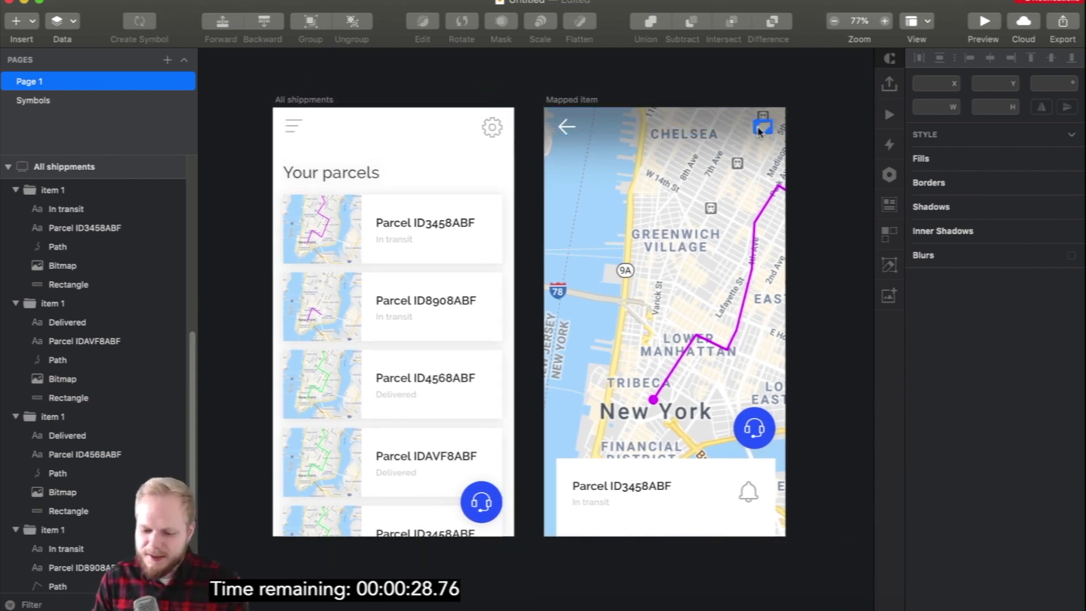
left_click(760, 132)
key("Delete")
scroll(749, 211, "up", 1)
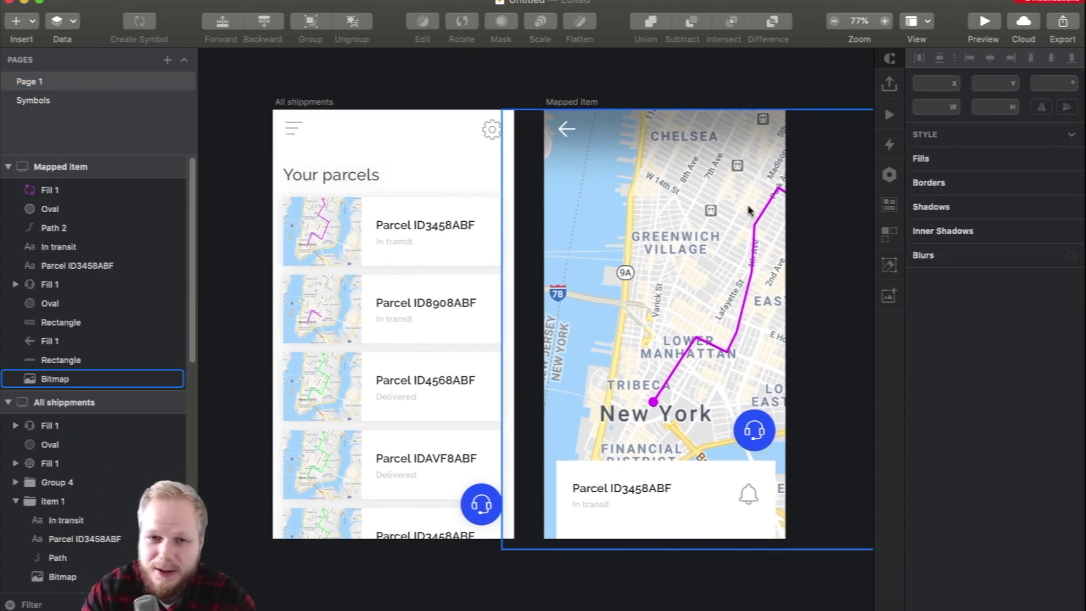
Restore the Miro board in Chrome and arrange it beside the Sketch window.
key("Escape")
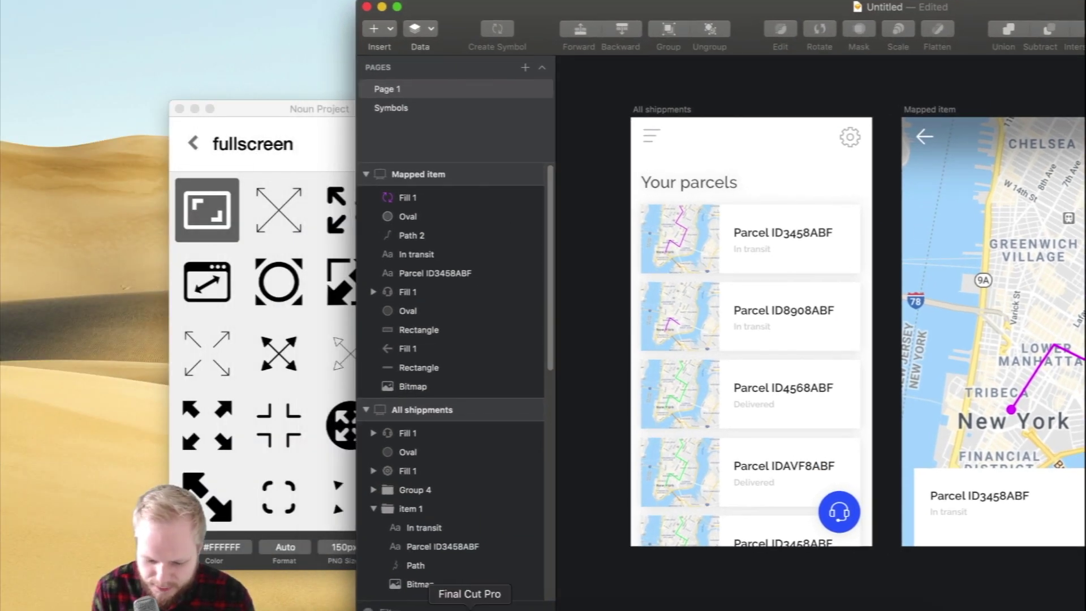
left_click(558, 609)
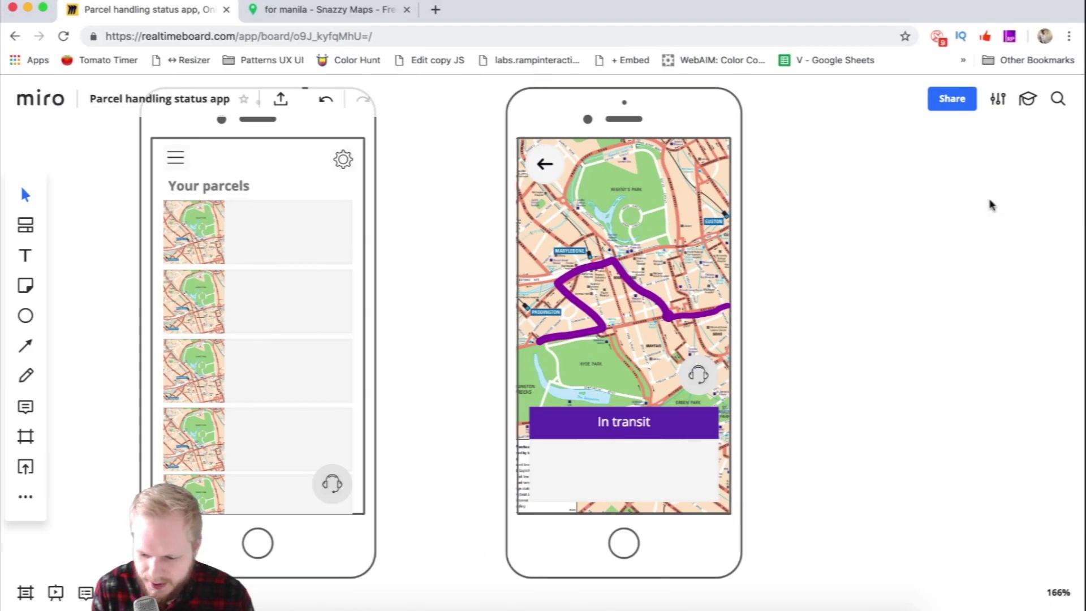
mouse_move(1081, 241)
left_mouse_down()
mouse_move(456, 230)
mouse_move(481, 227)
left_mouse_up()
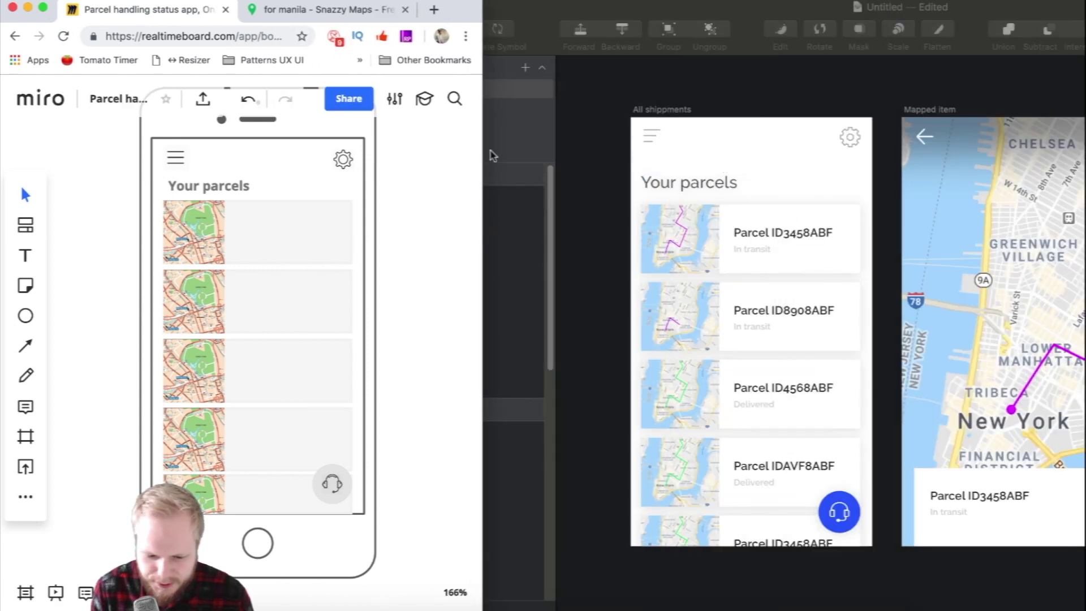
left_click_drag(481, 159, 492, 161)
left_click_drag(570, 167, 802, 179)
left_click_drag(617, 15, 544, 15)
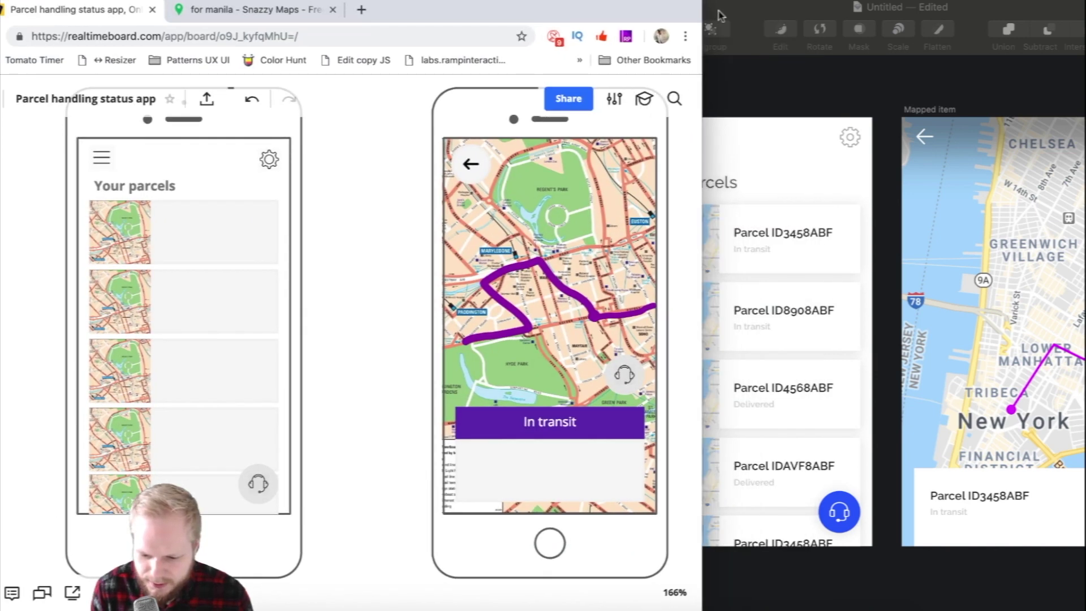
left_click(729, 12)
left_click_drag(728, 12, 802, 7)
left_click(357, 285)
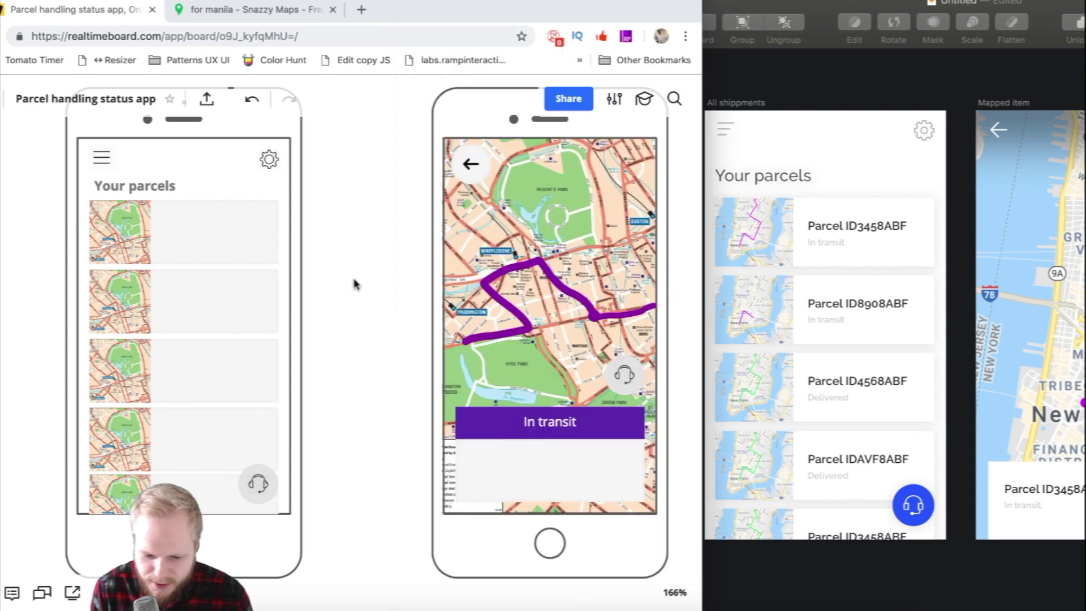
left_click_drag(701, 240, 486, 241)
left_click(588, 240)
Bring the Miro board forward and scroll to show the wireframes above the flow steps.
left_click(407, 7)
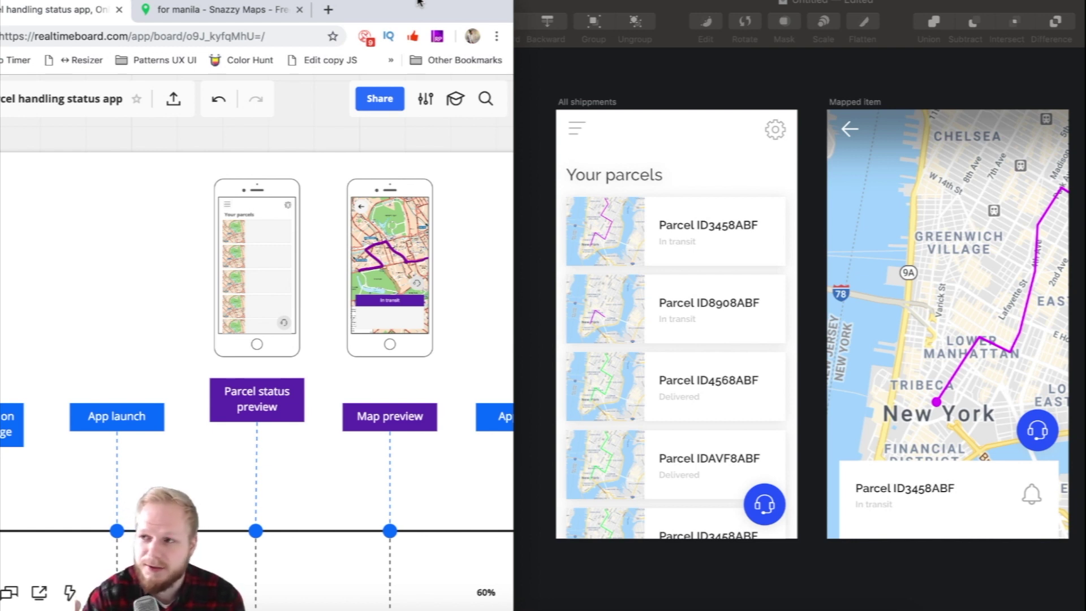
scroll(667, 134, "right", 2)
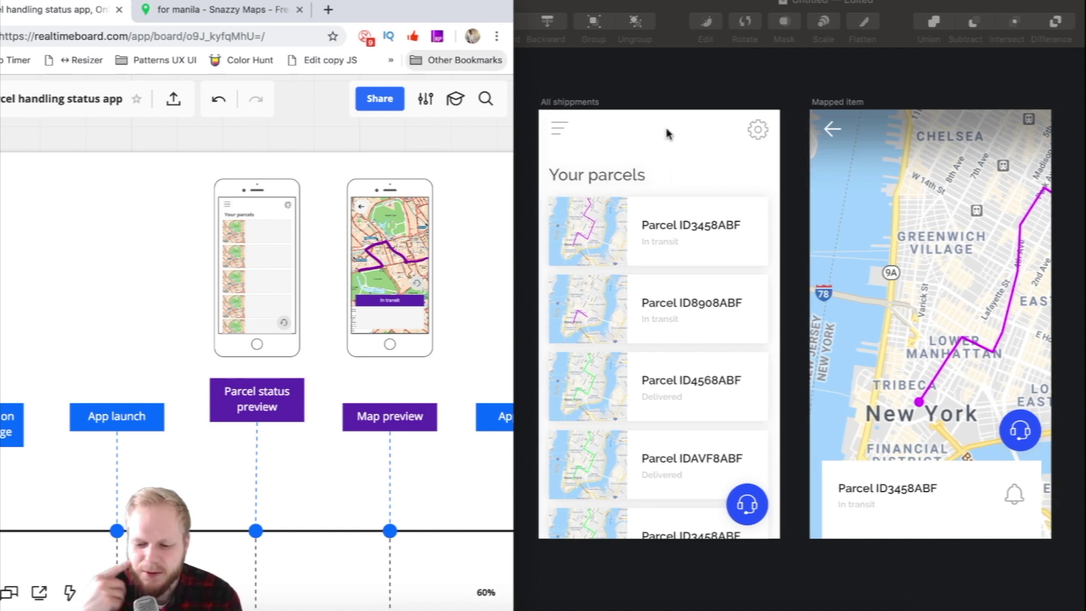